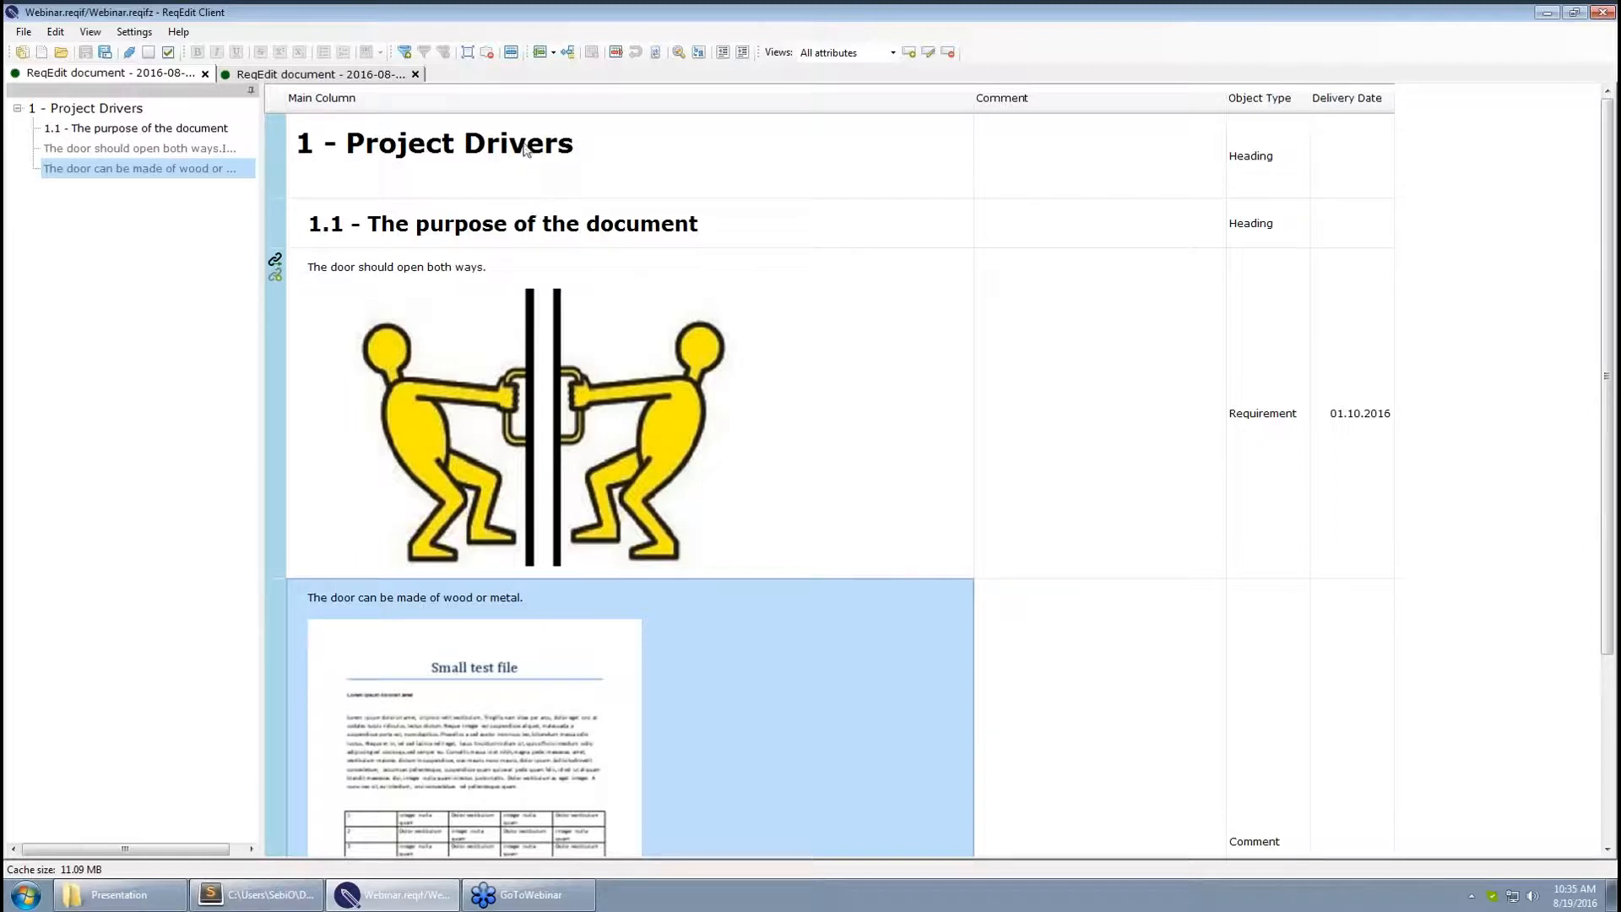
# Open the KaffeeautomatProject.reqifz coffee-maker project
pyautogui.click(61, 52)
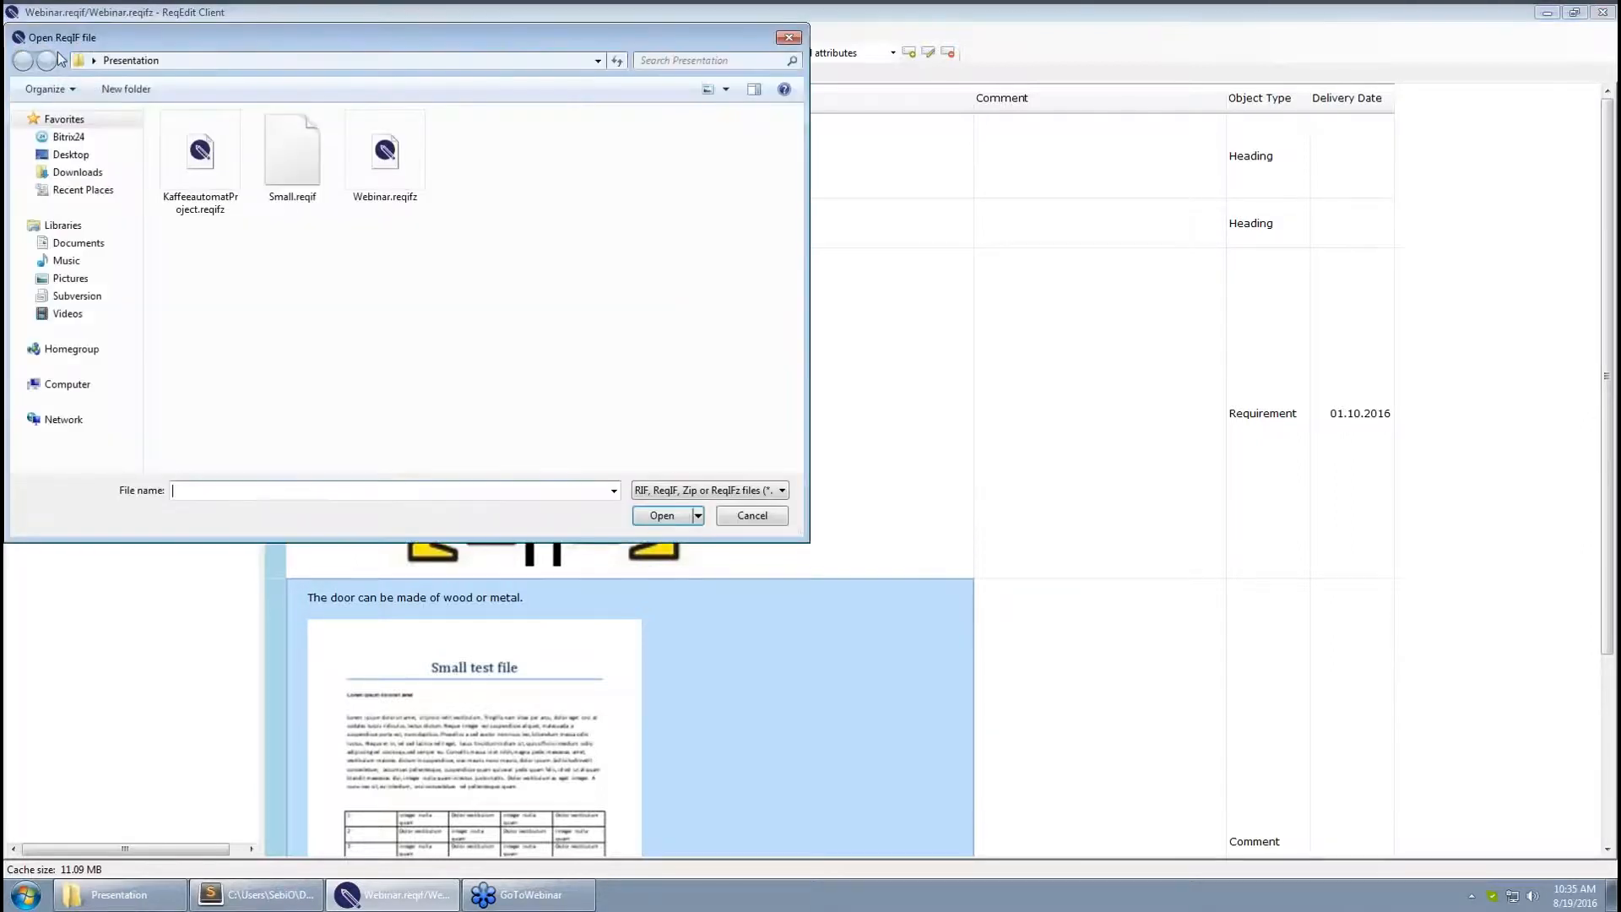
pyautogui.click(202, 181)
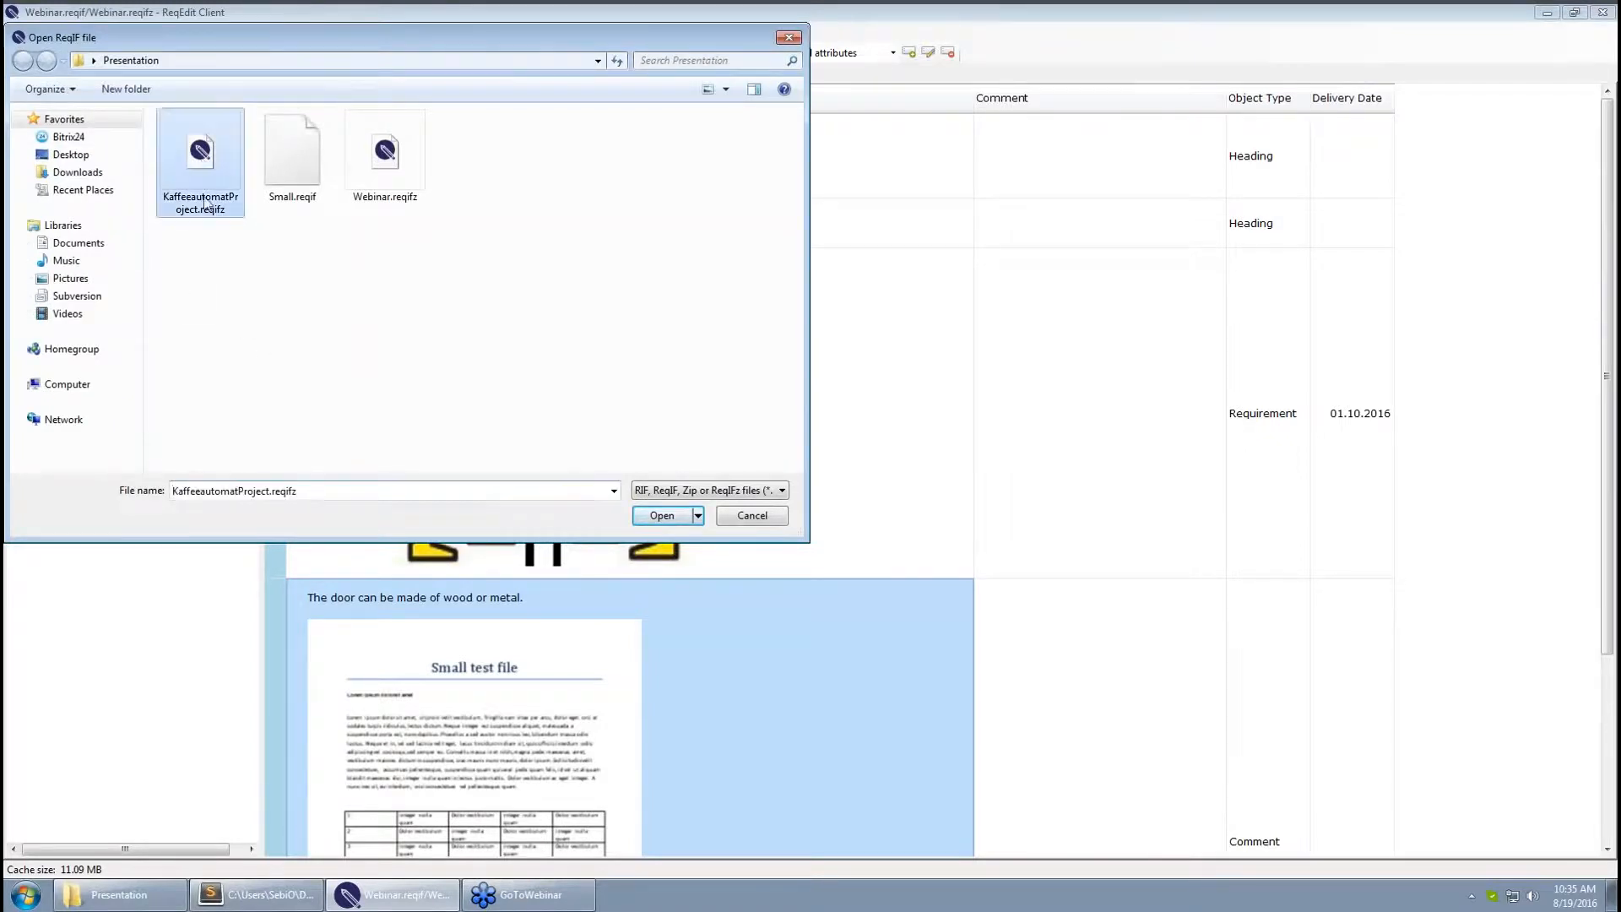
pyautogui.click(662, 516)
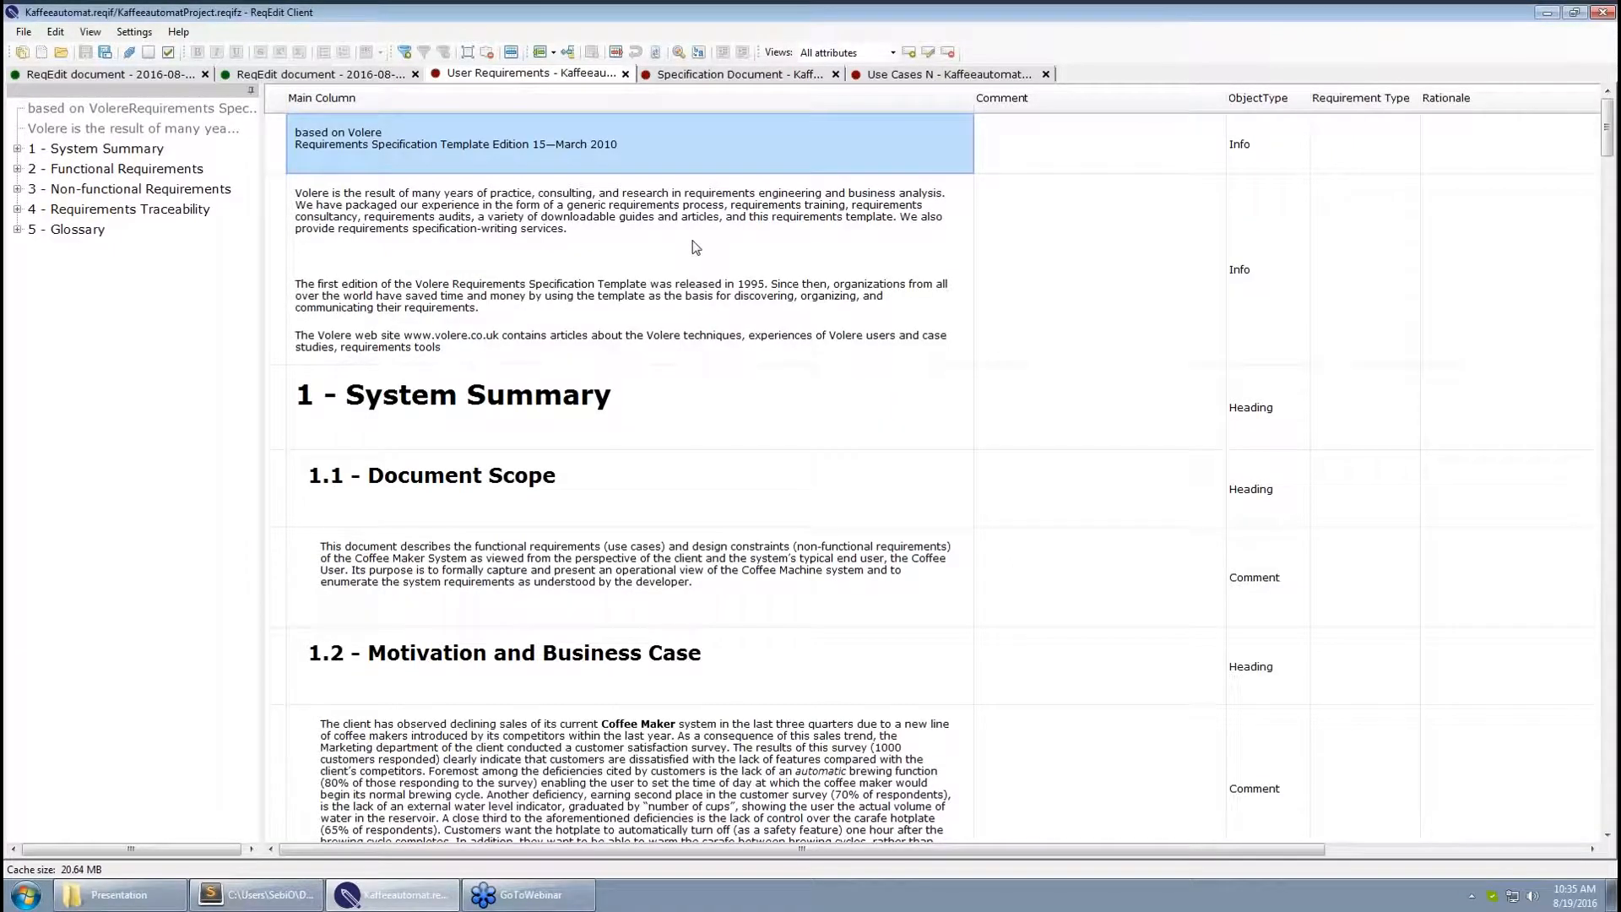
# Select the Volere introduction paragraph, then bring up the Specification Document
pyautogui.click(746, 308)
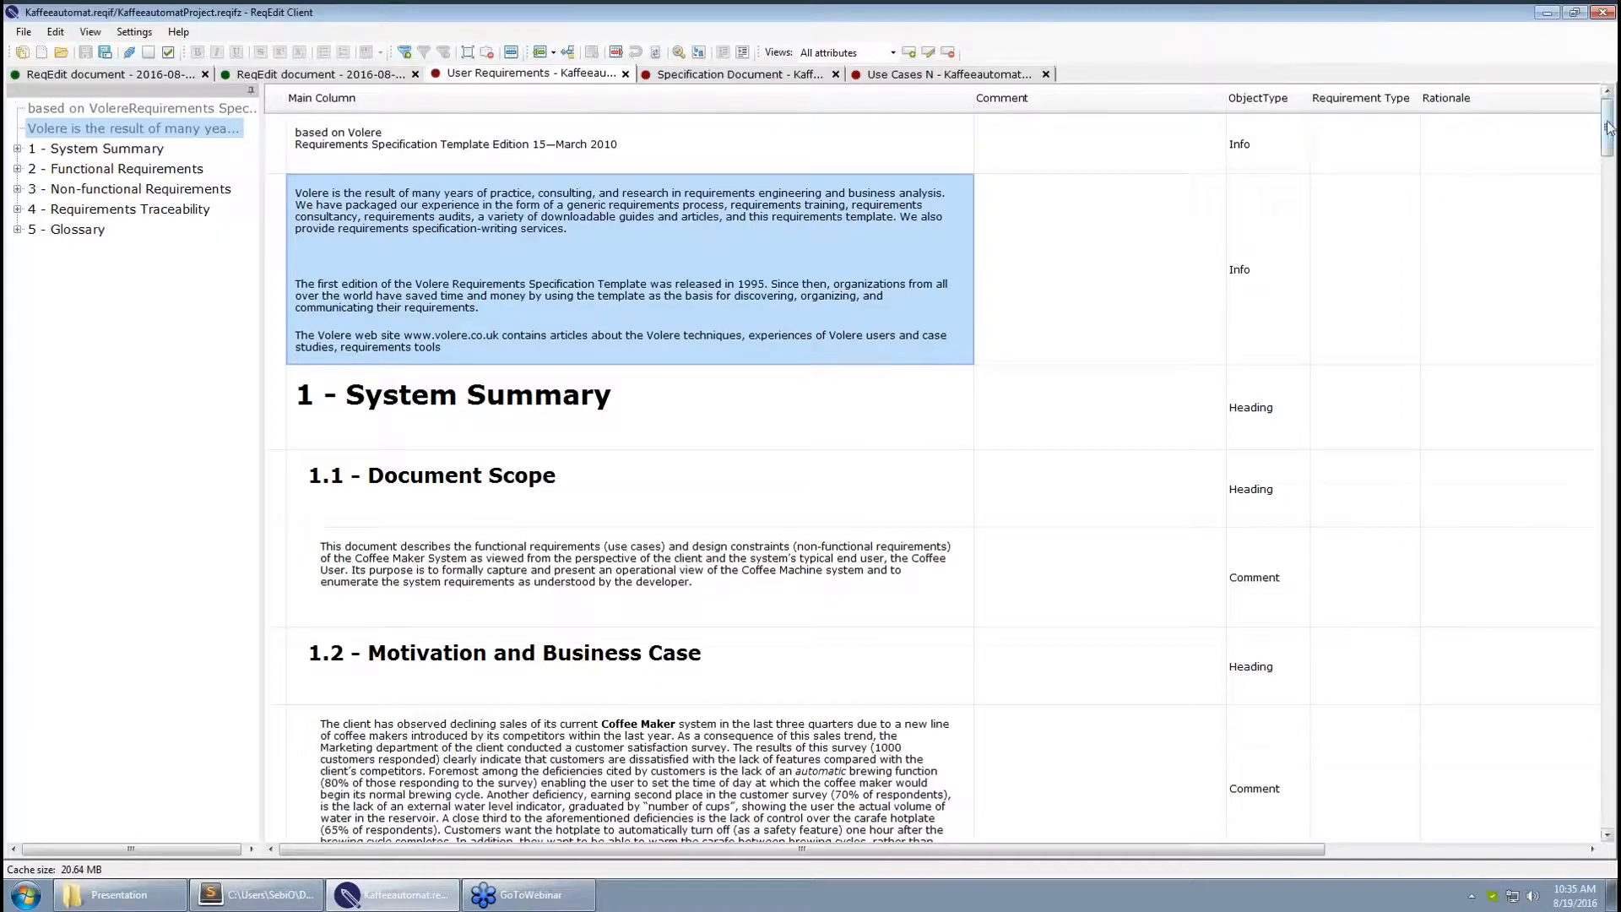
pyautogui.moveTo(1608, 128)
pyautogui.mouseDown()
pyautogui.moveTo(1608, 557)
pyautogui.moveTo(1607, 102)
pyautogui.mouseUp()
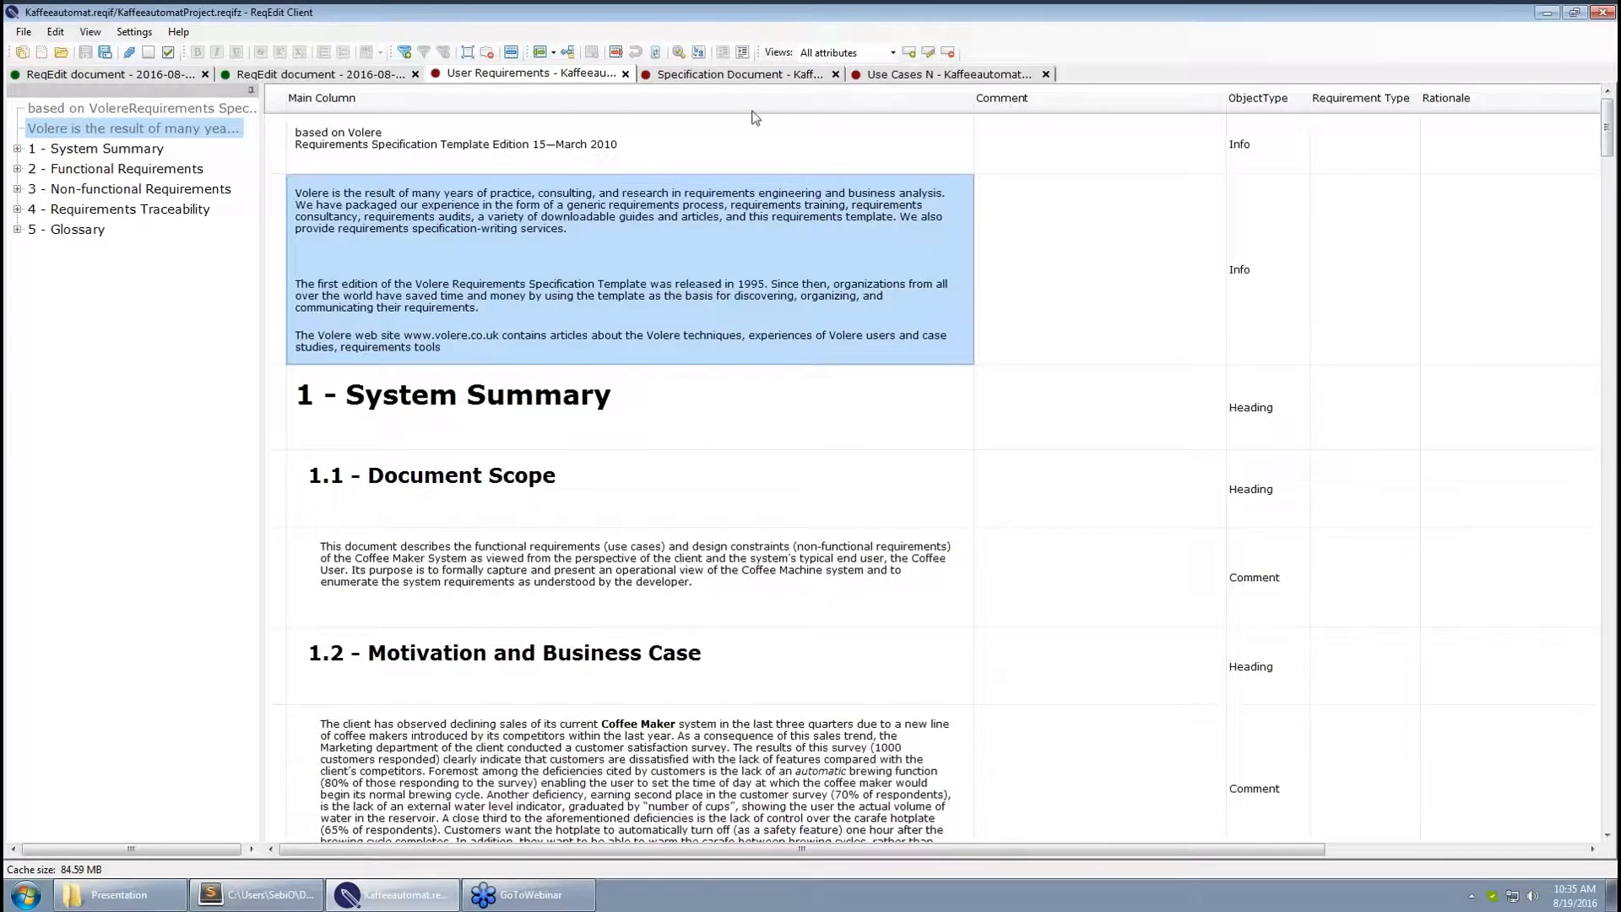
pyautogui.click(743, 74)
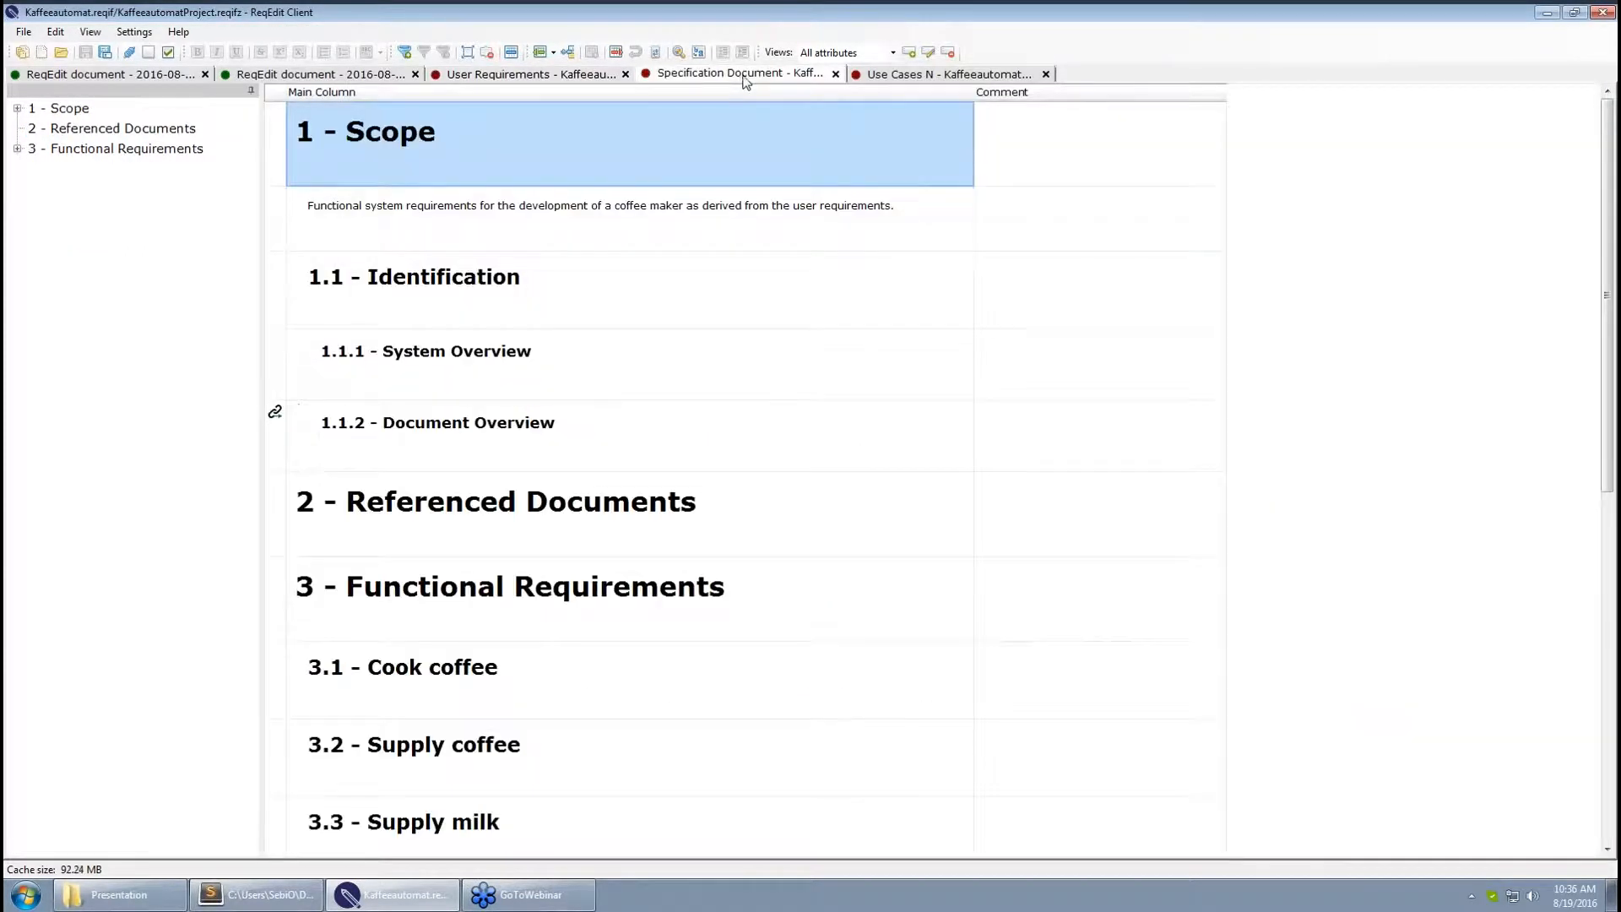
# Look through Use Cases N, return to User Requirements' 1.1 - Document Scope, and check Door Tests
pyautogui.click(929, 77)
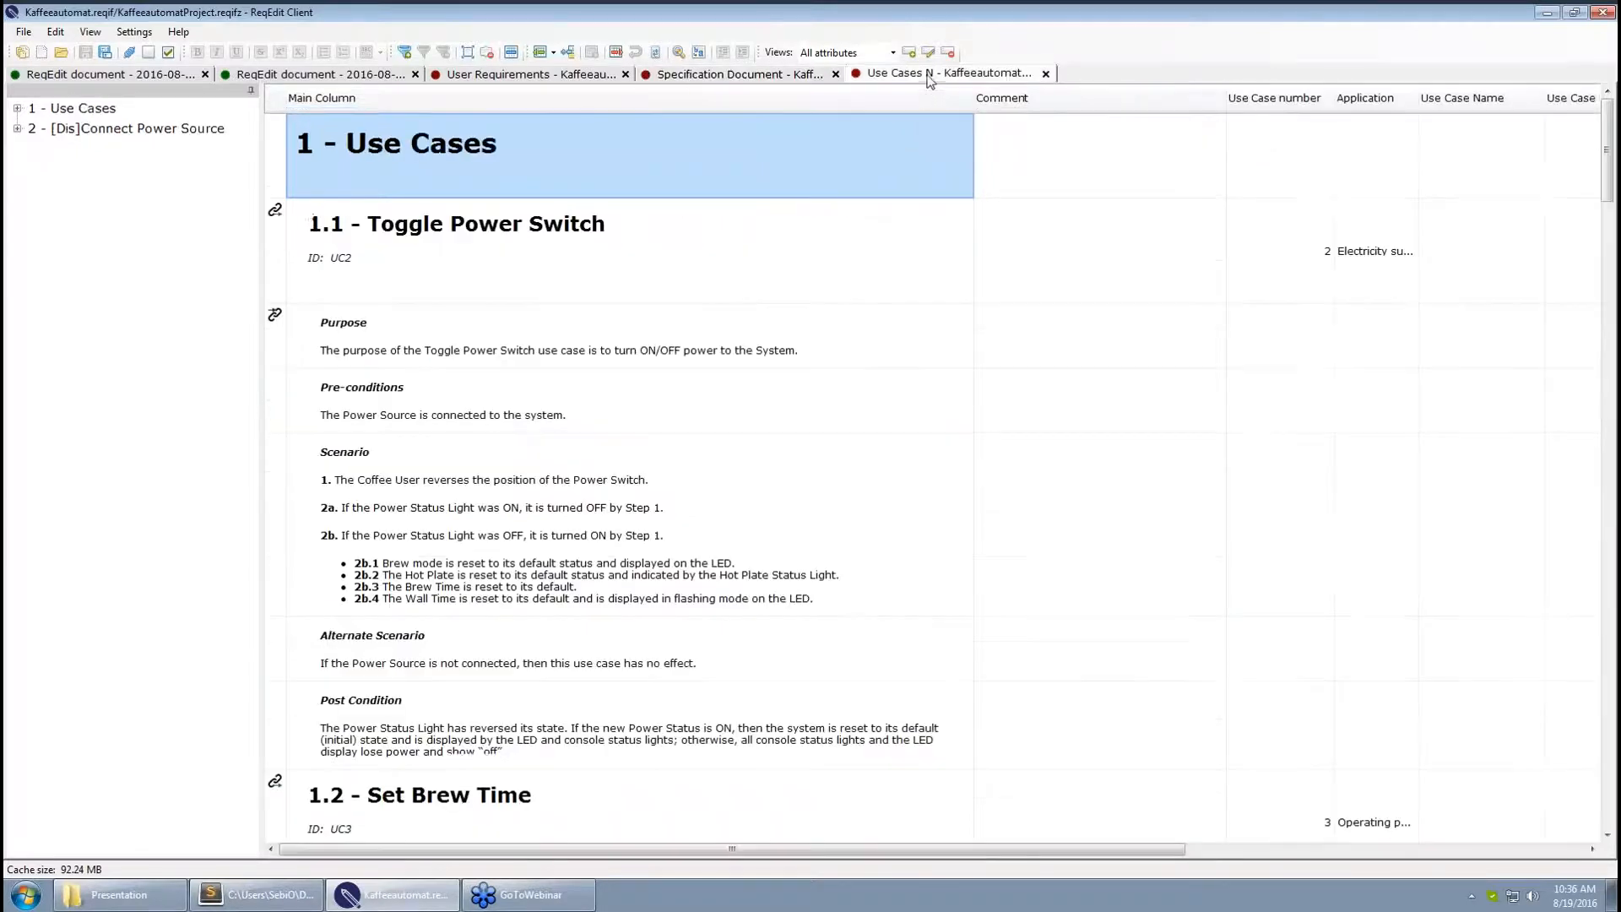
pyautogui.click(557, 75)
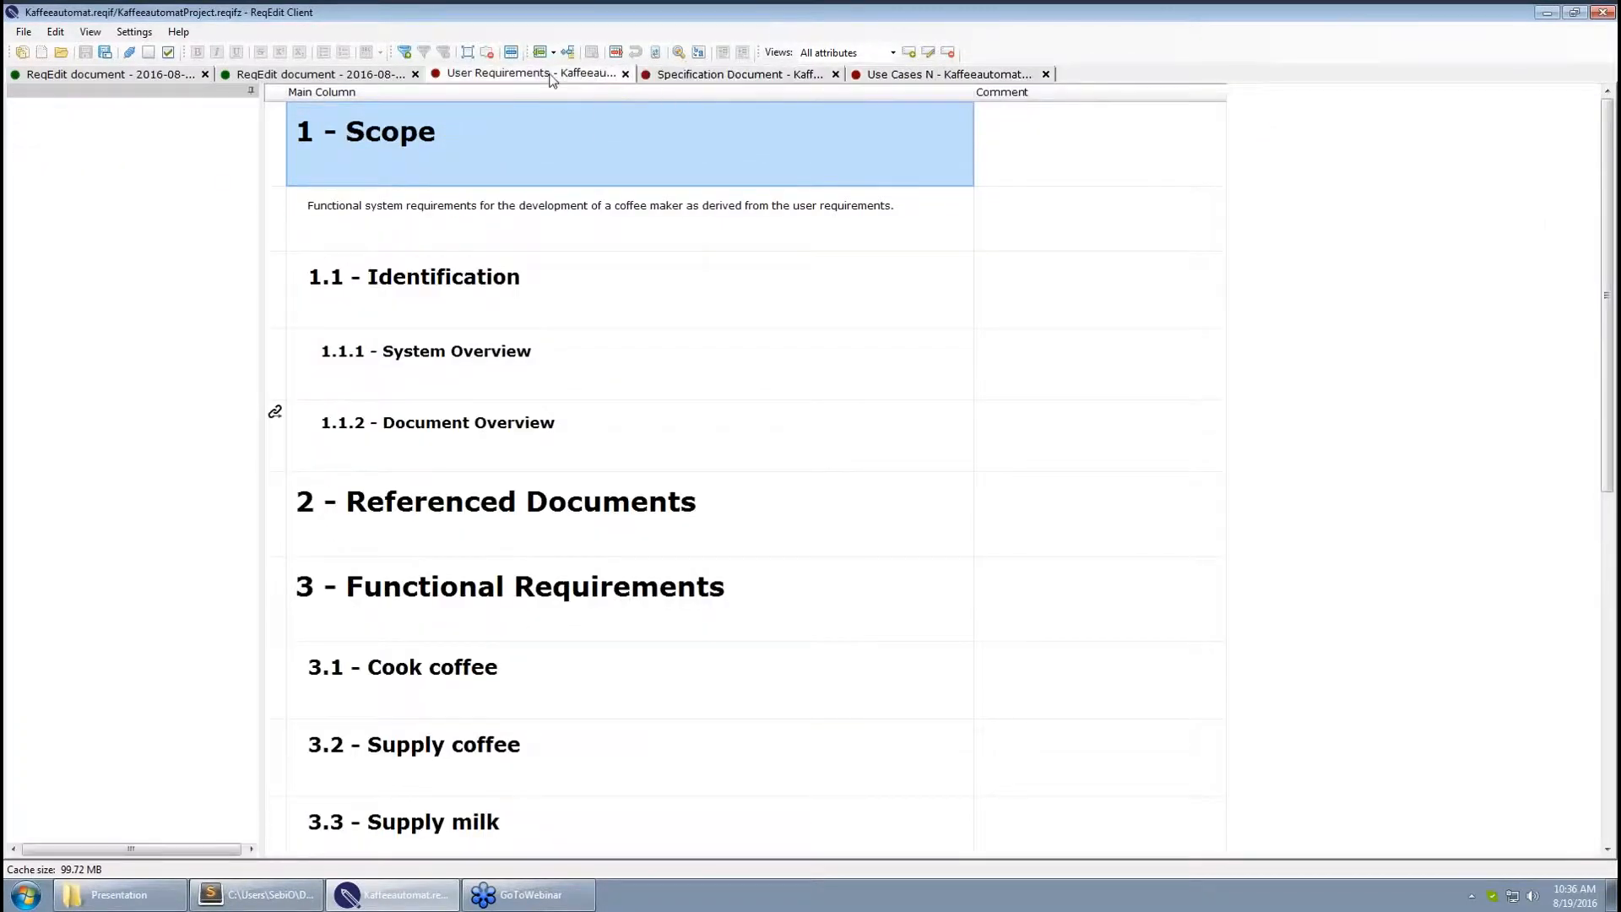
pyautogui.click(701, 486)
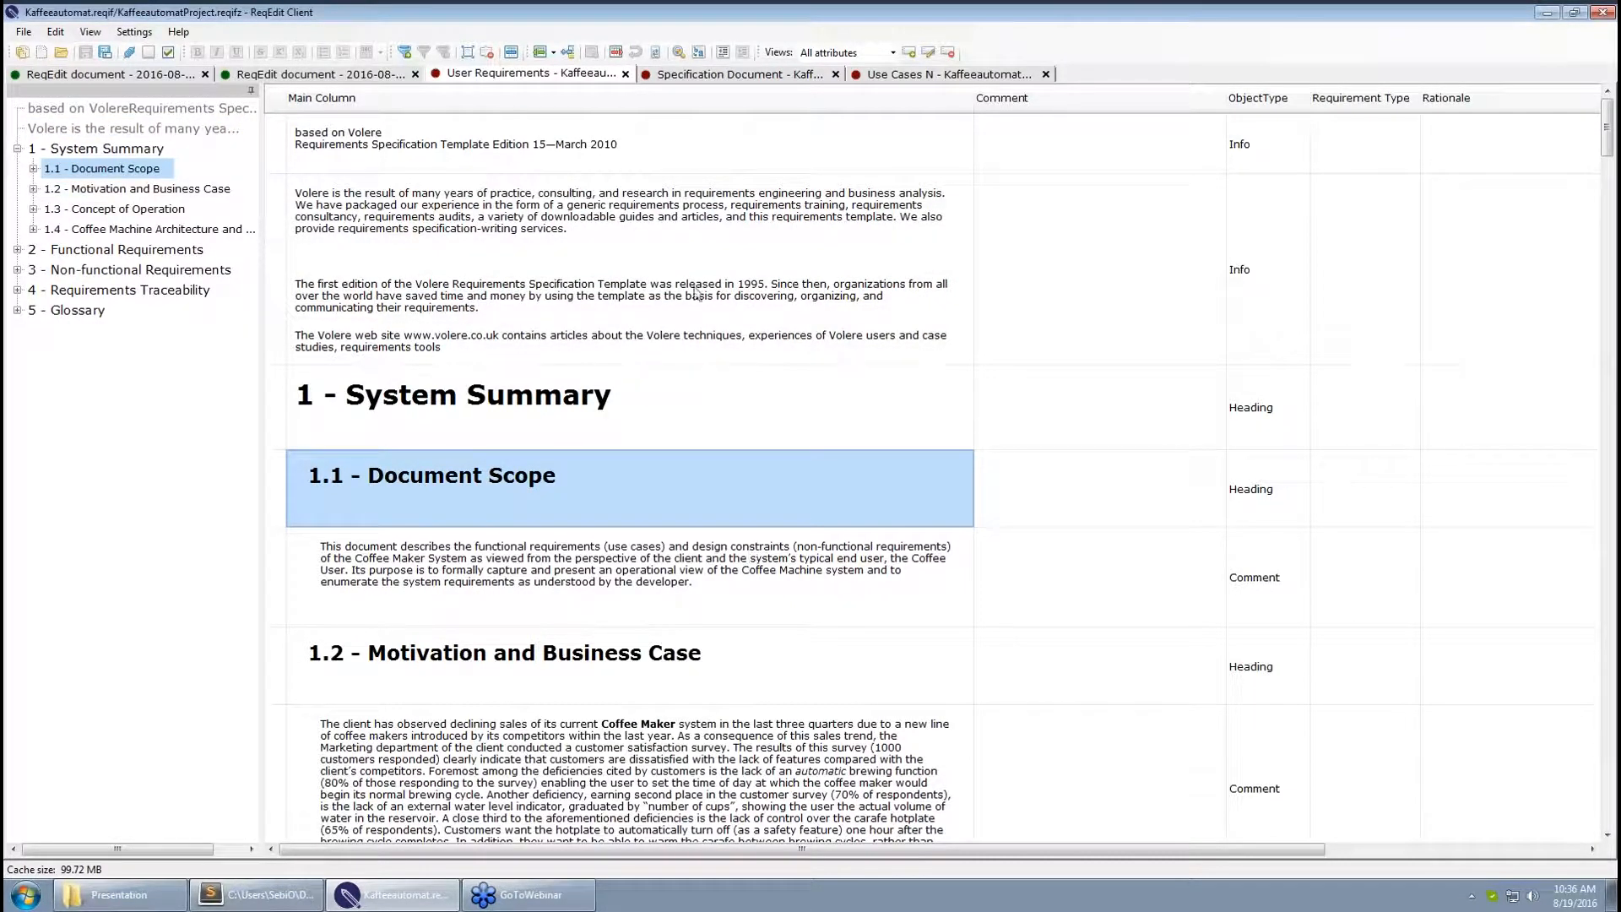
pyautogui.click(354, 77)
# Return to User Requirements and scroll down to 2 - Functional Requirements, F1 onward
pyautogui.click(494, 79)
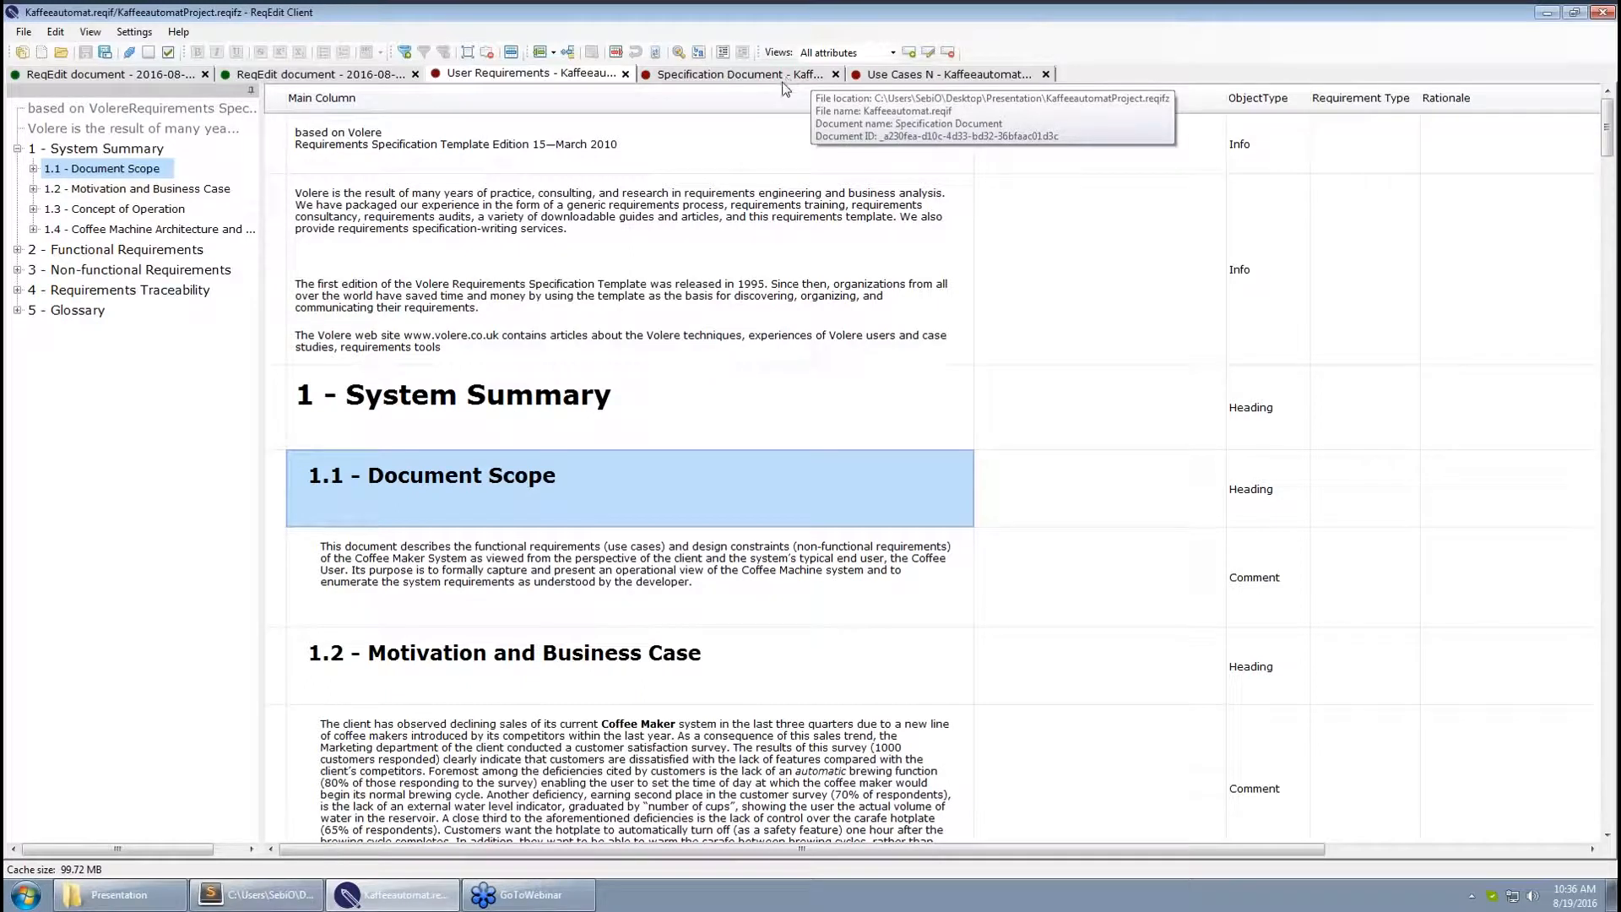
pyautogui.click(626, 262)
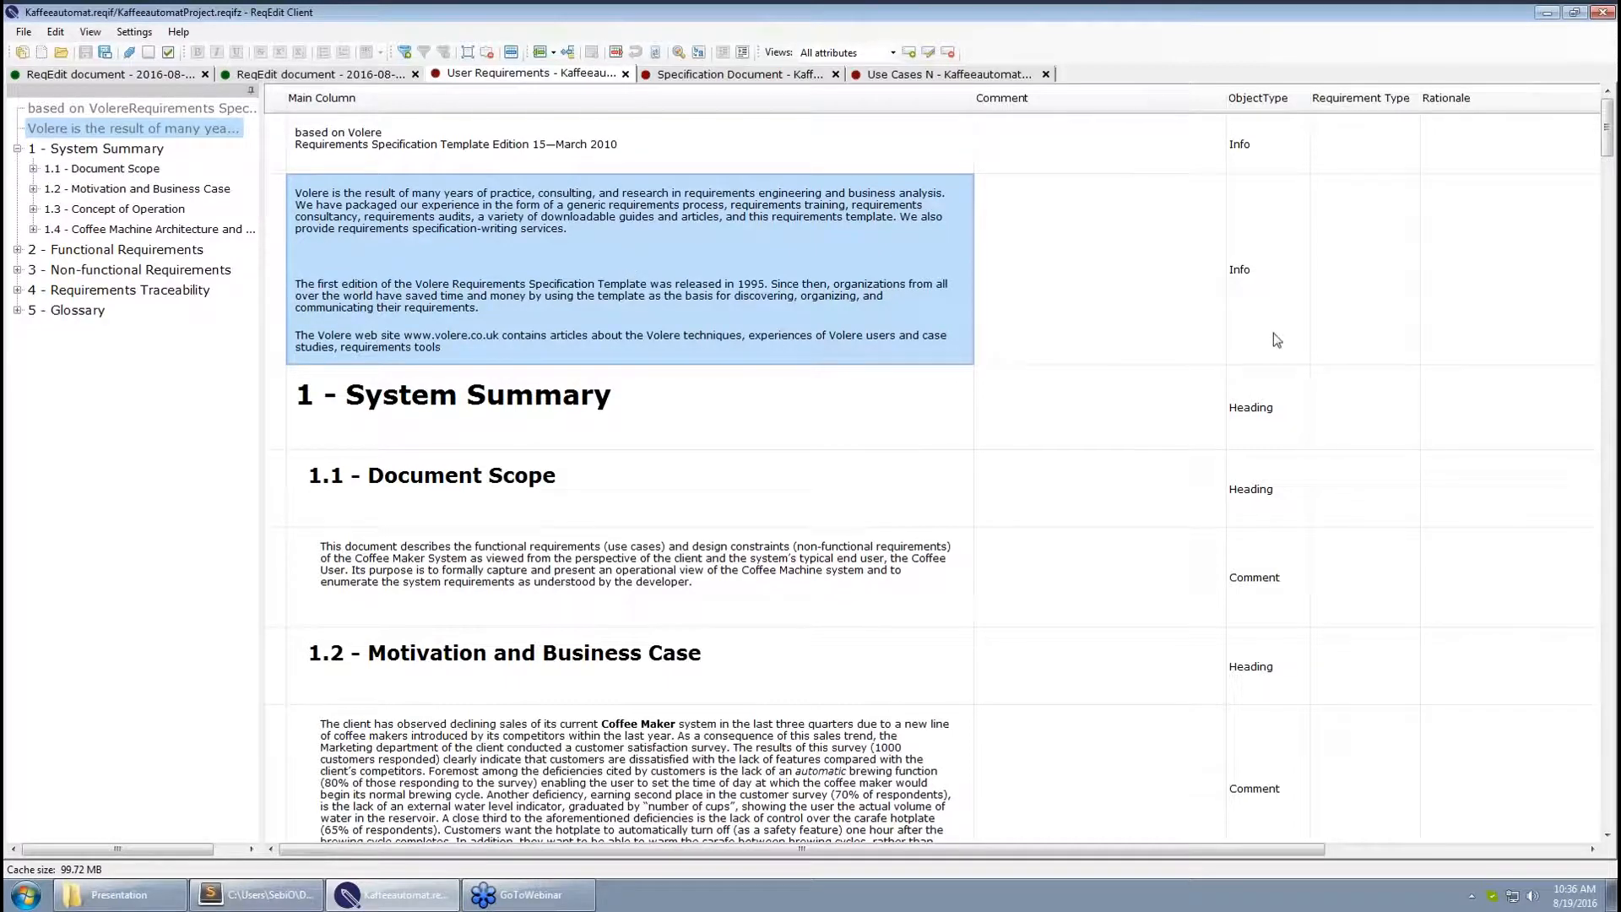
pyautogui.moveTo(1611, 127); pyautogui.dragTo(1610, 245)
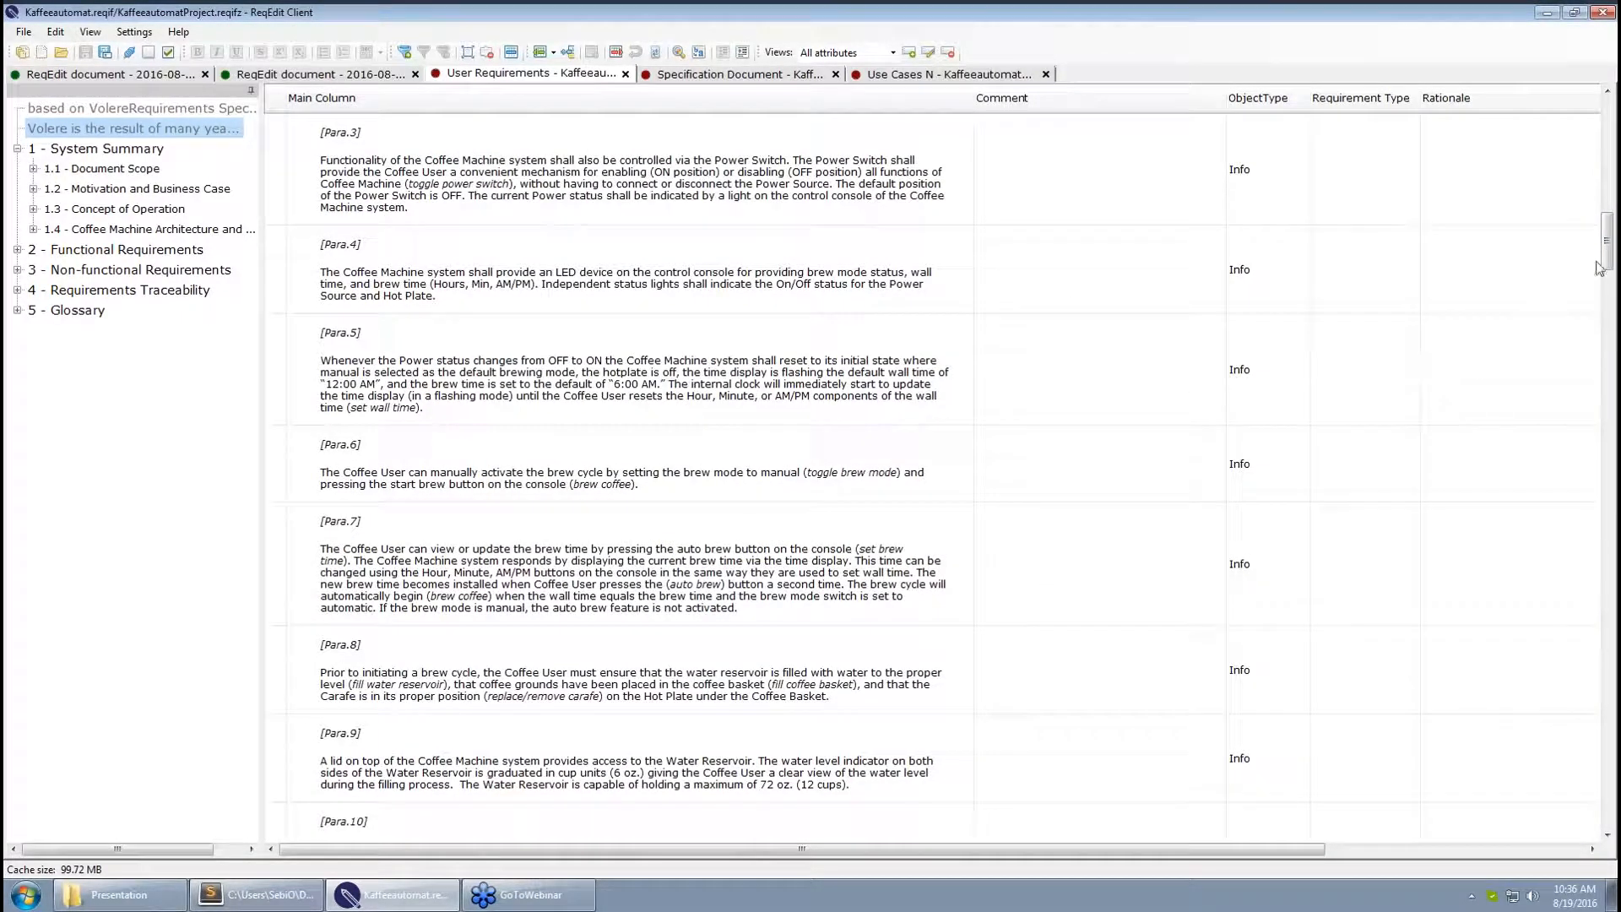
pyautogui.moveTo(1612, 237); pyautogui.dragTo(1612, 519)
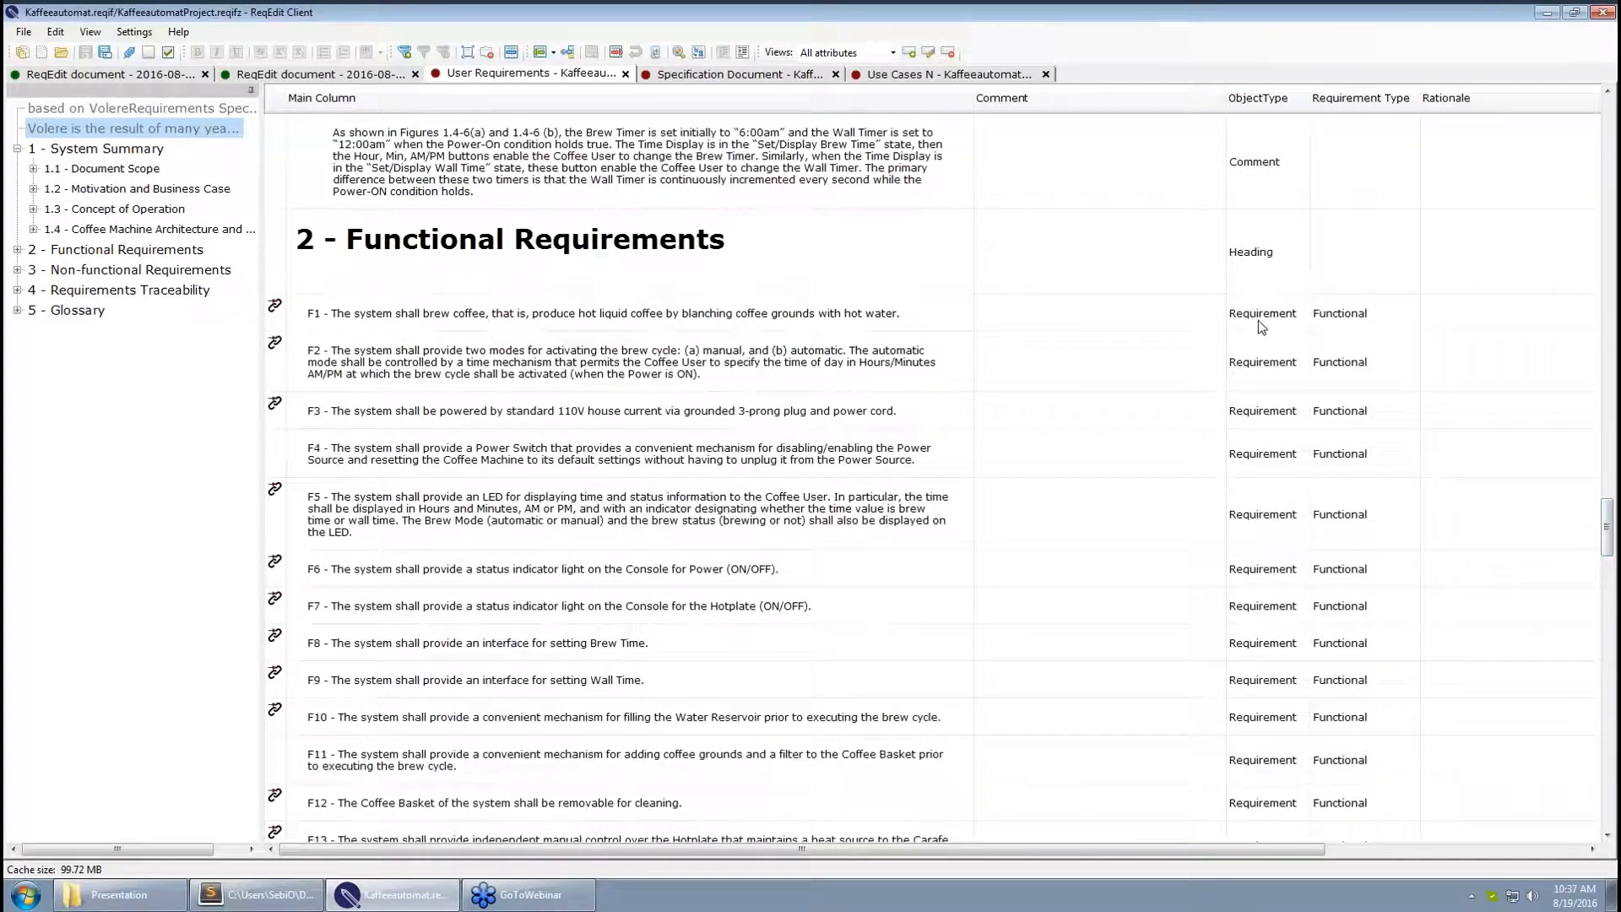
# Write the comment "This is a comment." on requirement F1
pyautogui.click(1258, 321)
pyautogui.click(1047, 321)
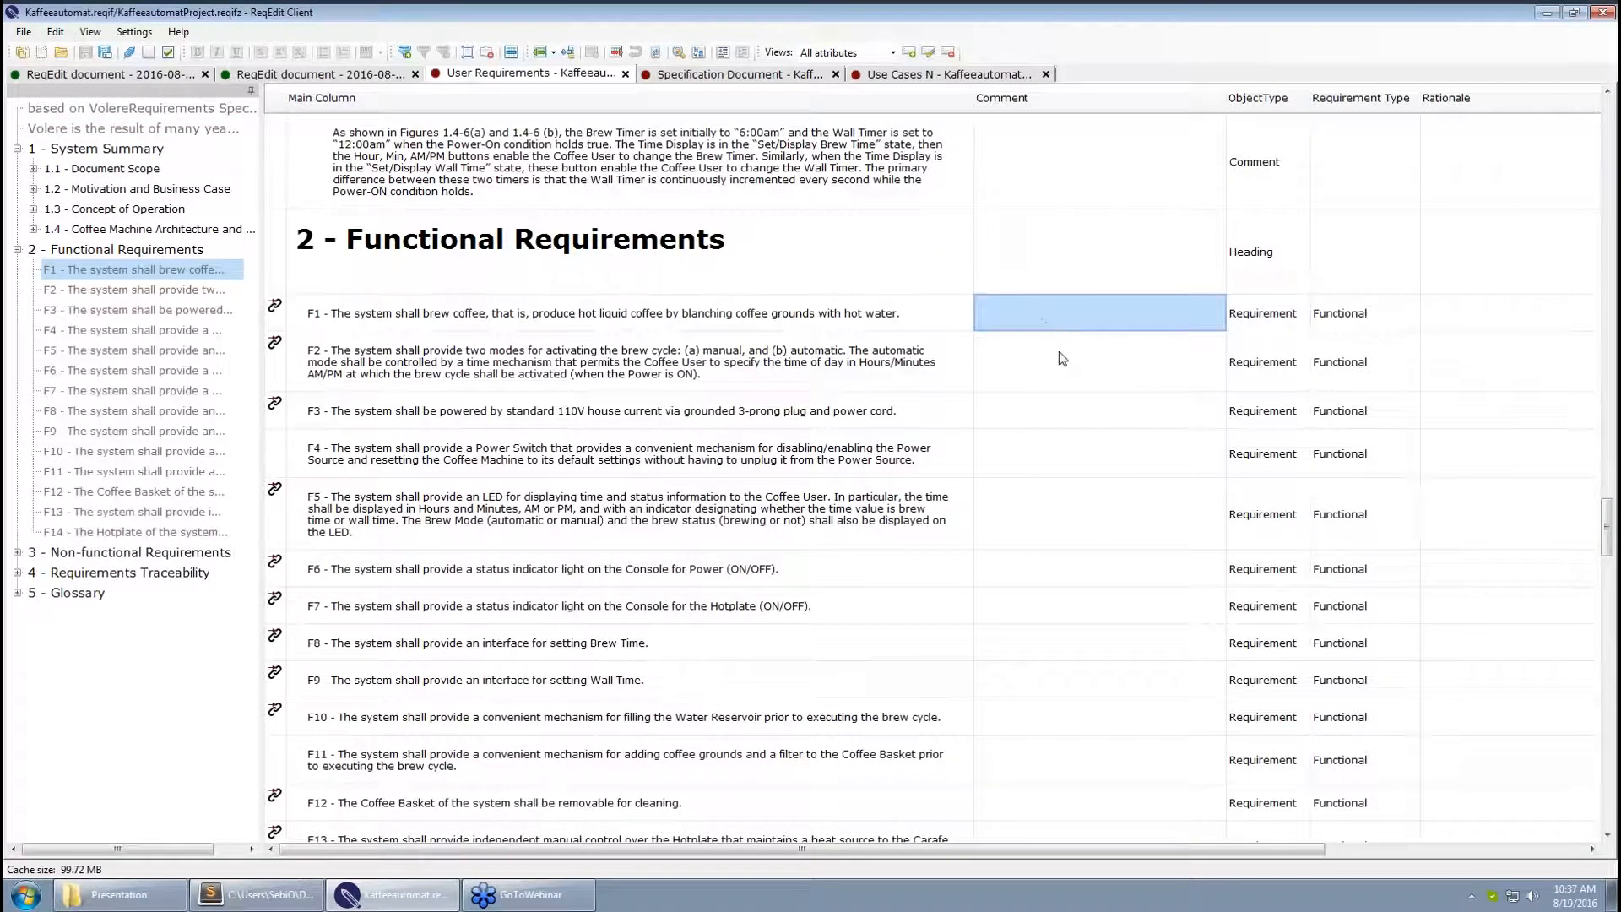
pyautogui.click(1005, 312)
pyautogui.write('This is a comment.')
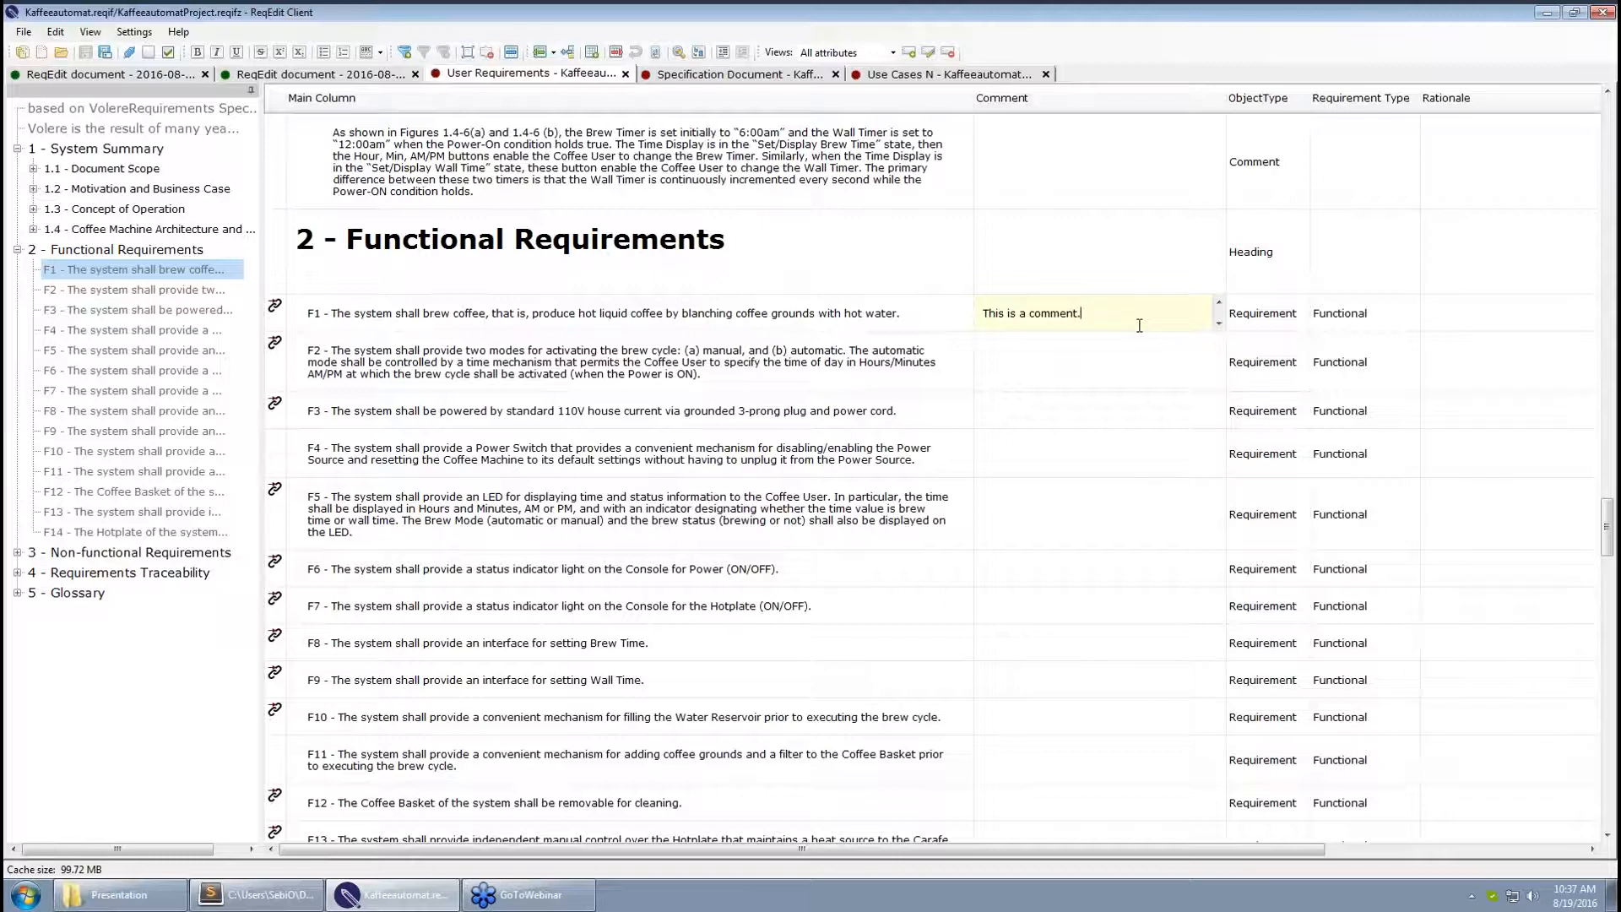
pyautogui.click(1120, 382)
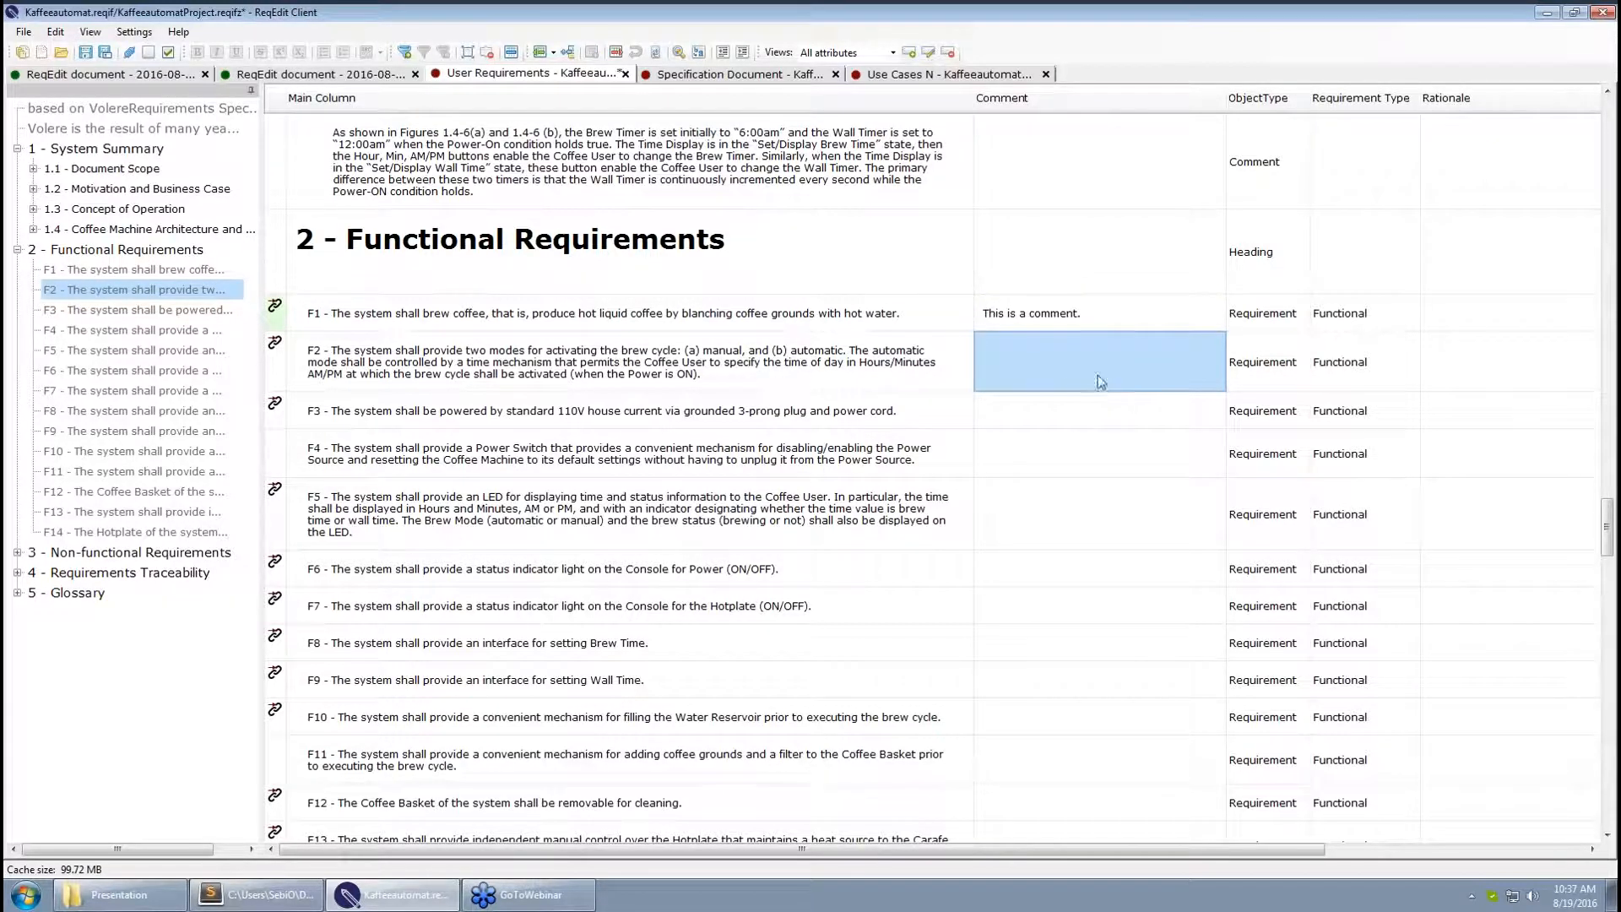
# Copy F1's comment text and paste it into requirement F2's Comment cell
pyautogui.click(1071, 321)
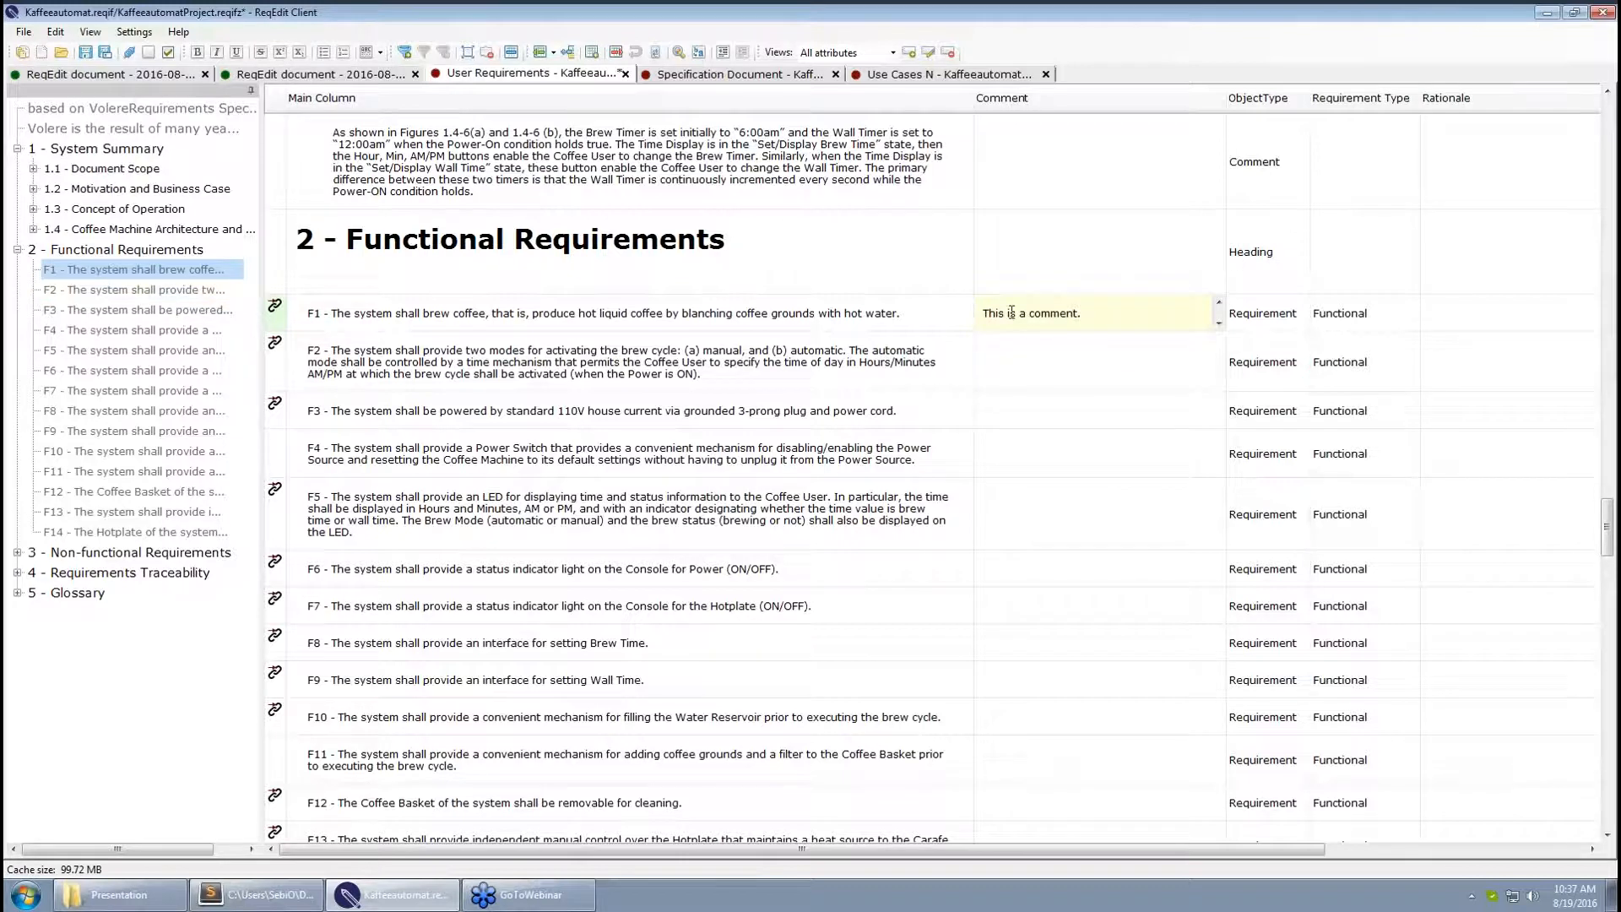
pyautogui.moveTo(1090, 314); pyautogui.dragTo(986, 314)
pyautogui.hotkey('ctrl', 'c')
pyautogui.click(1047, 366)
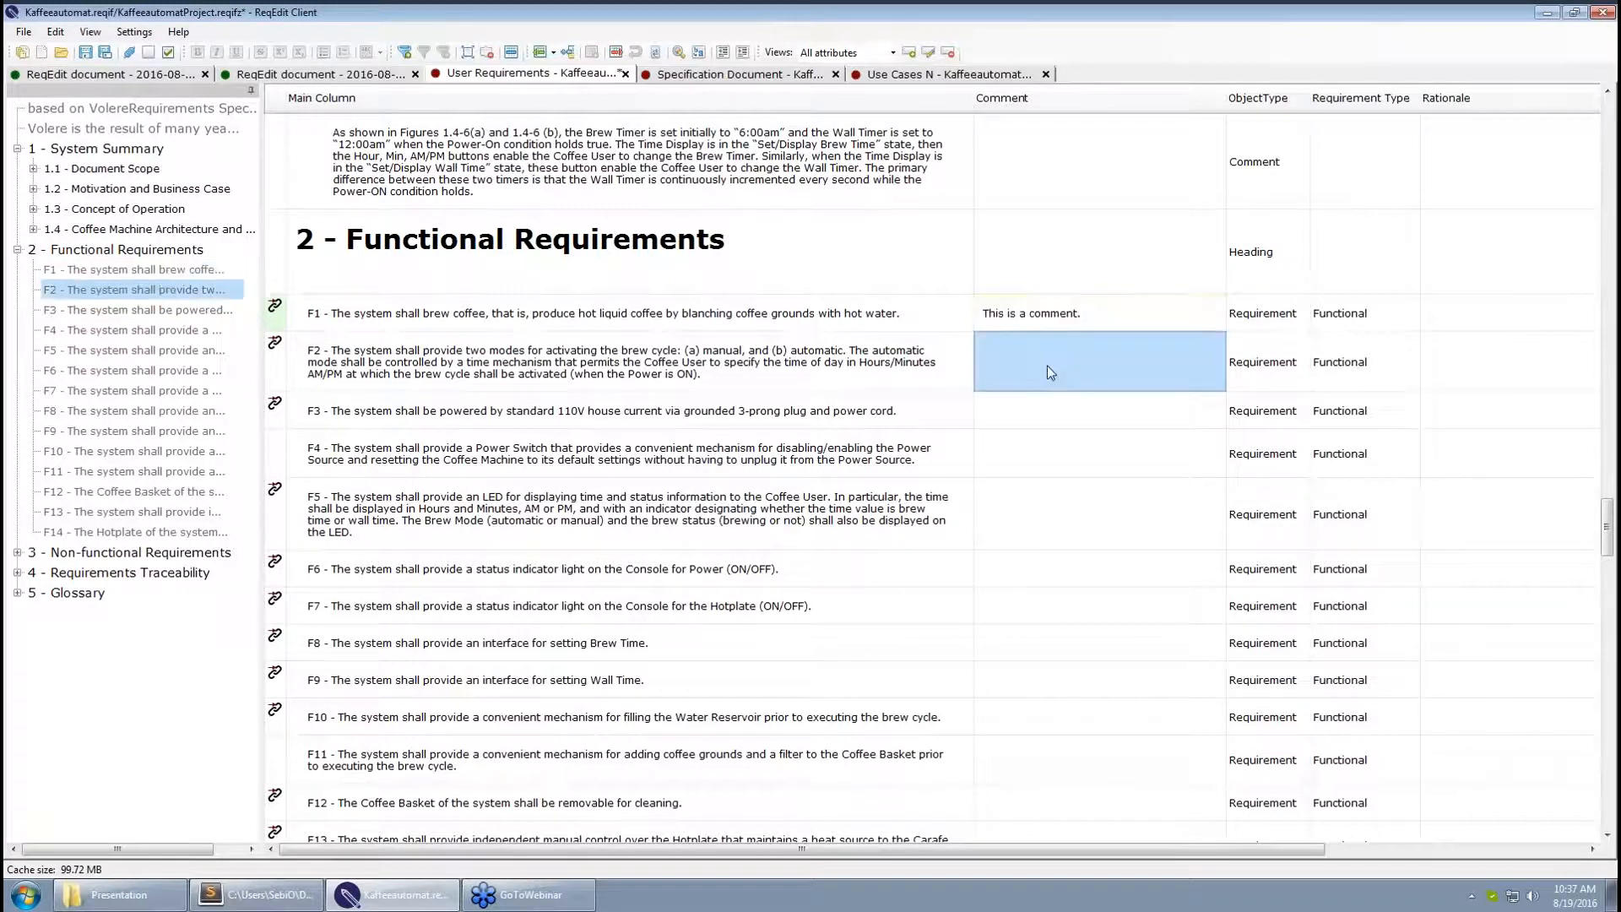
pyautogui.click(1044, 373)
pyautogui.hotkey('ctrl', 'v')
pyautogui.click(1049, 410)
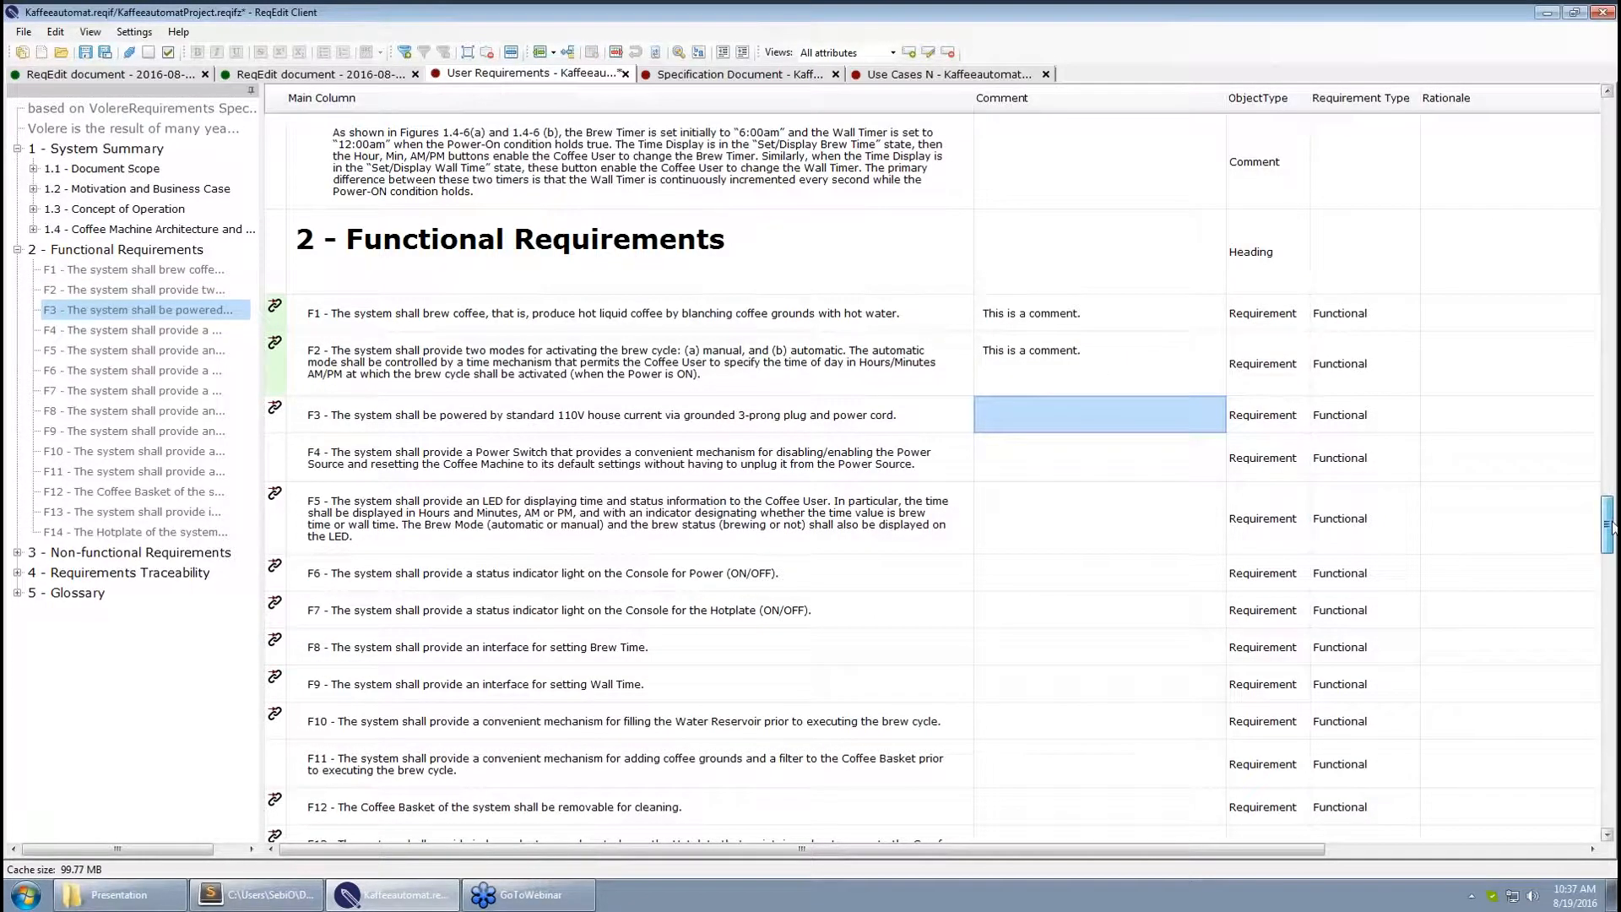
# Save the project with F1 and F2 commented
pyautogui.moveTo(1611, 525); pyautogui.dragTo(1610, 532)
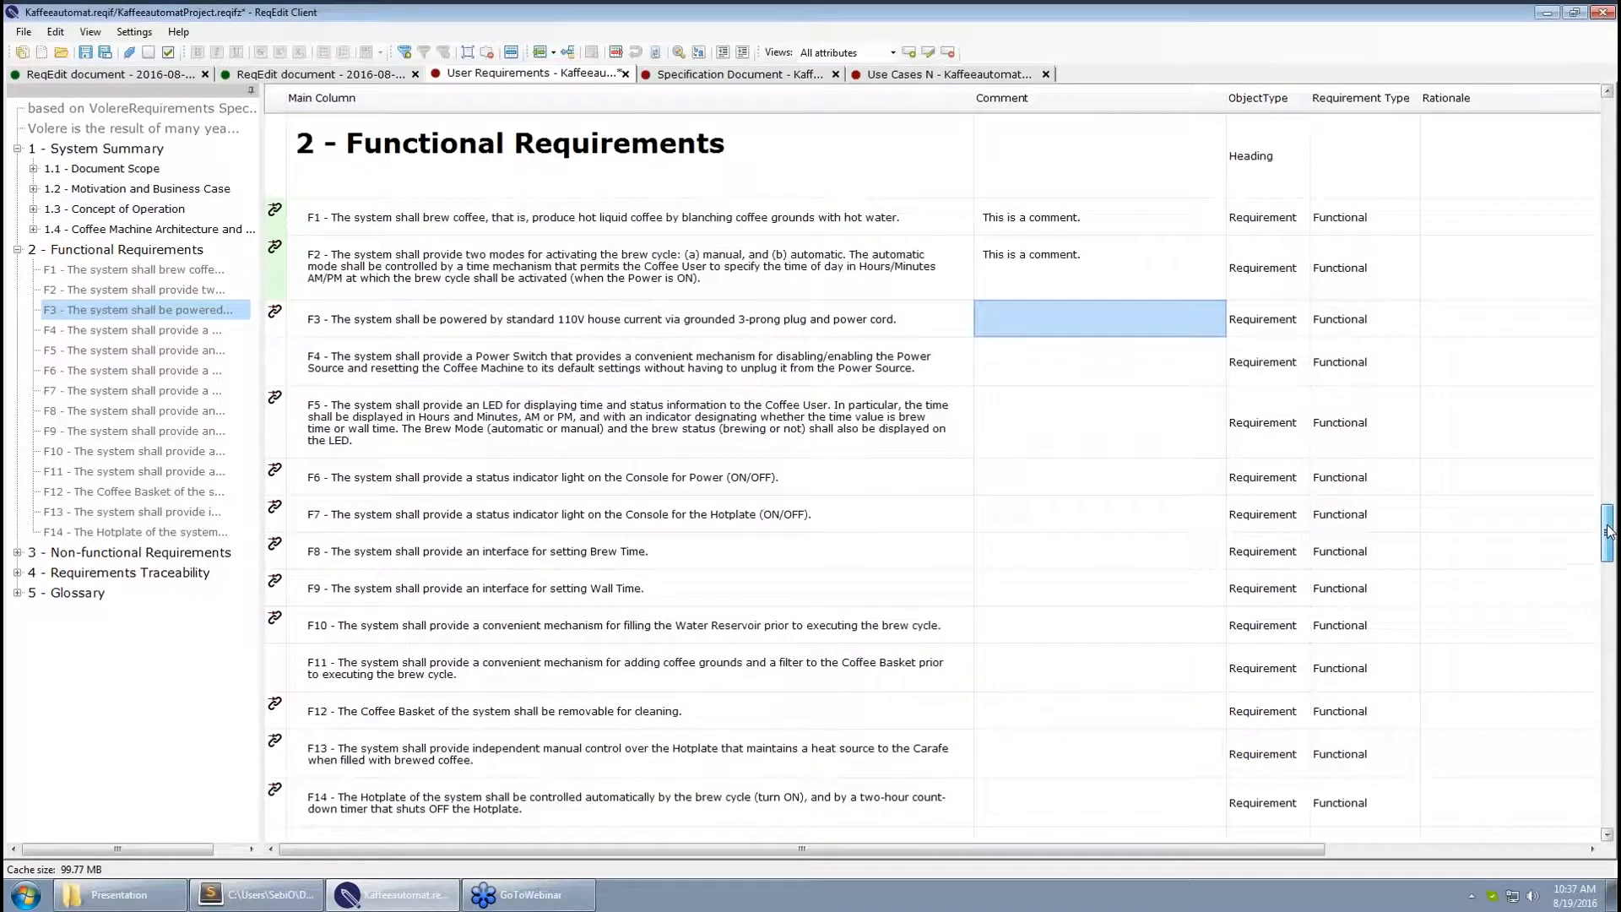
pyautogui.click(1085, 277)
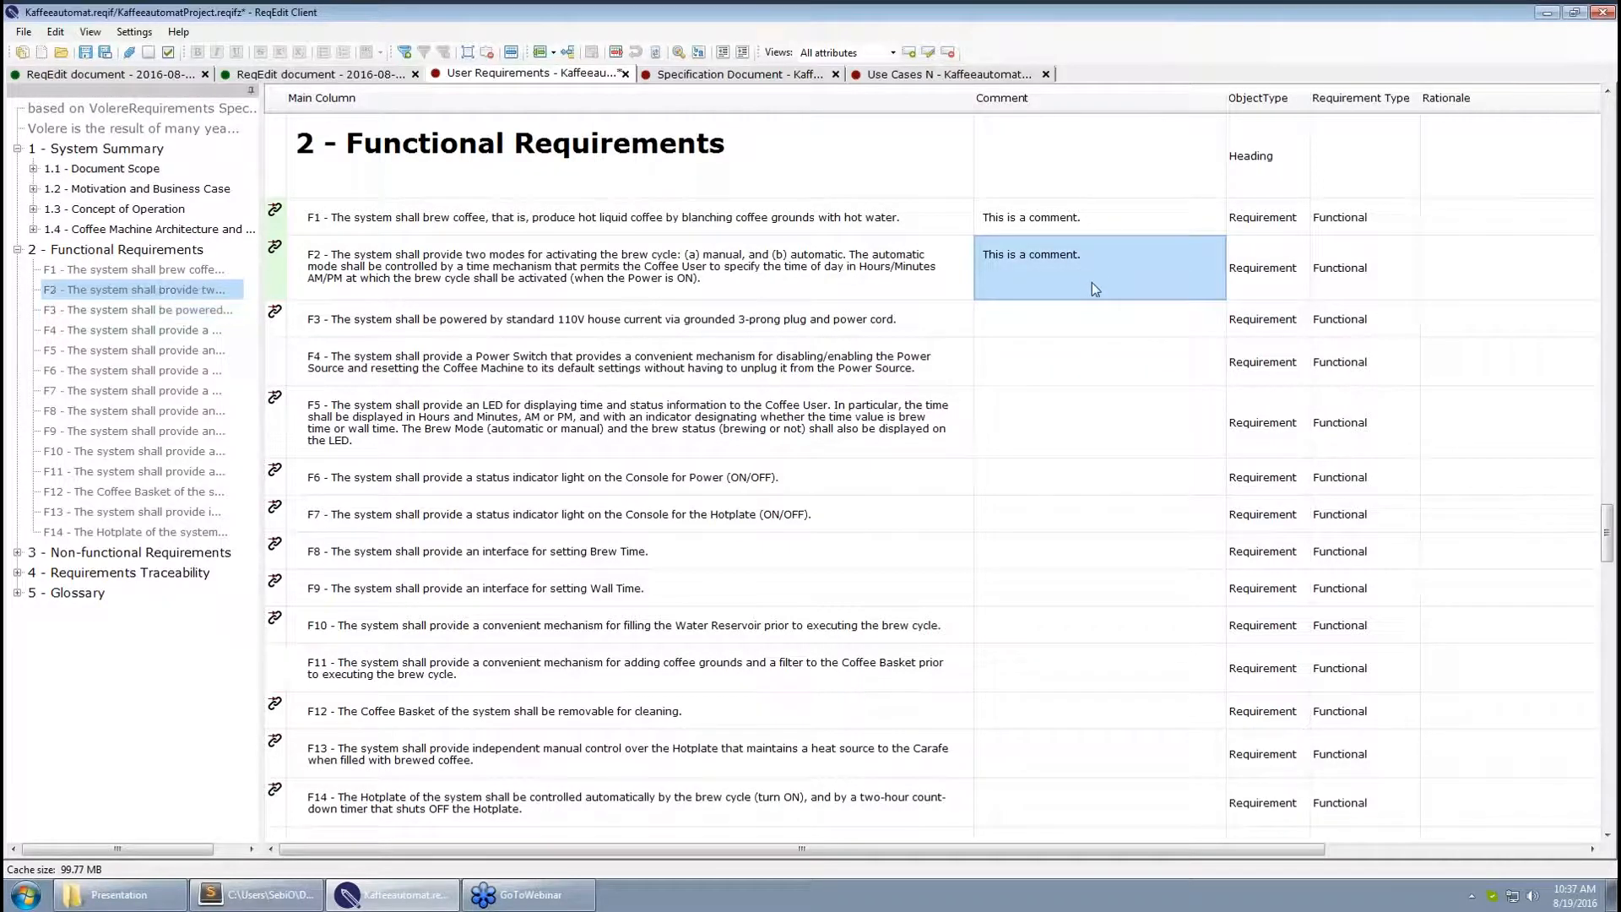
pyautogui.hotkey('ctrl', 's')
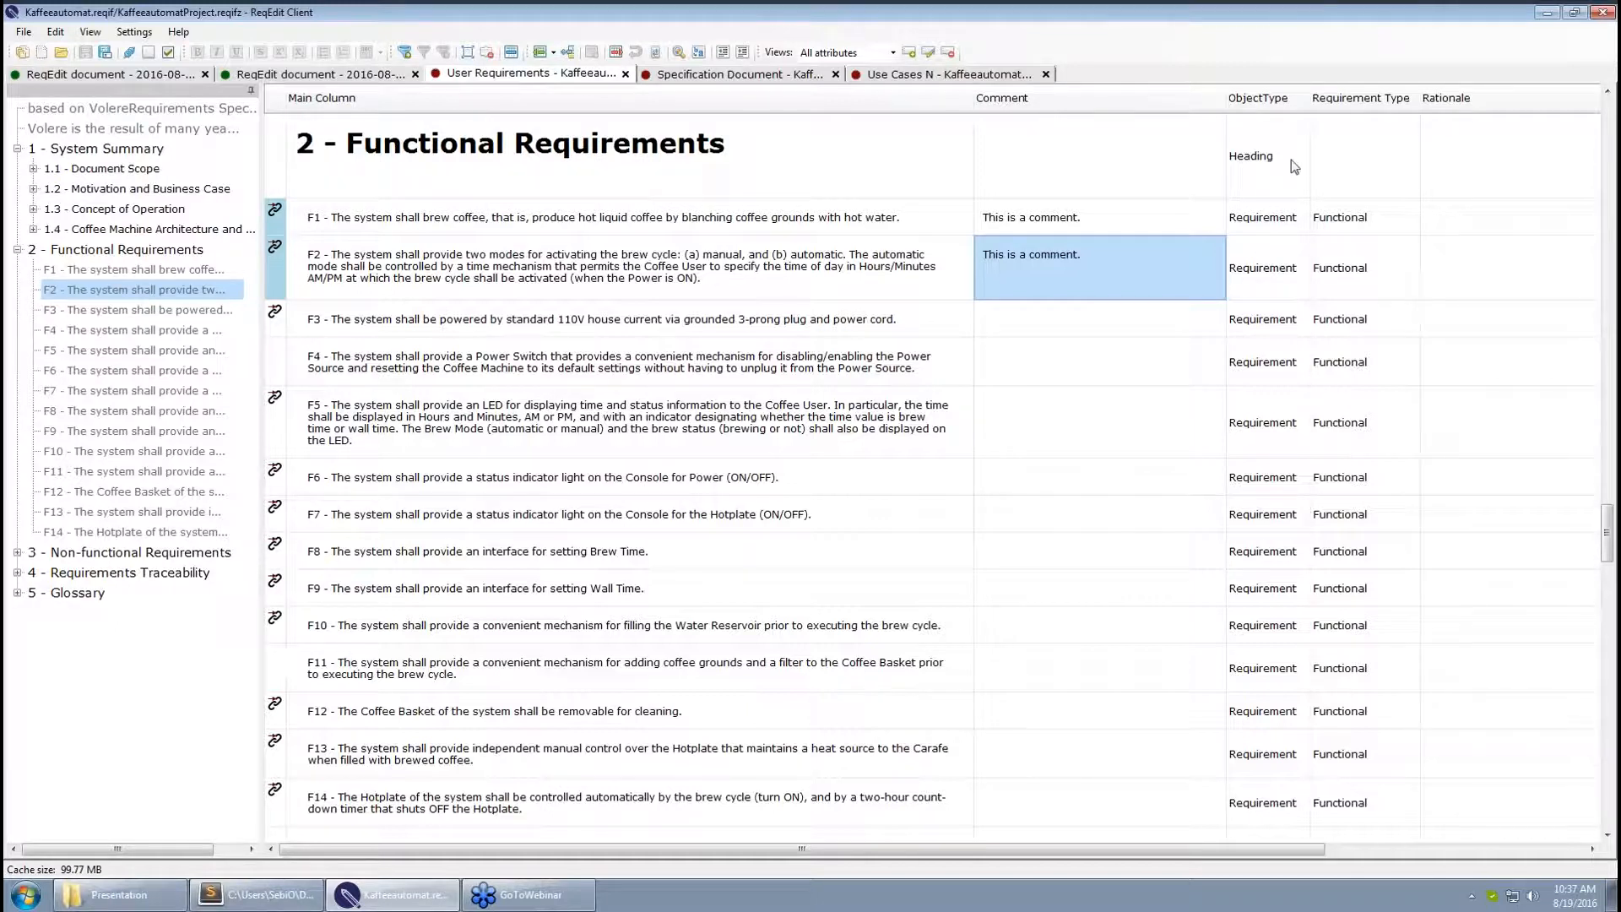
# Add a filter criterion ObjectType Equal Requirement so only requirement rows remain
pyautogui.moveTo(1610, 512); pyautogui.dragTo(1609, 507)
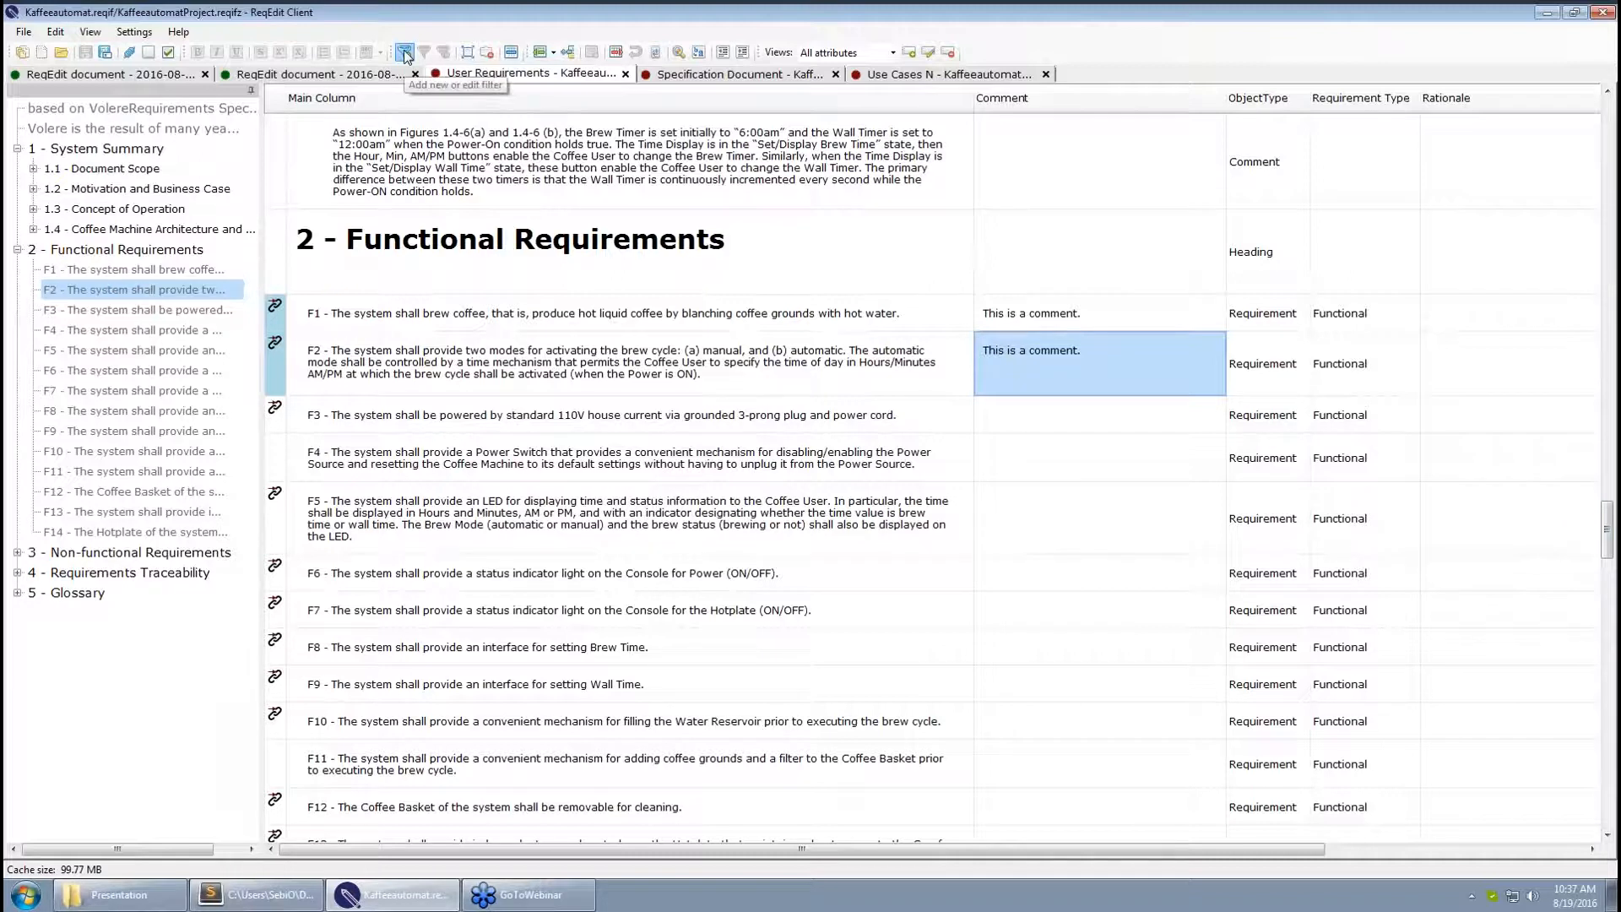
pyautogui.click(405, 53)
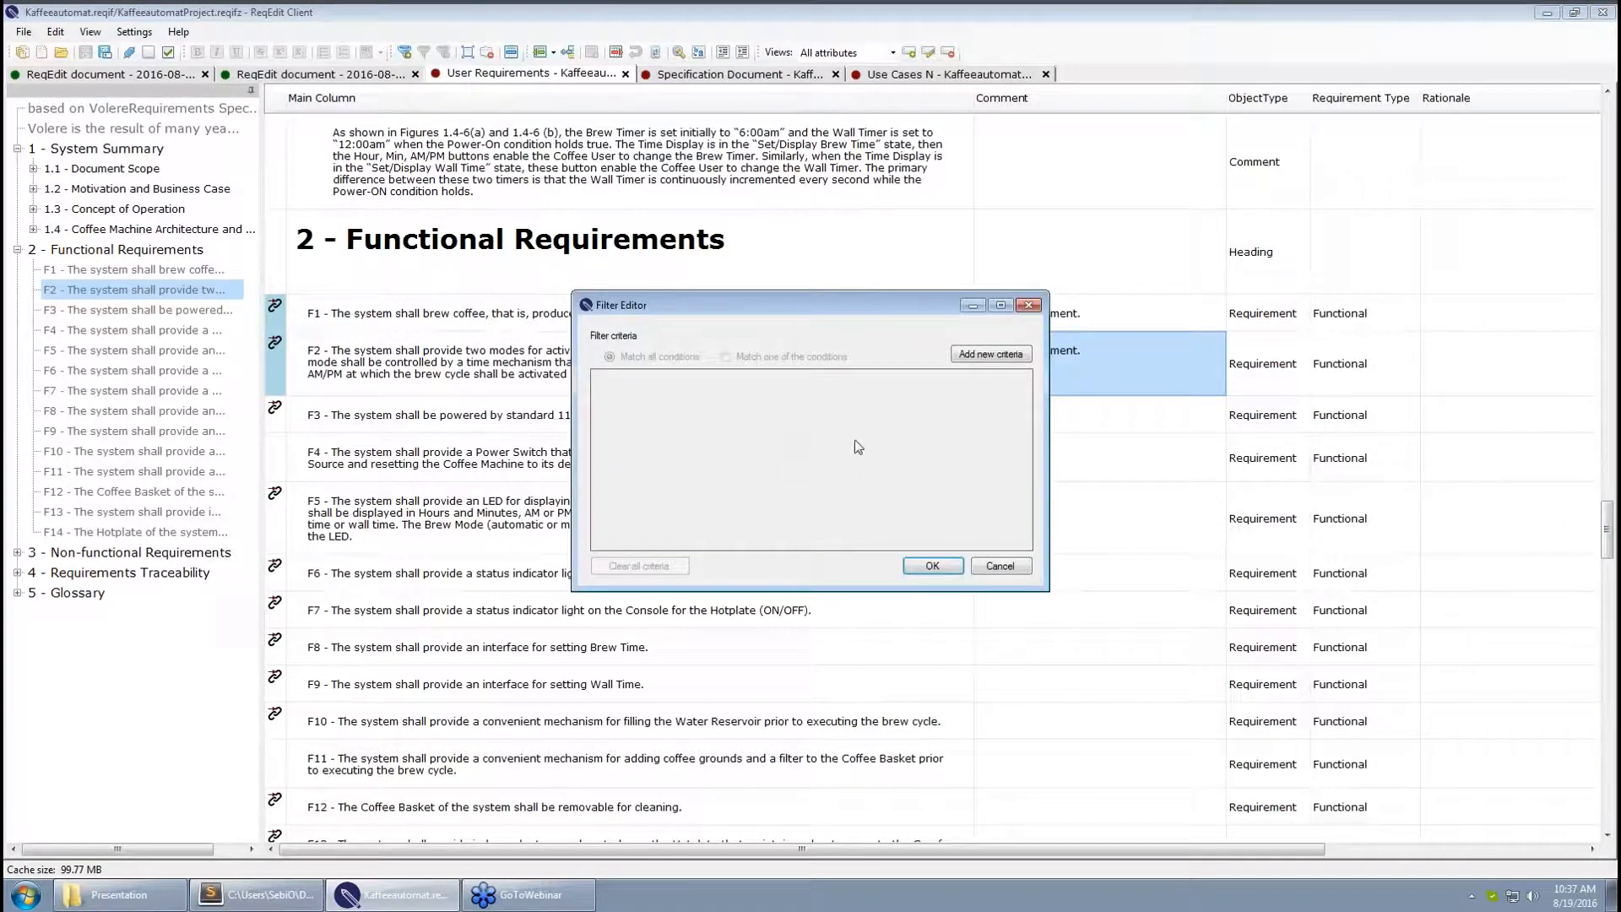
pyautogui.click(984, 361)
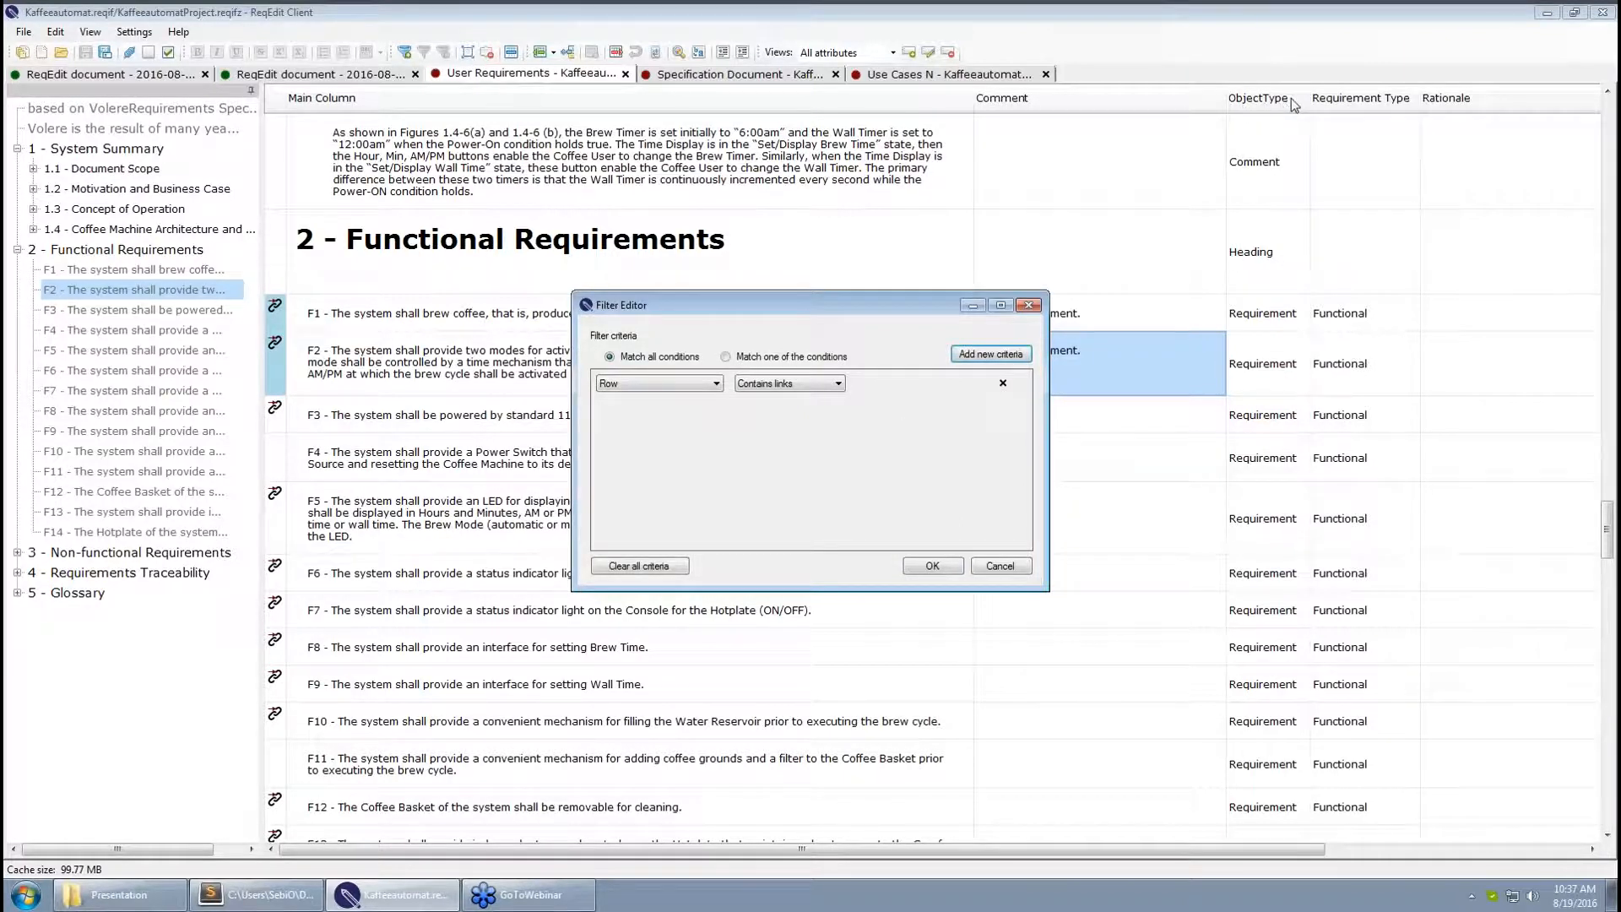
pyautogui.click(714, 382)
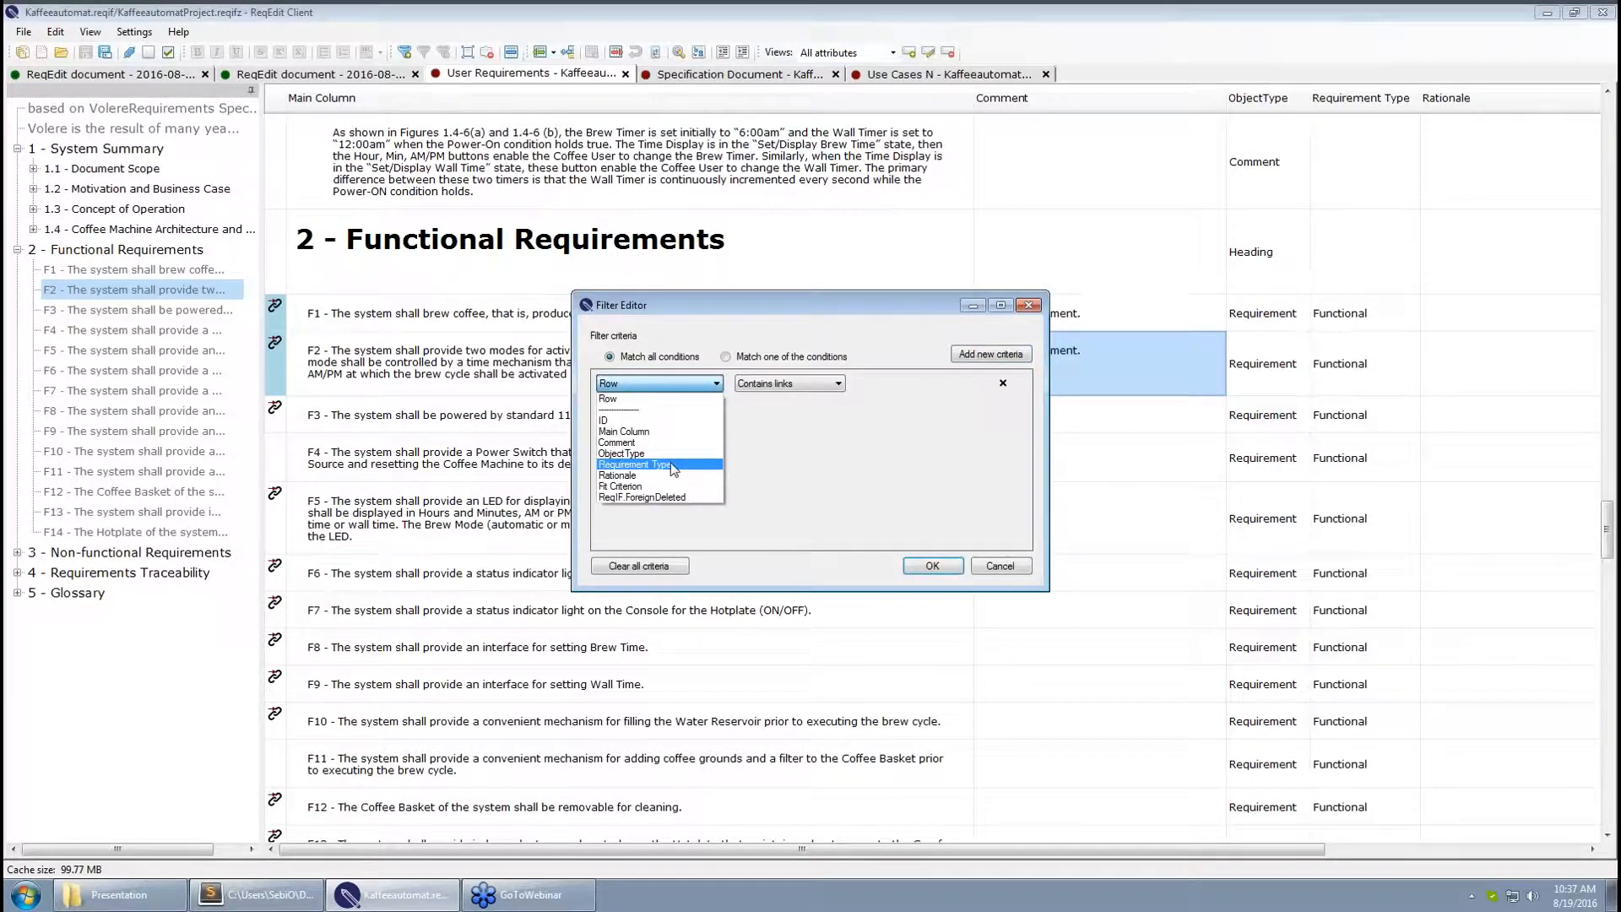
pyautogui.click(641, 453)
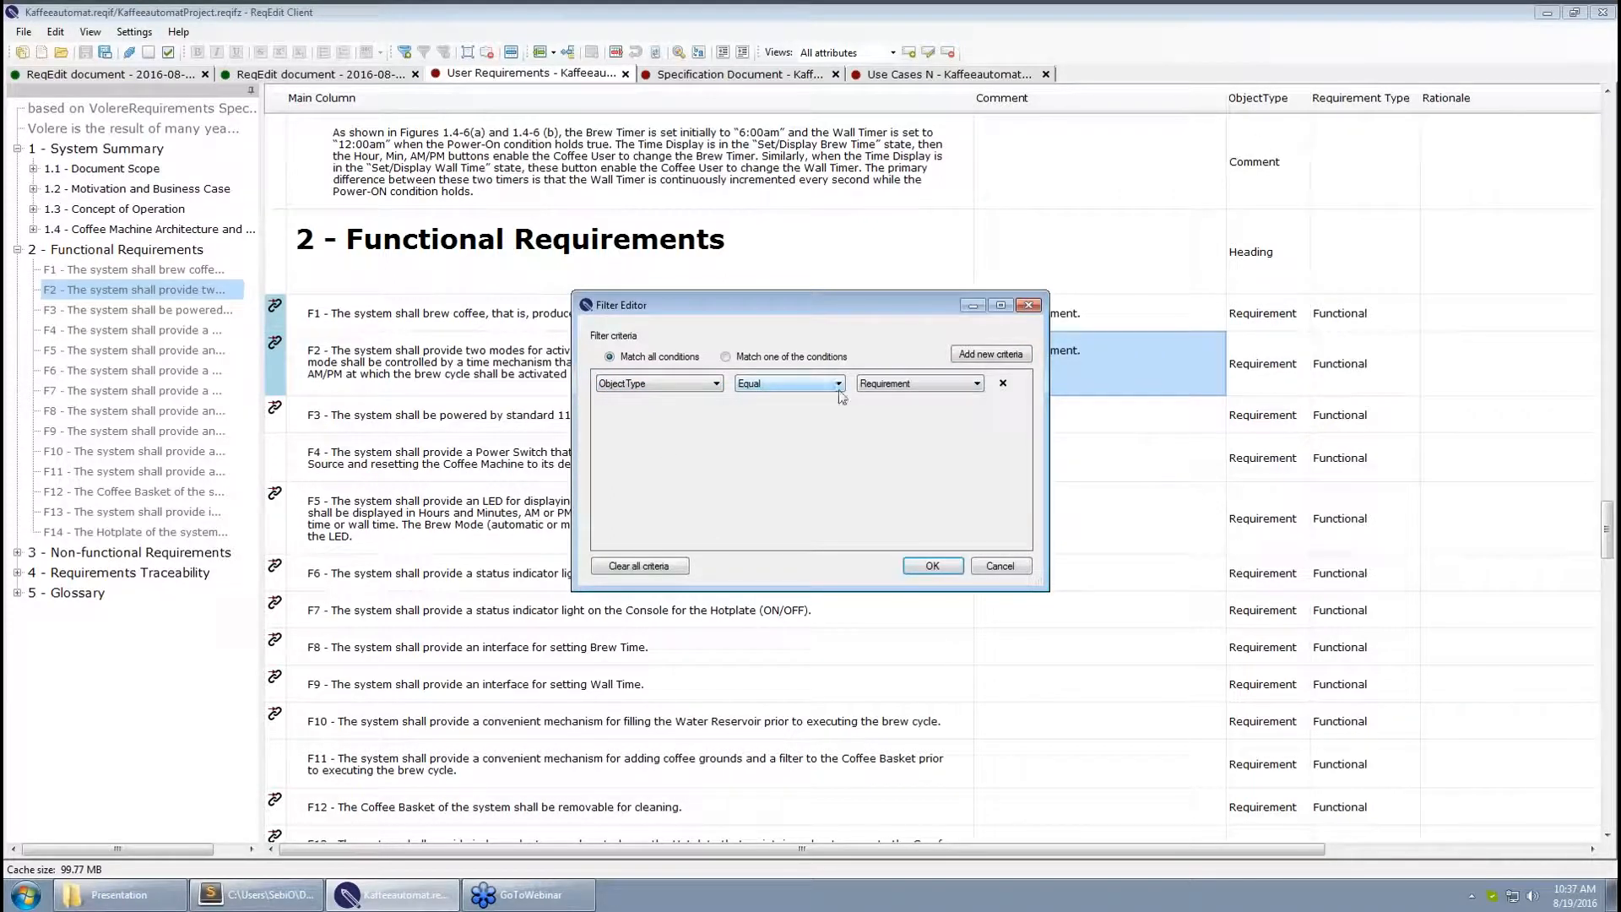
pyautogui.click(932, 566)
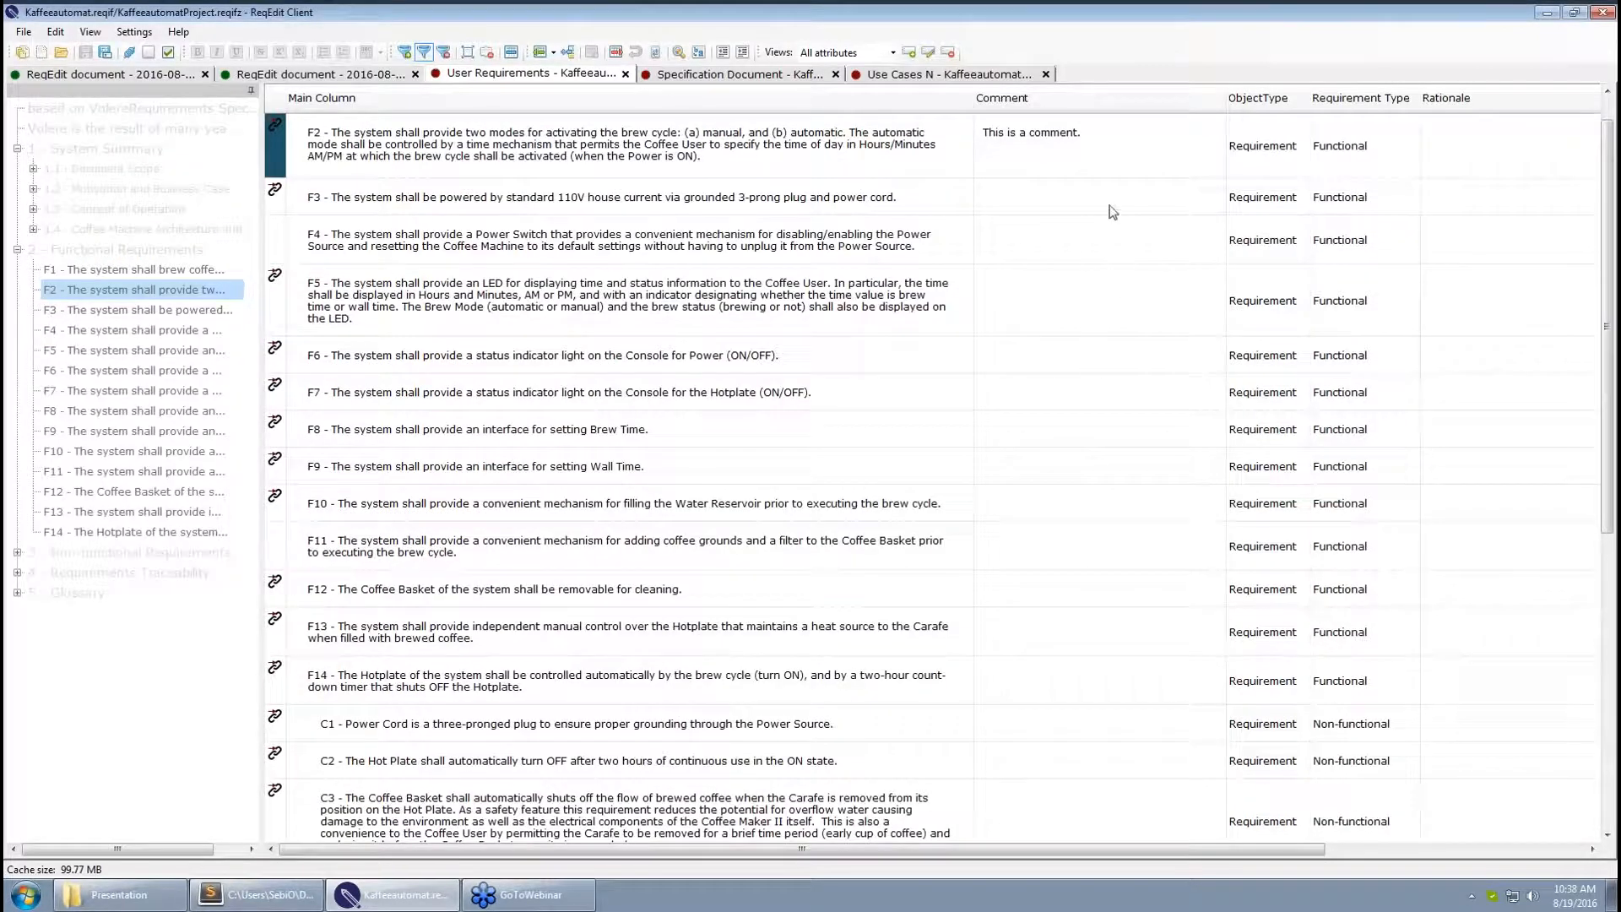
# Scroll through the filtered list from F1–F14 down to the Non-functional C-series requirements
pyautogui.click(1109, 207)
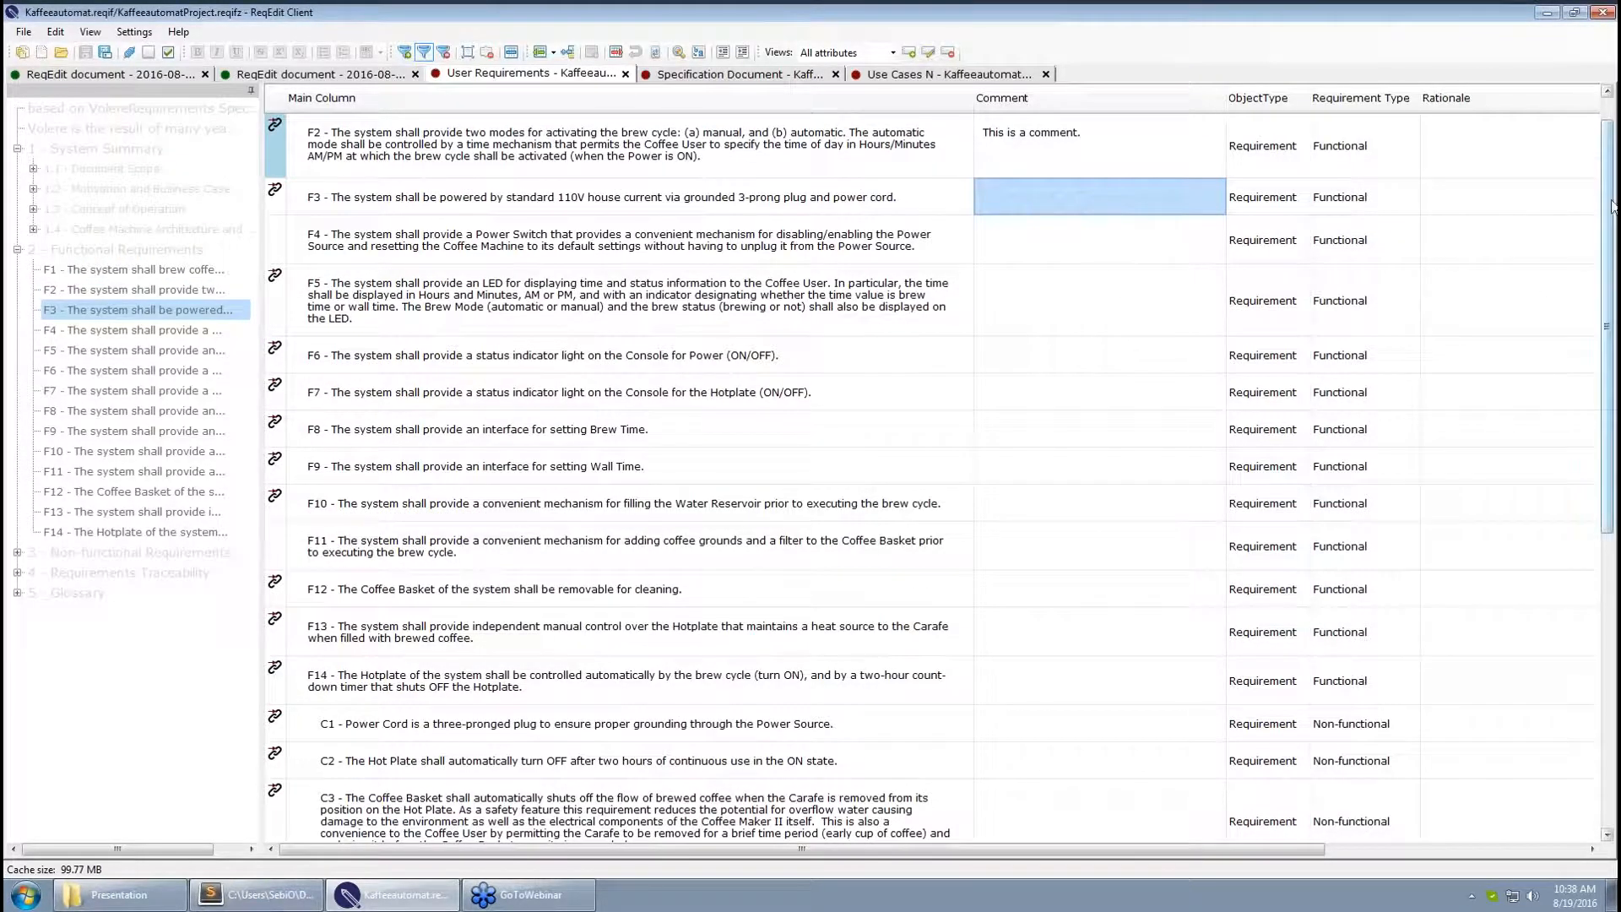
pyautogui.moveTo(1612, 152); pyautogui.dragTo(1611, 426)
pyautogui.scroll(1, 1410, 430)
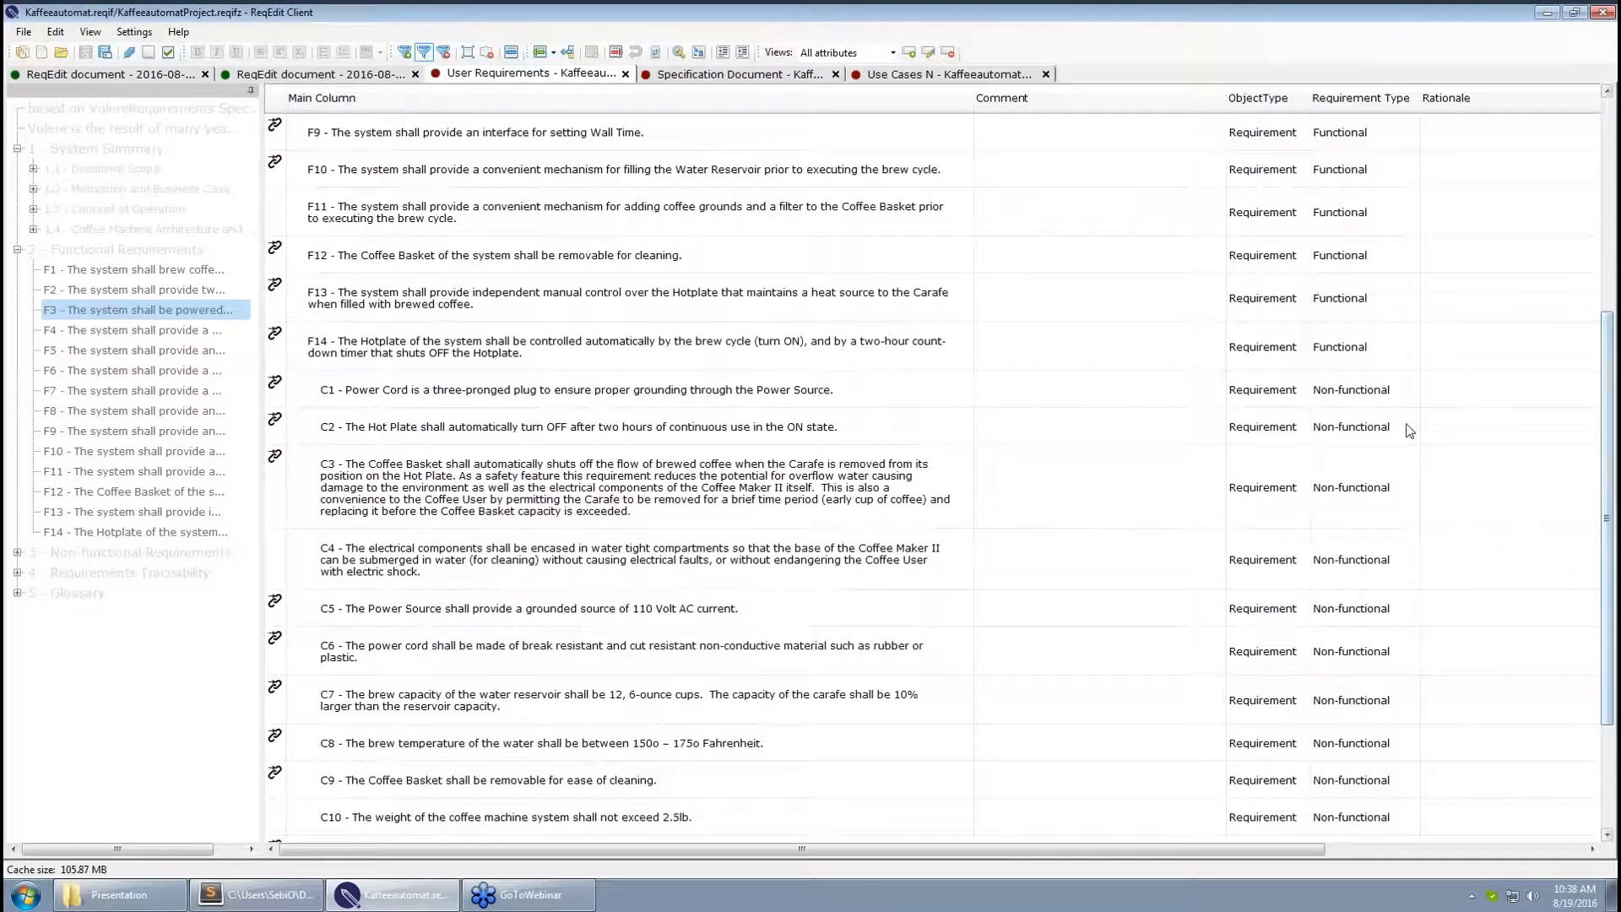
pyautogui.click(1390, 458)
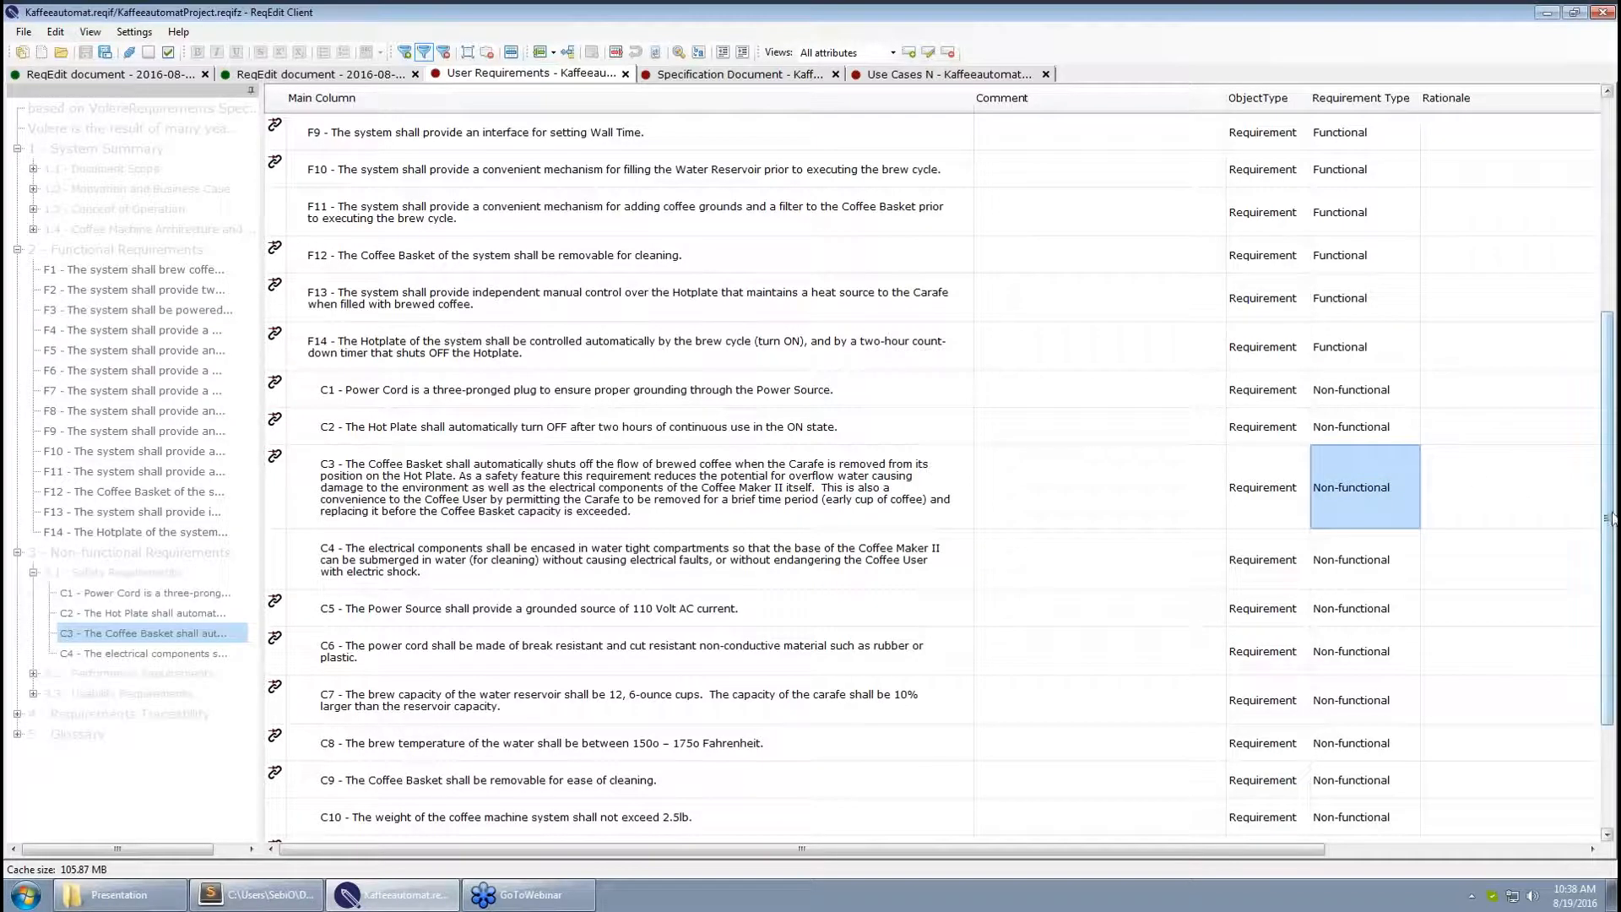
pyautogui.moveTo(1608, 536); pyautogui.dragTo(1610, 317)
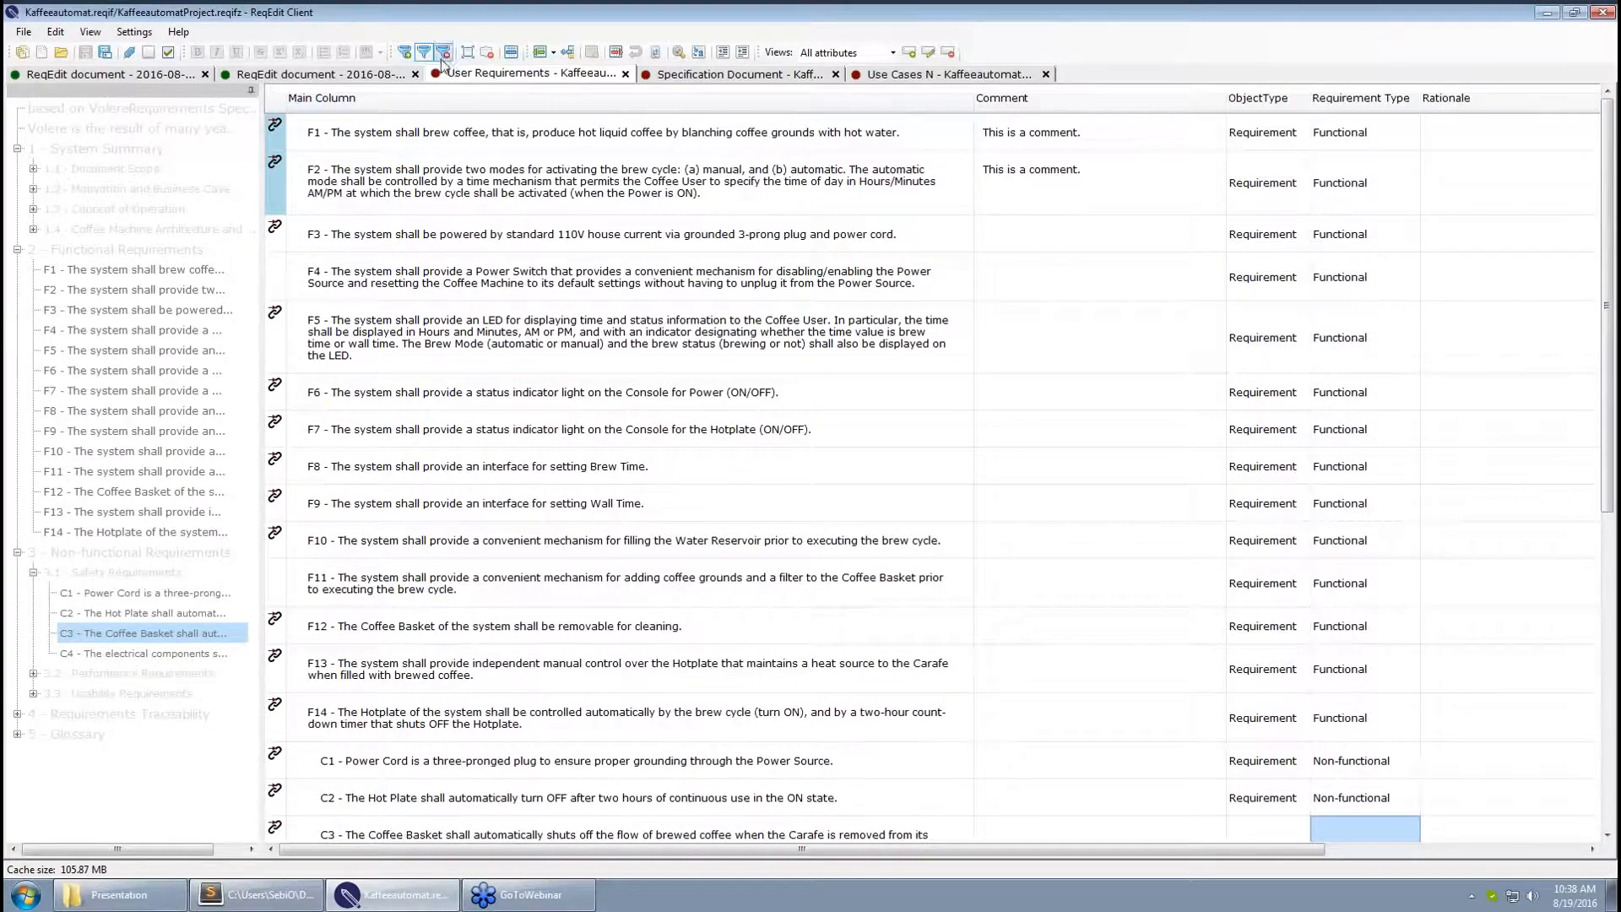
# Add a second filter criterion Requirement Type Equal Functional, leaving only F1–F14
pyautogui.click(409, 53)
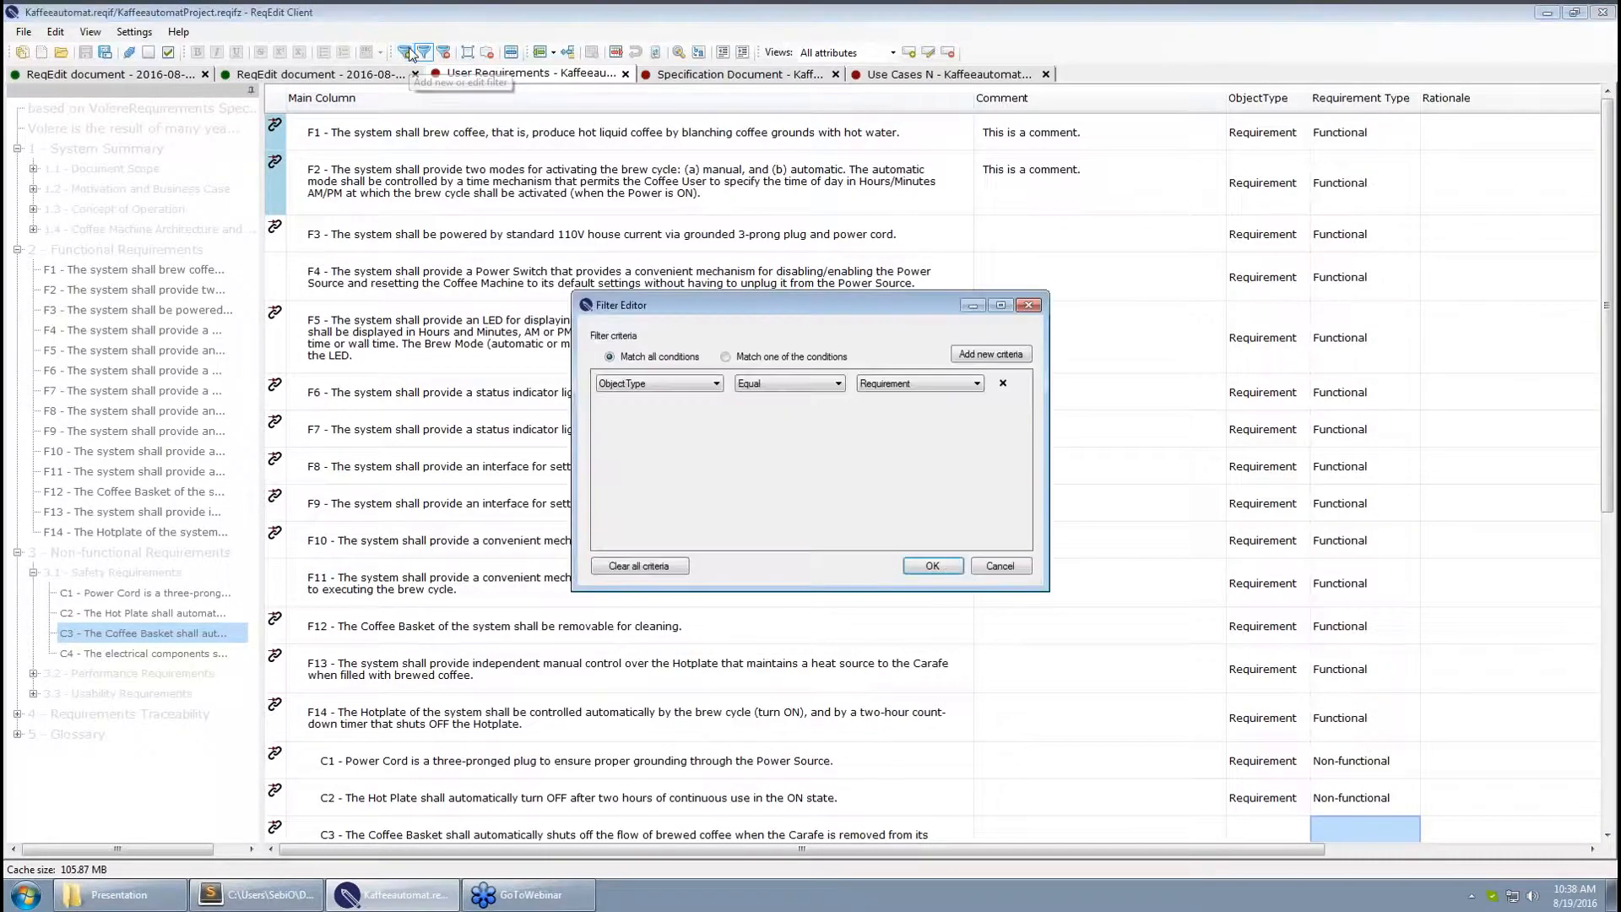
pyautogui.click(973, 361)
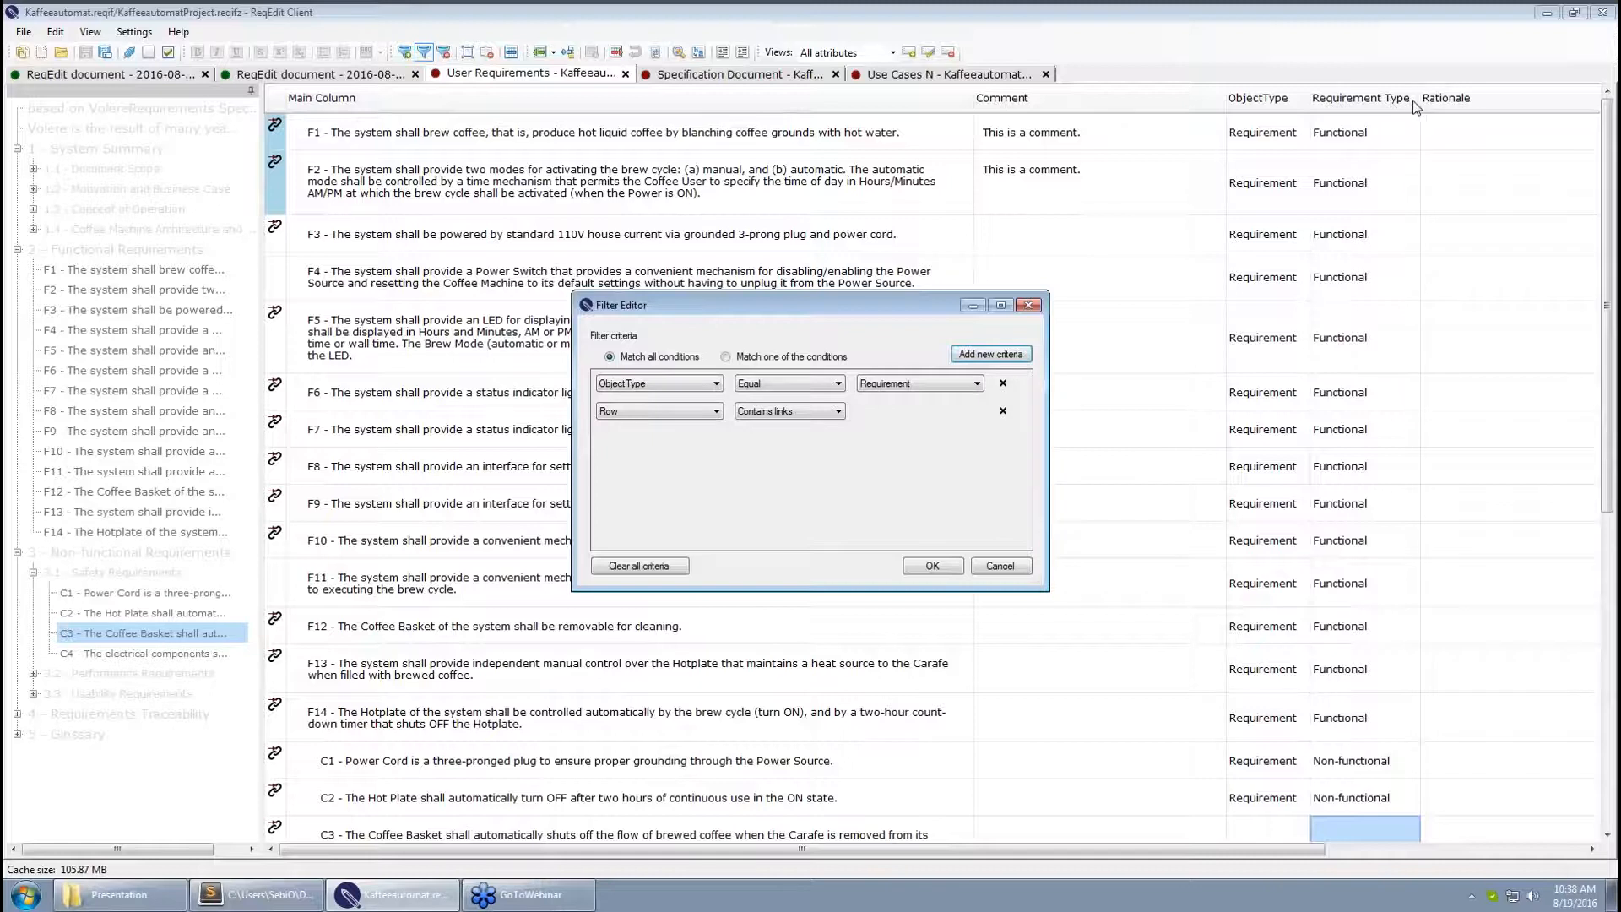
pyautogui.click(688, 412)
pyautogui.click(662, 491)
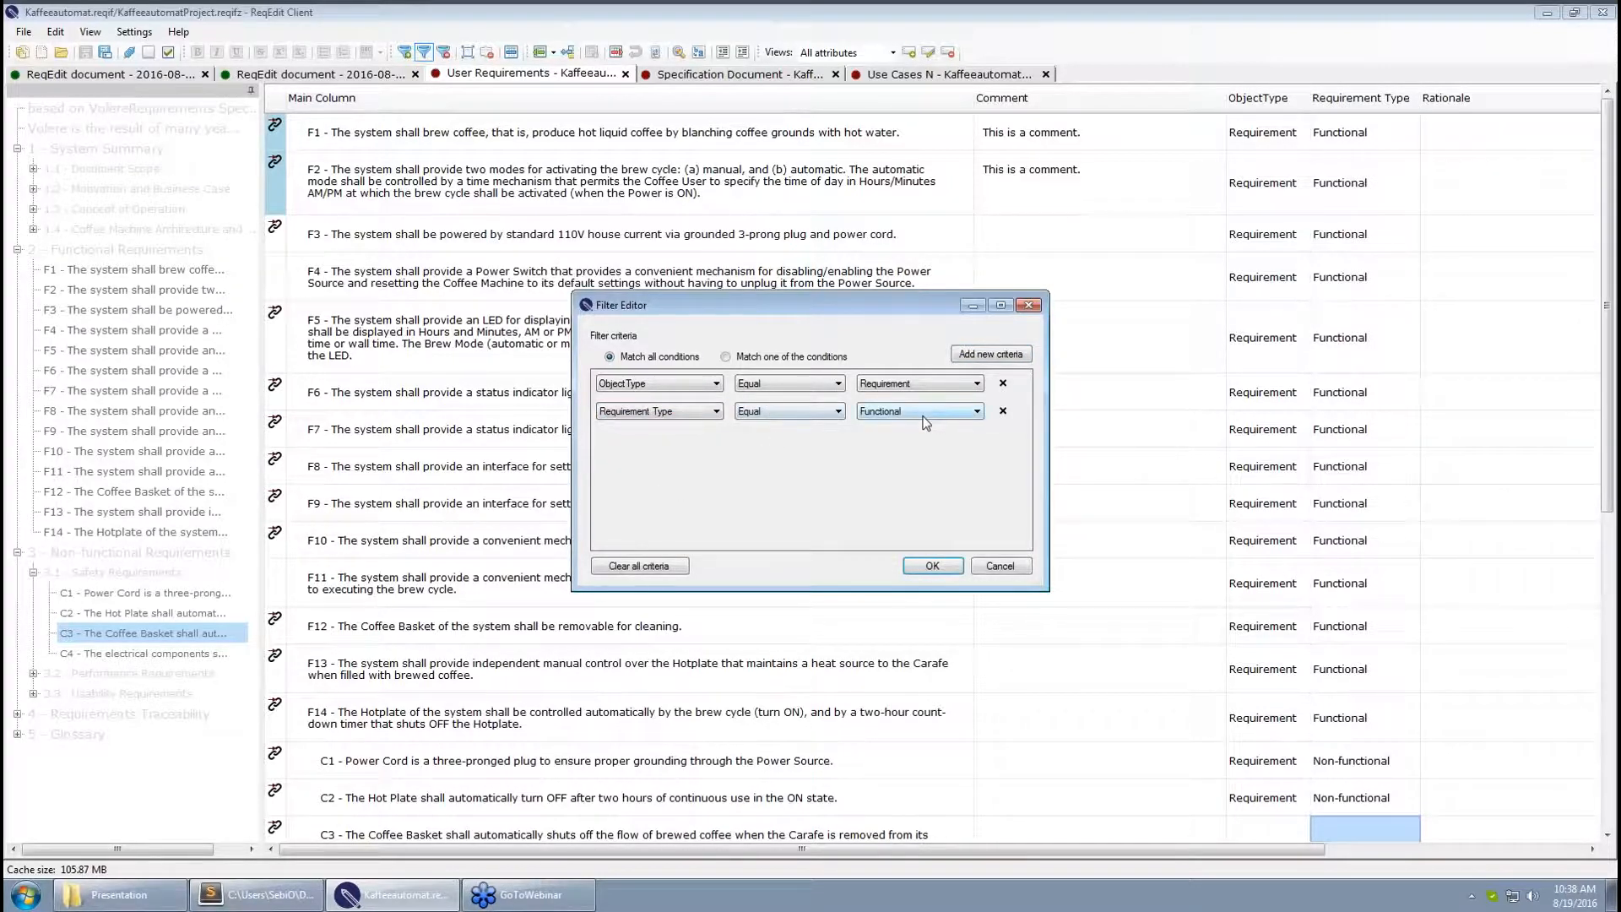
pyautogui.click(934, 565)
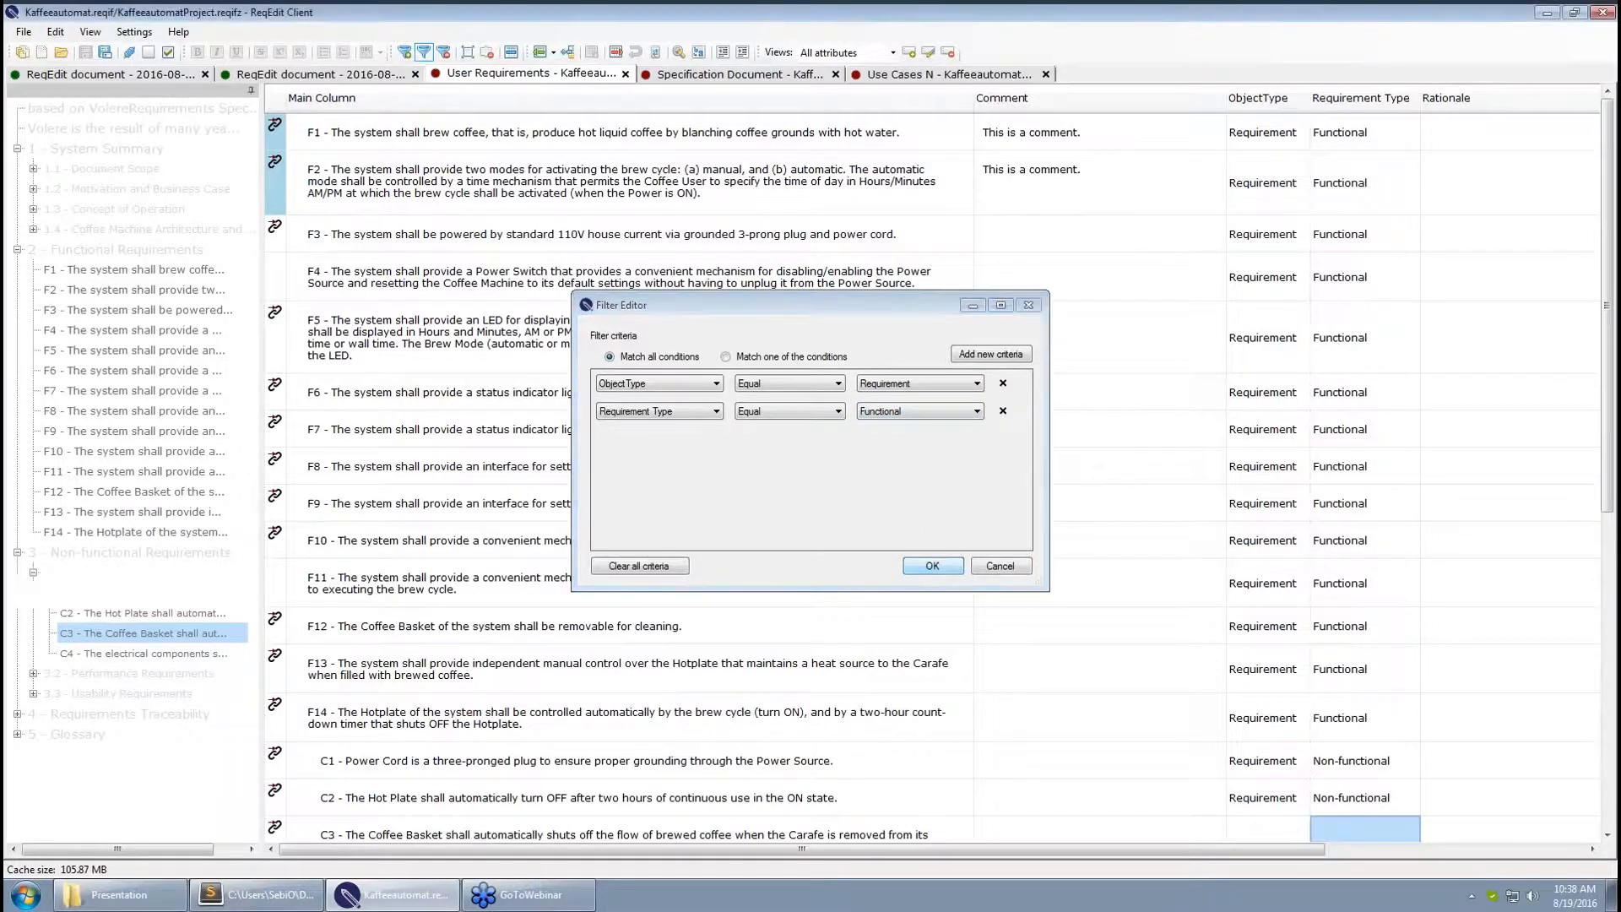
# Start editing the Comment cell of requirement F3
pyautogui.click(1116, 513)
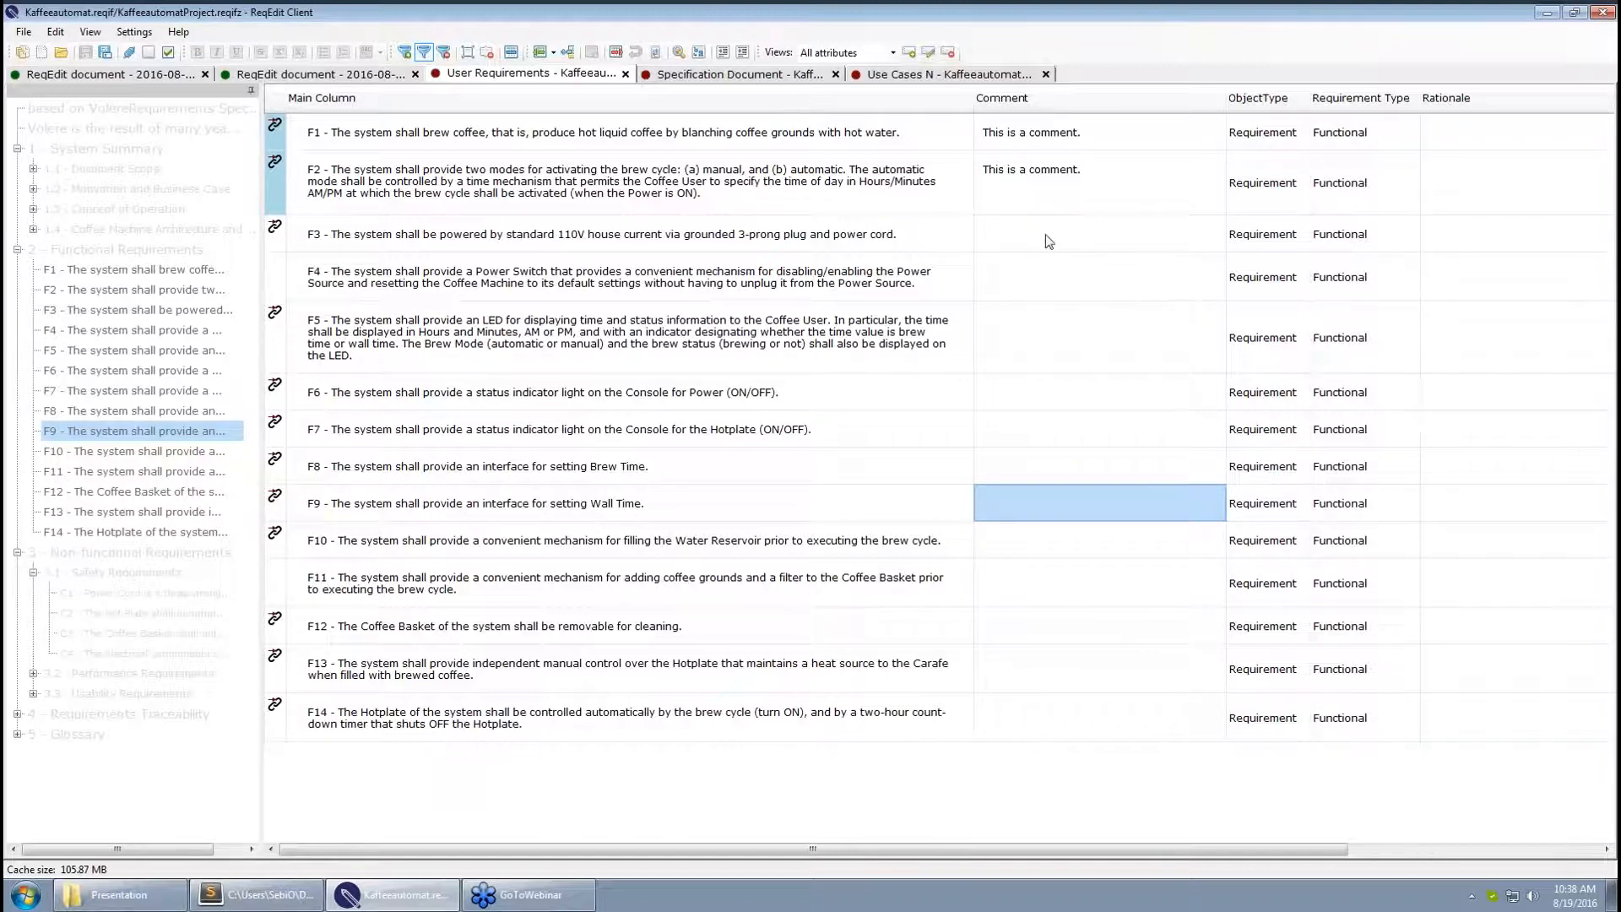
pyautogui.click(1021, 231)
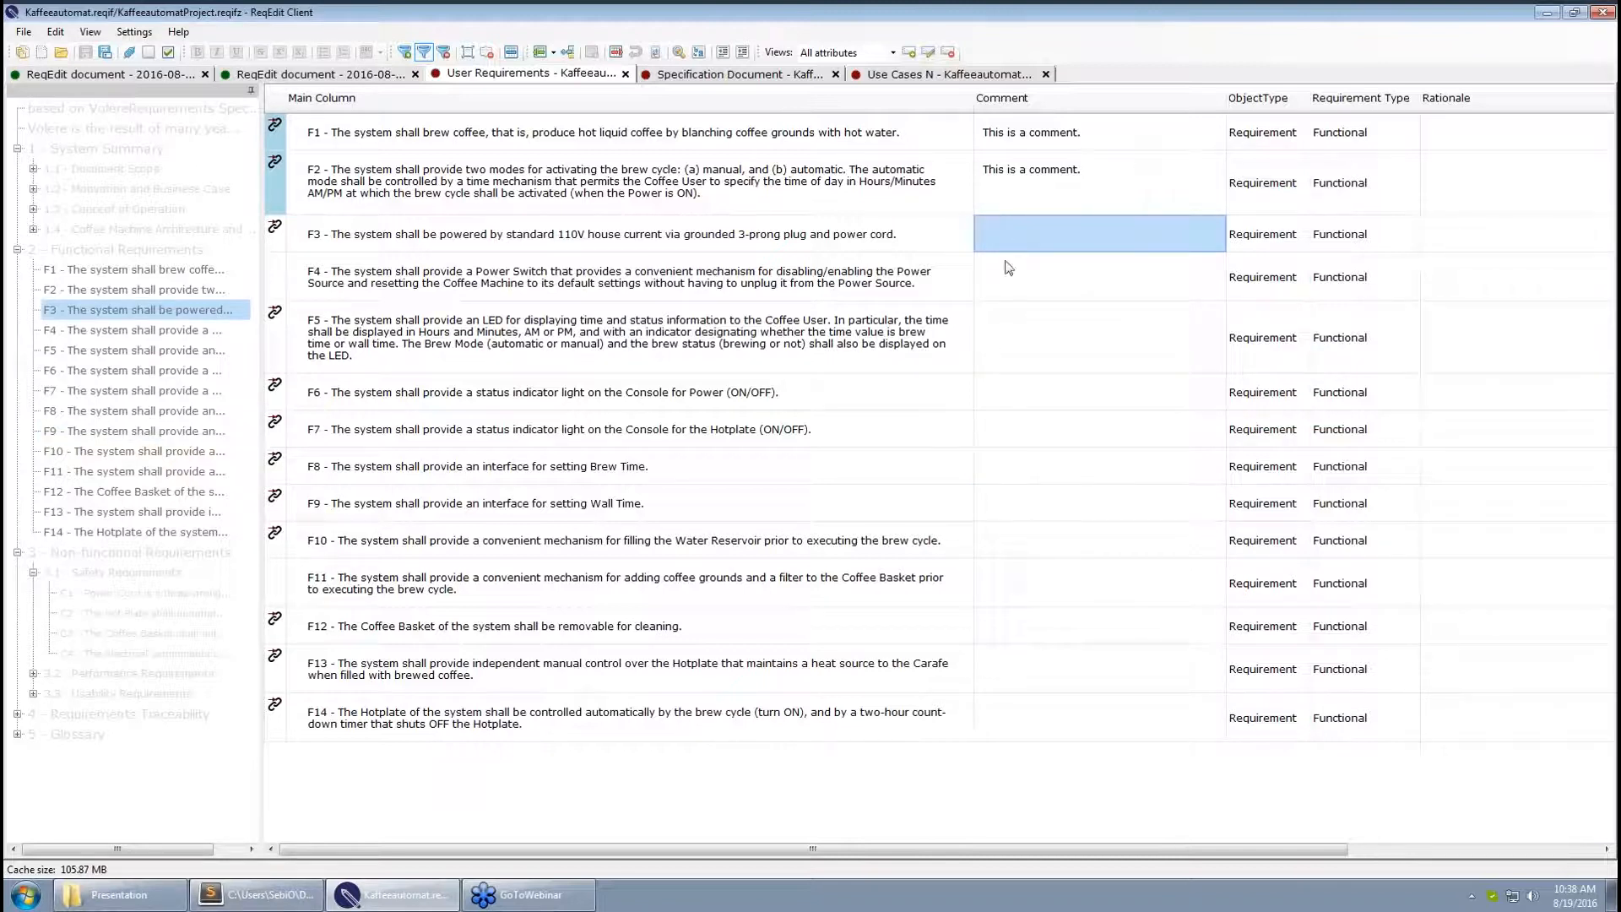
pyautogui.click(1007, 233)
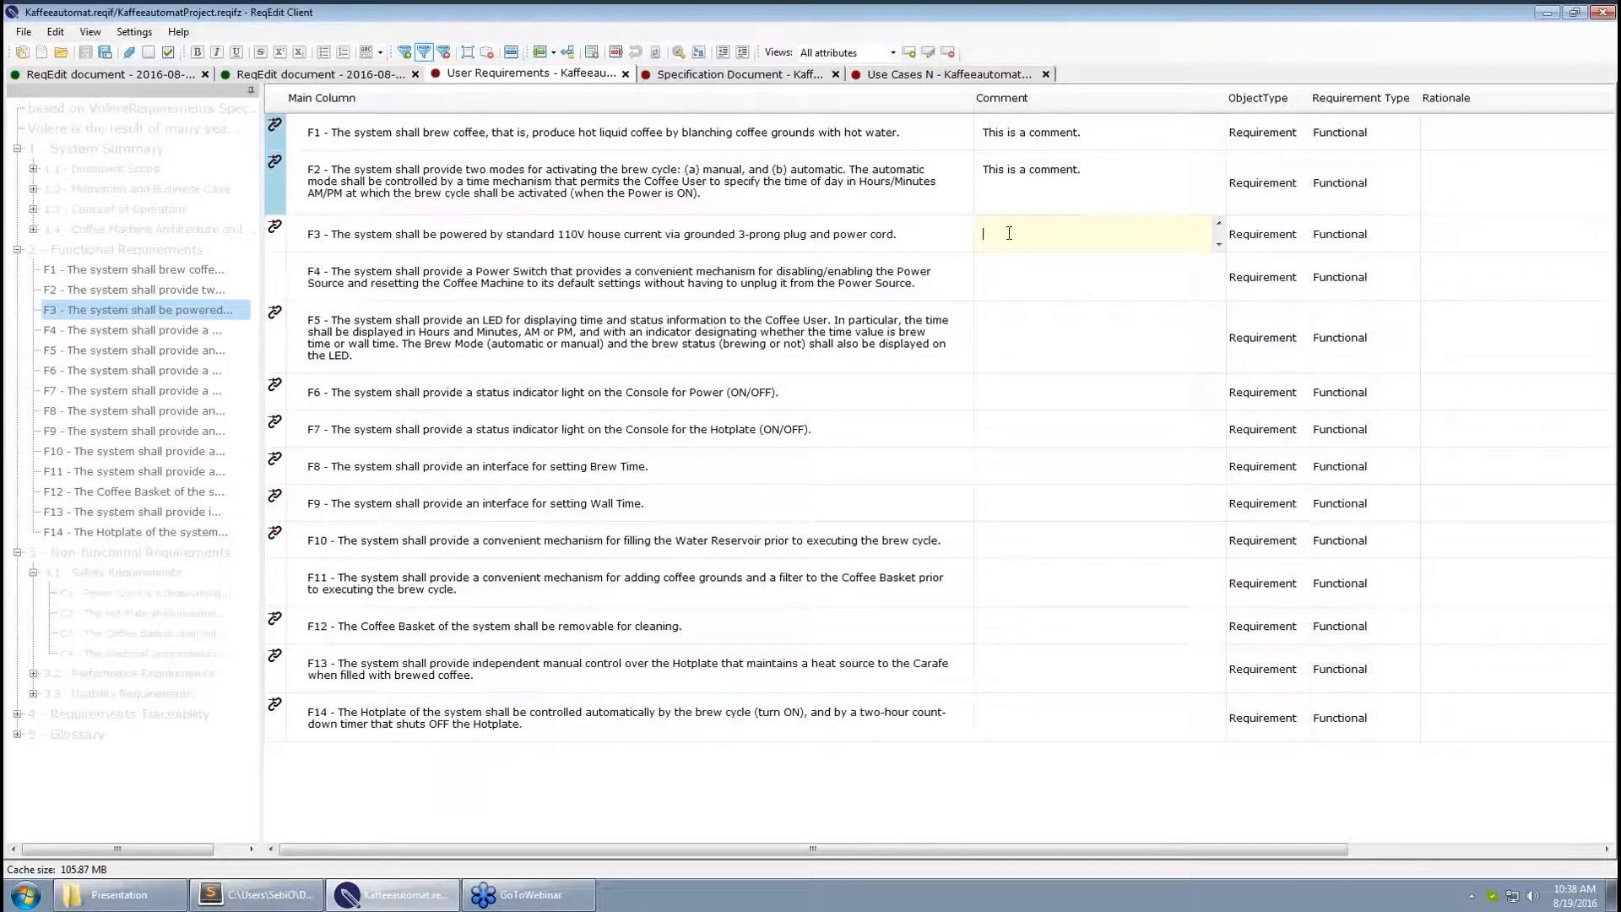
# Paste "This is a comment." into F3's Comment cell and save the project
pyautogui.write('This is a comment.')
pyautogui.click(1023, 284)
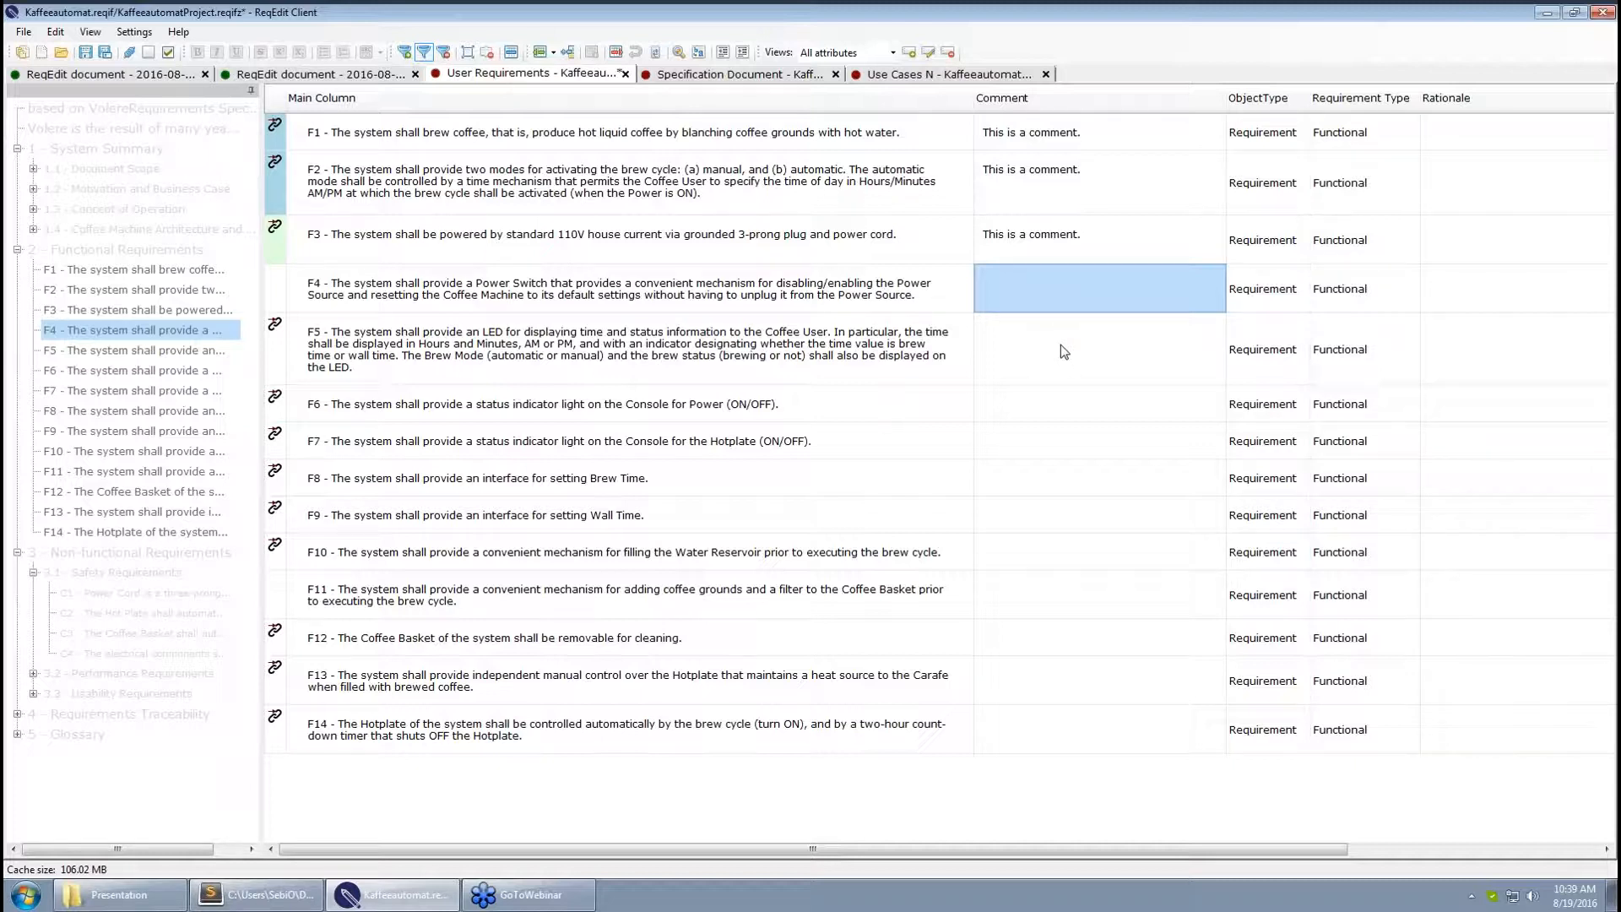
pyautogui.hotkey('ctrl', 's')
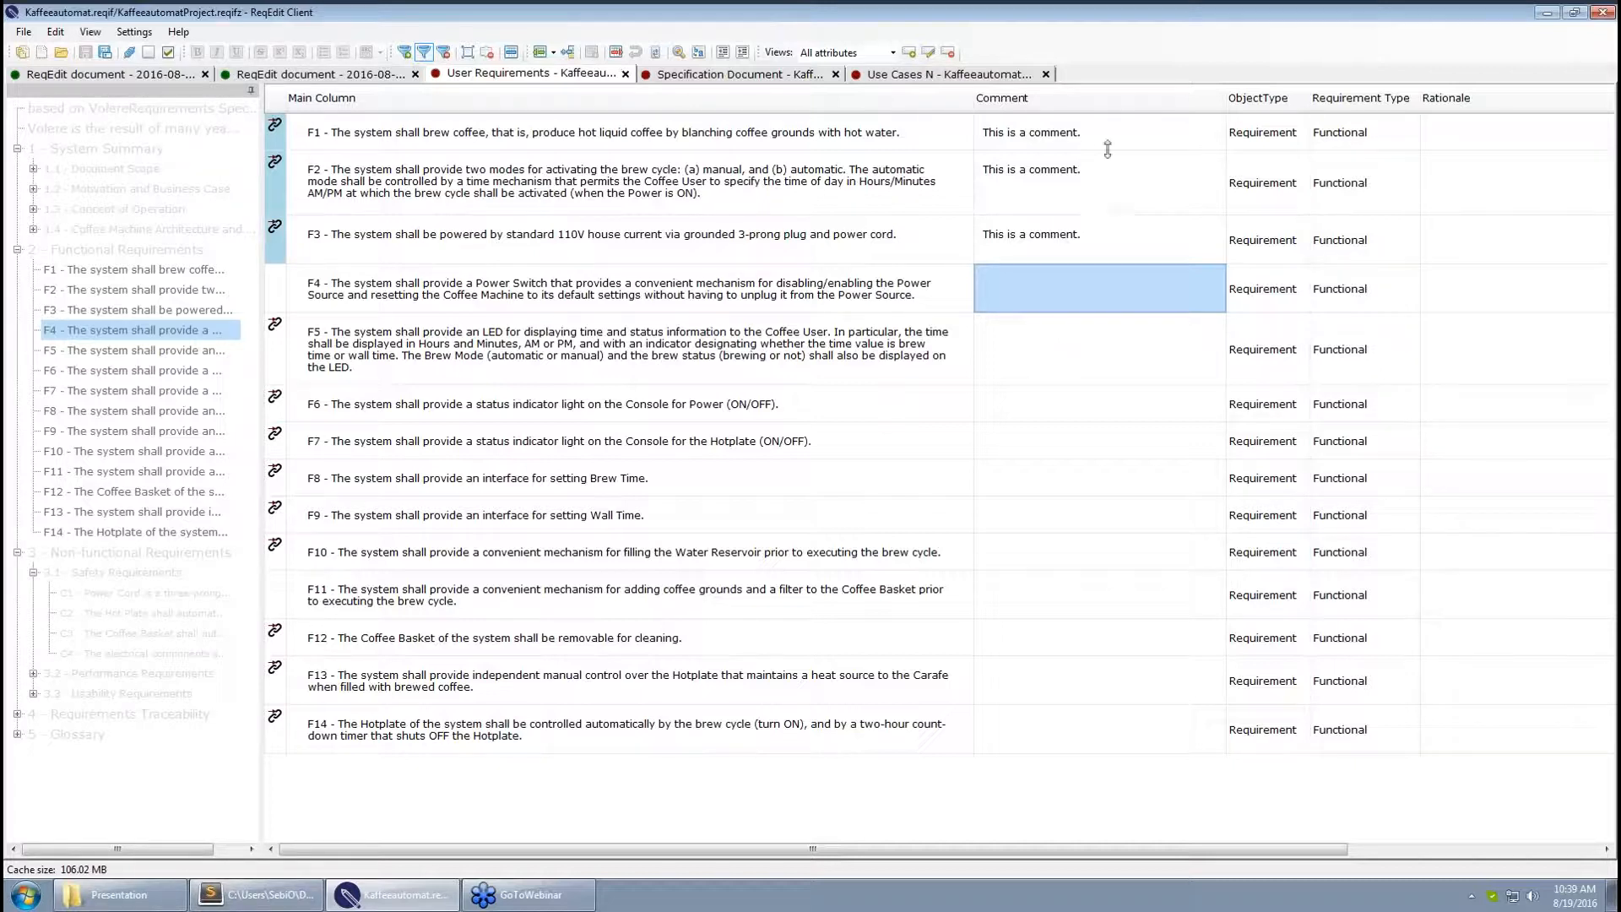
# Mass-update the Comment column to "This is a comment." for all 14 functional rows
pyautogui.rightClick(1087, 98)
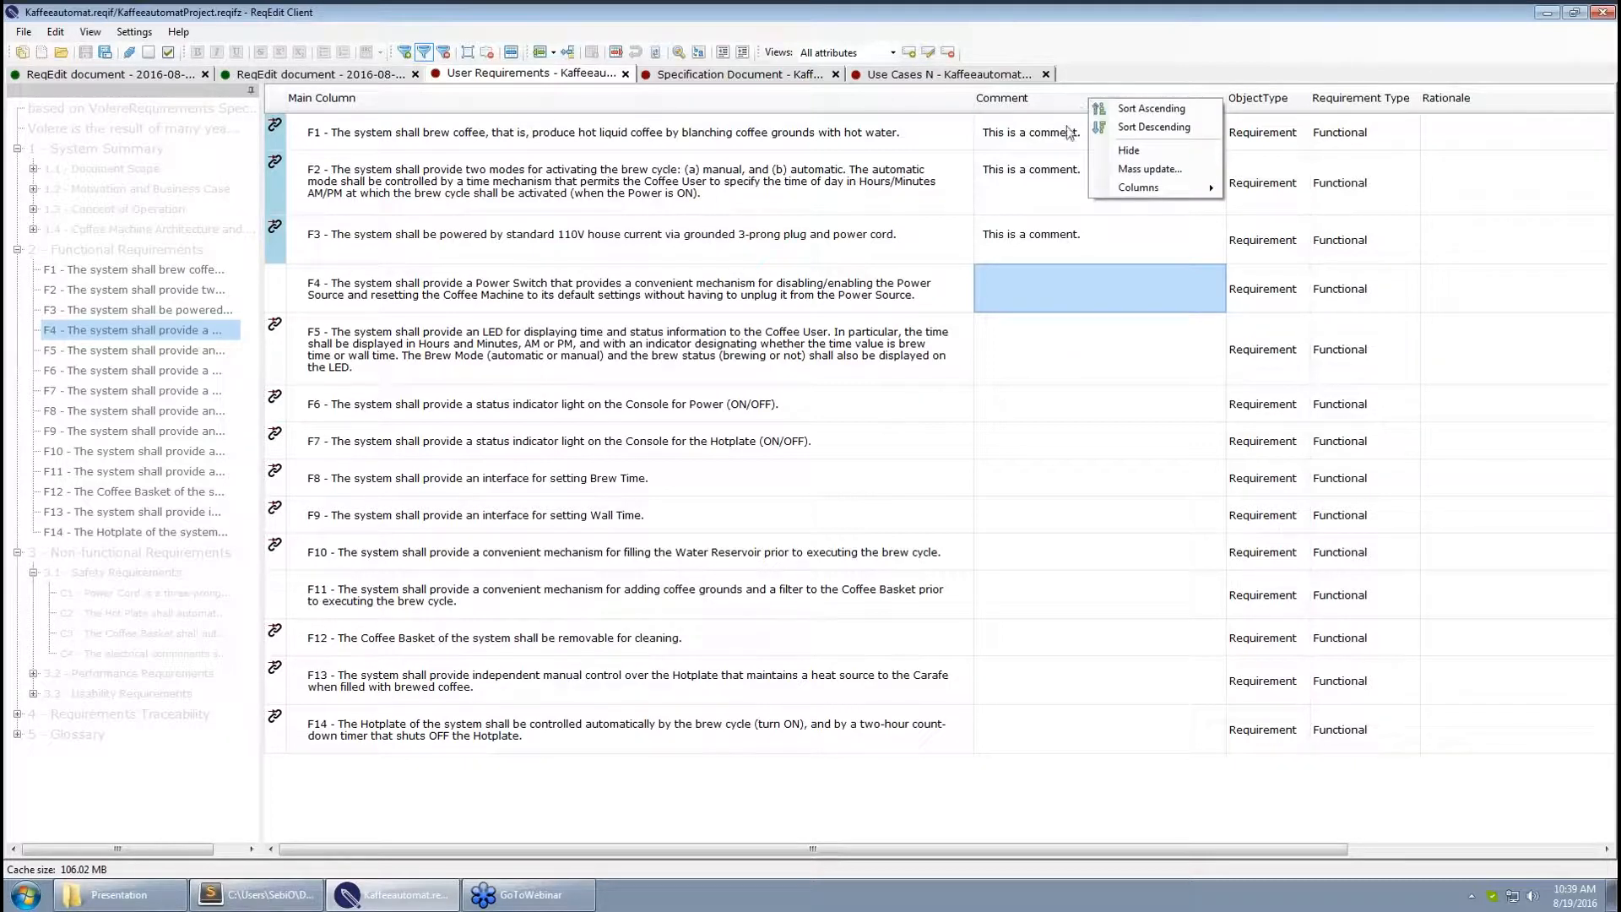
pyautogui.click(1160, 171)
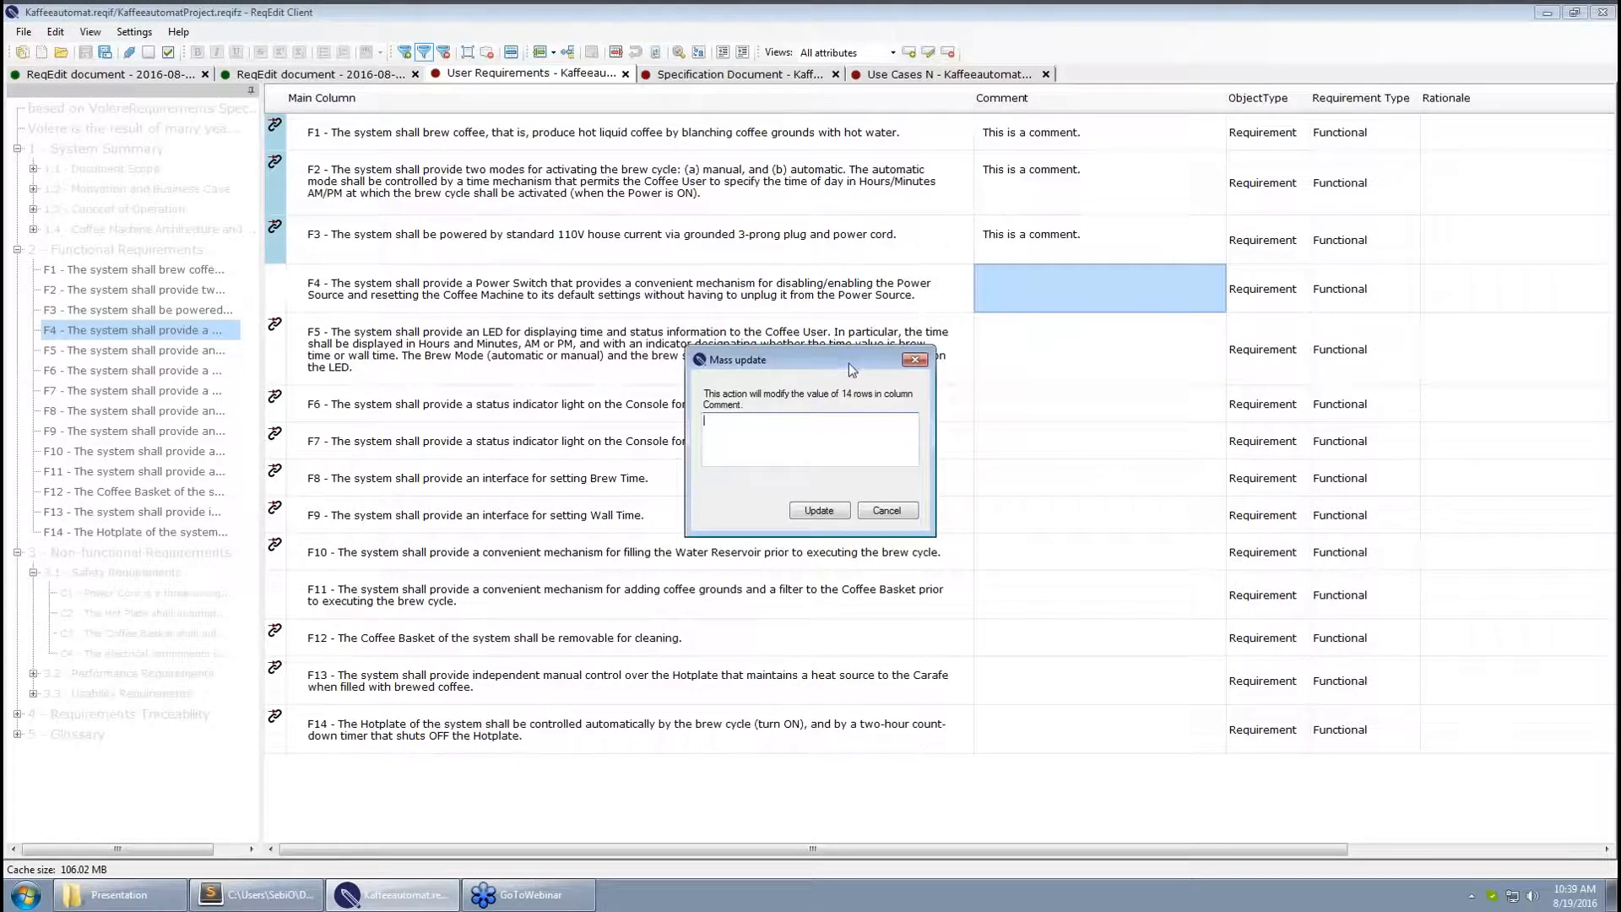
pyautogui.moveTo(850, 343); pyautogui.dragTo(850, 340)
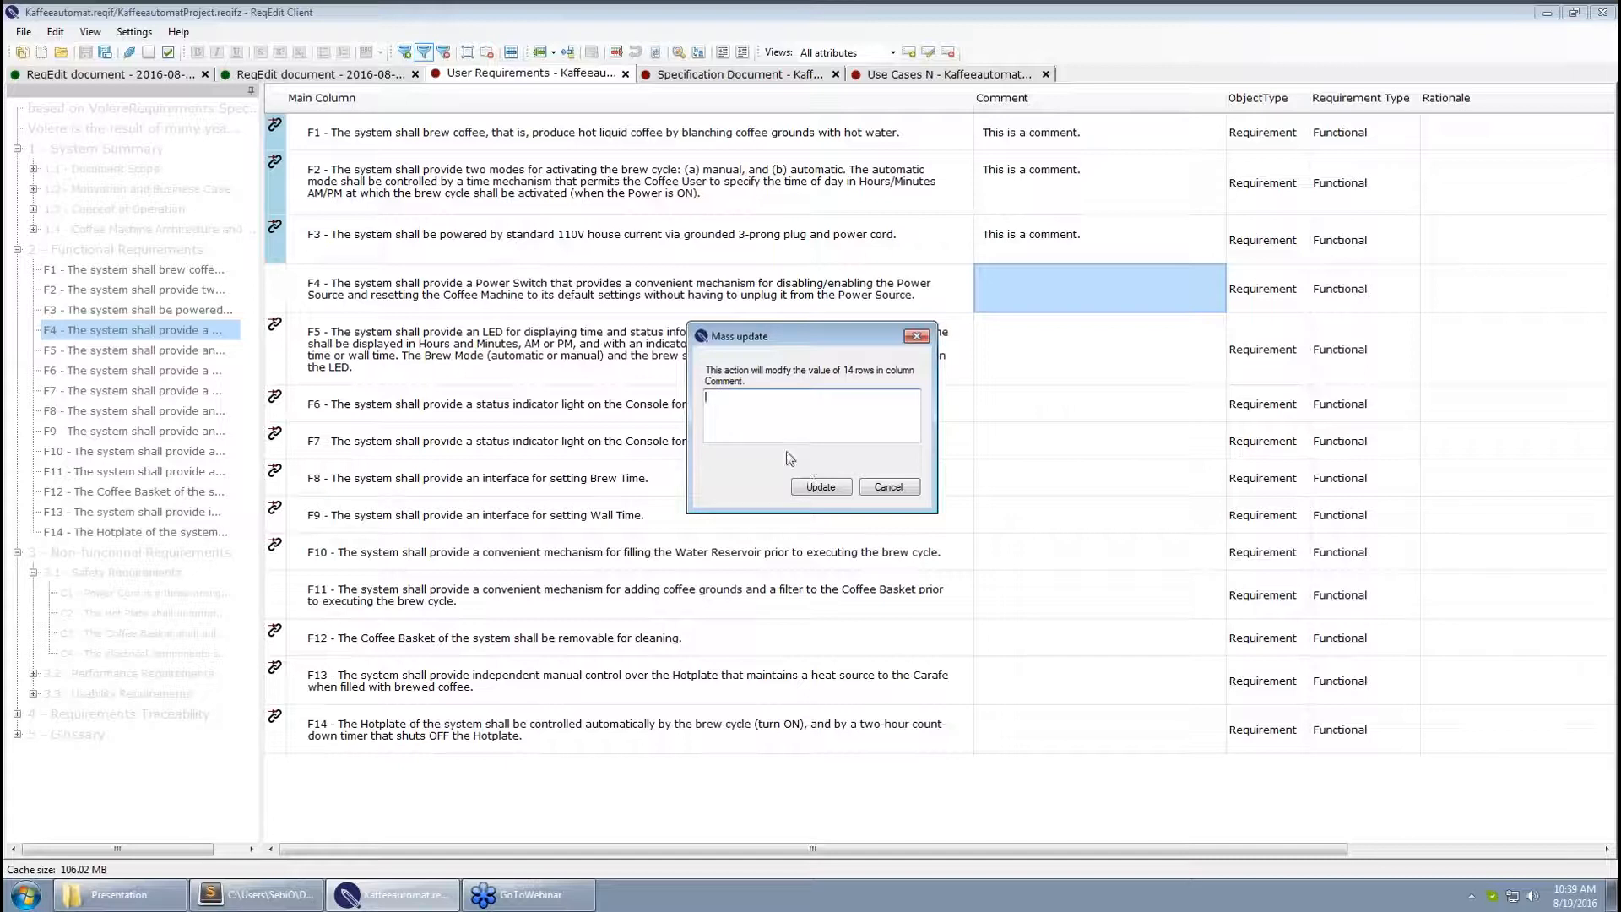
pyautogui.write('This is a comment.')
pyautogui.click(808, 487)
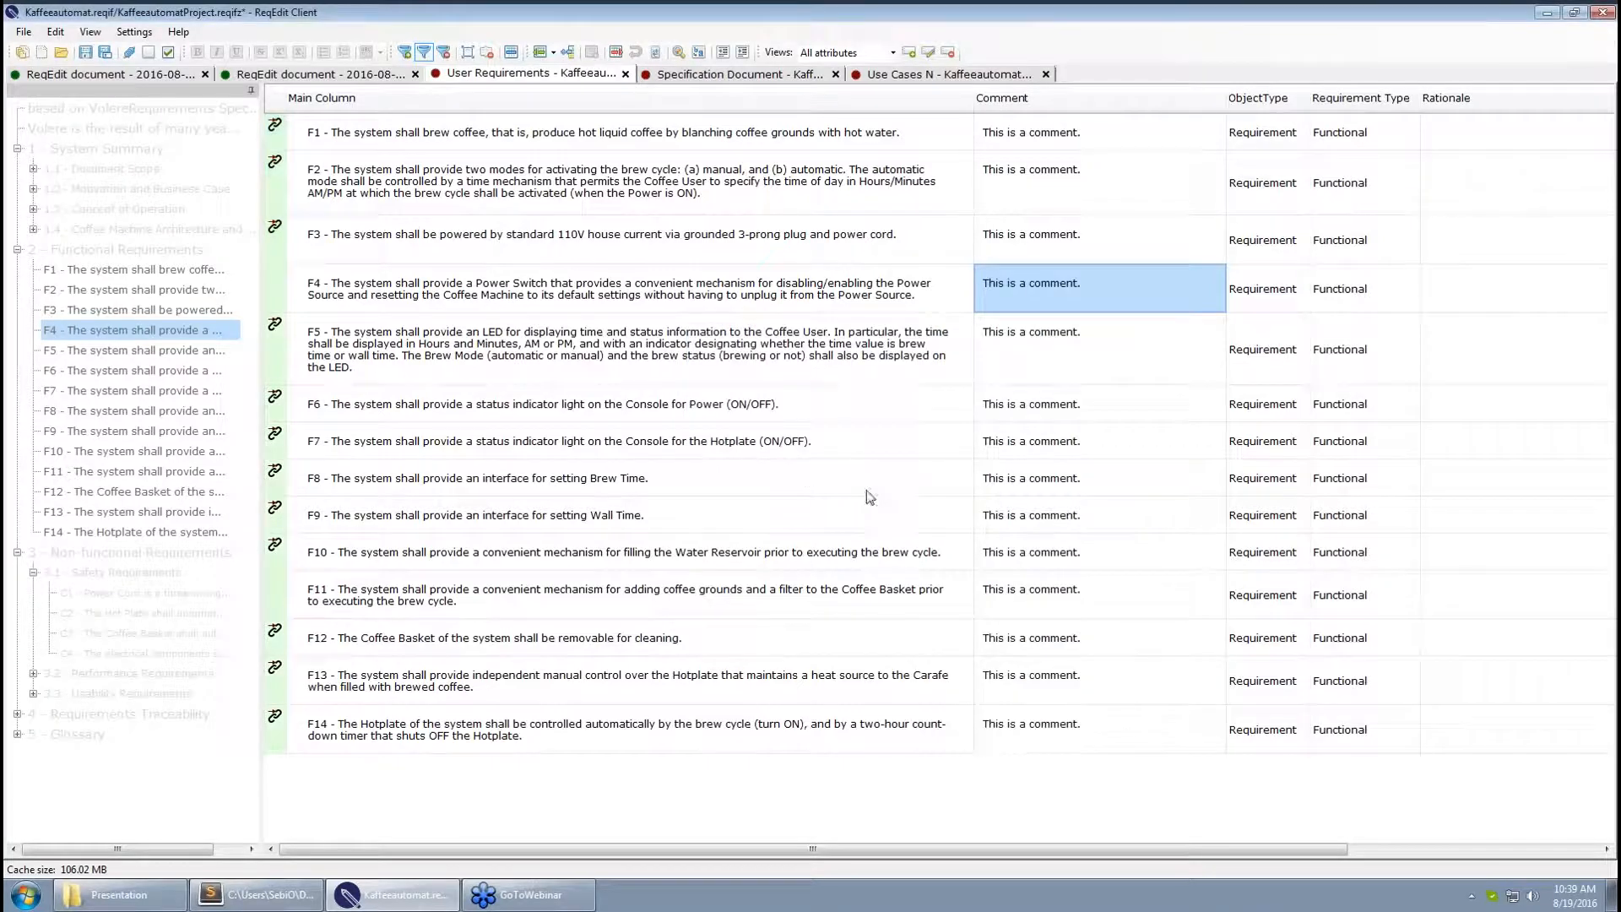
# Spot-check the F6, F2 and F5 comments and save the project
pyautogui.click(1071, 407)
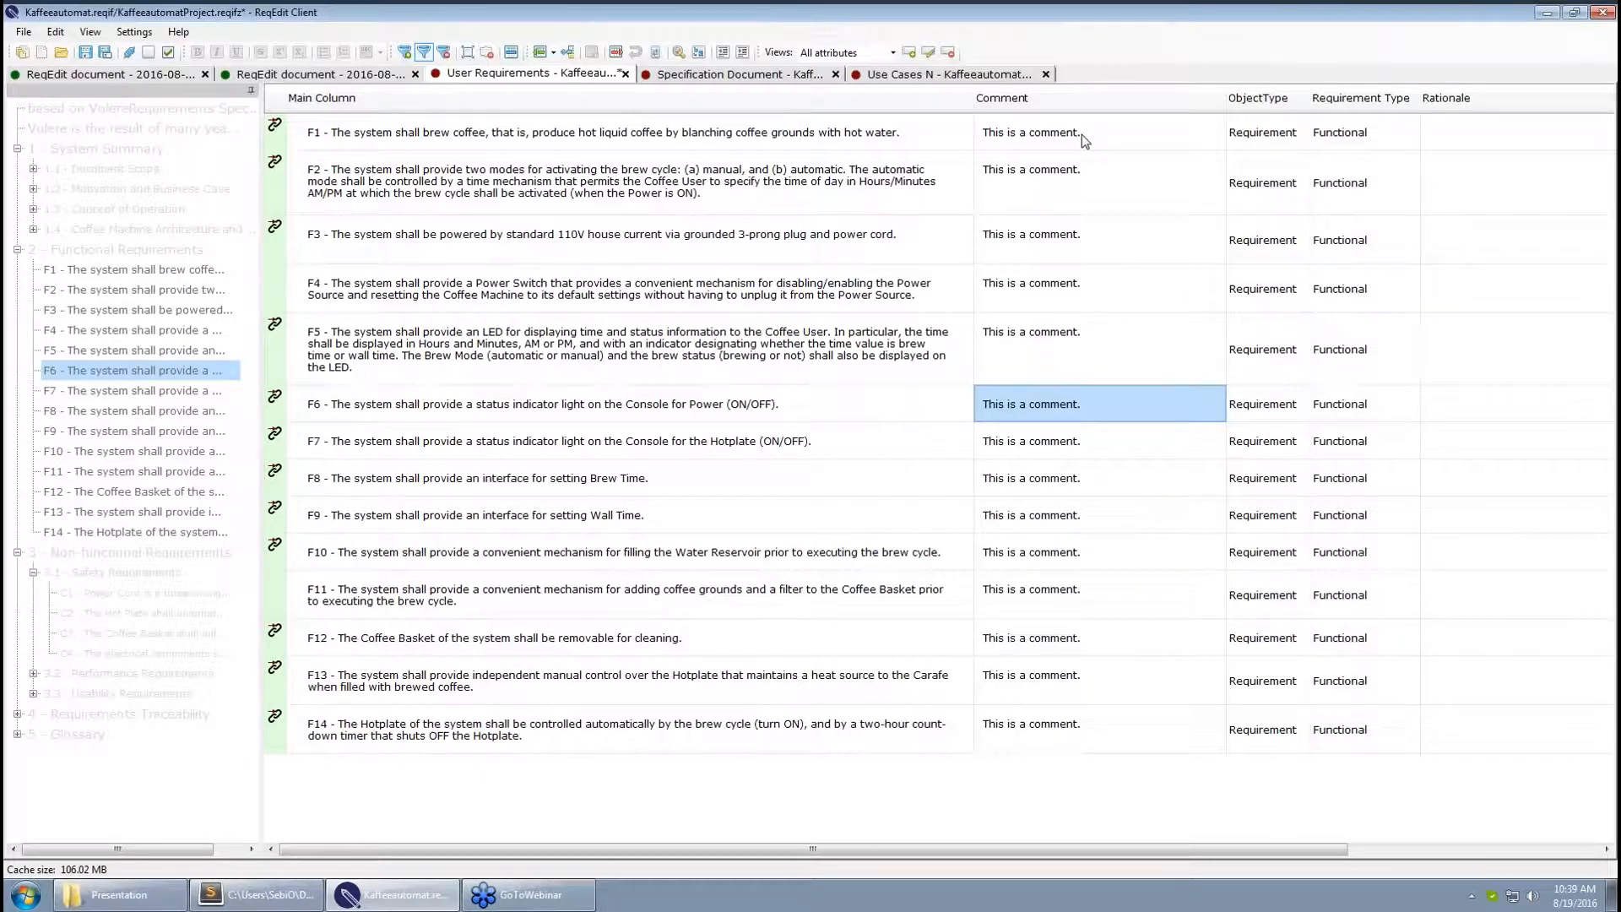
pyautogui.click(1076, 172)
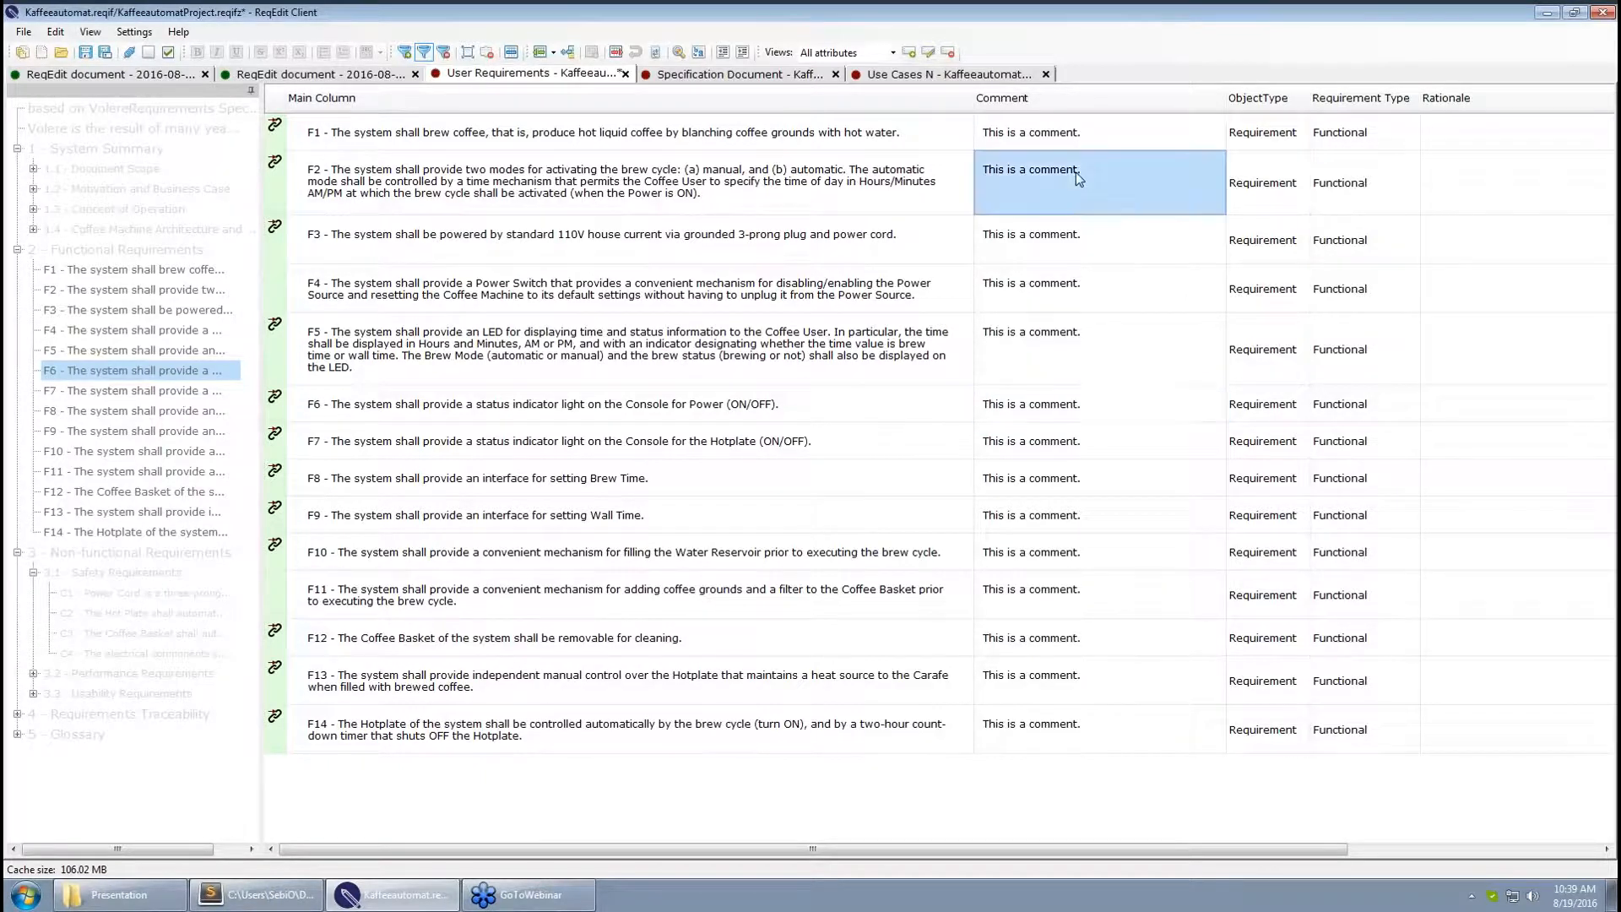
pyautogui.hotkey('ctrl', 's')
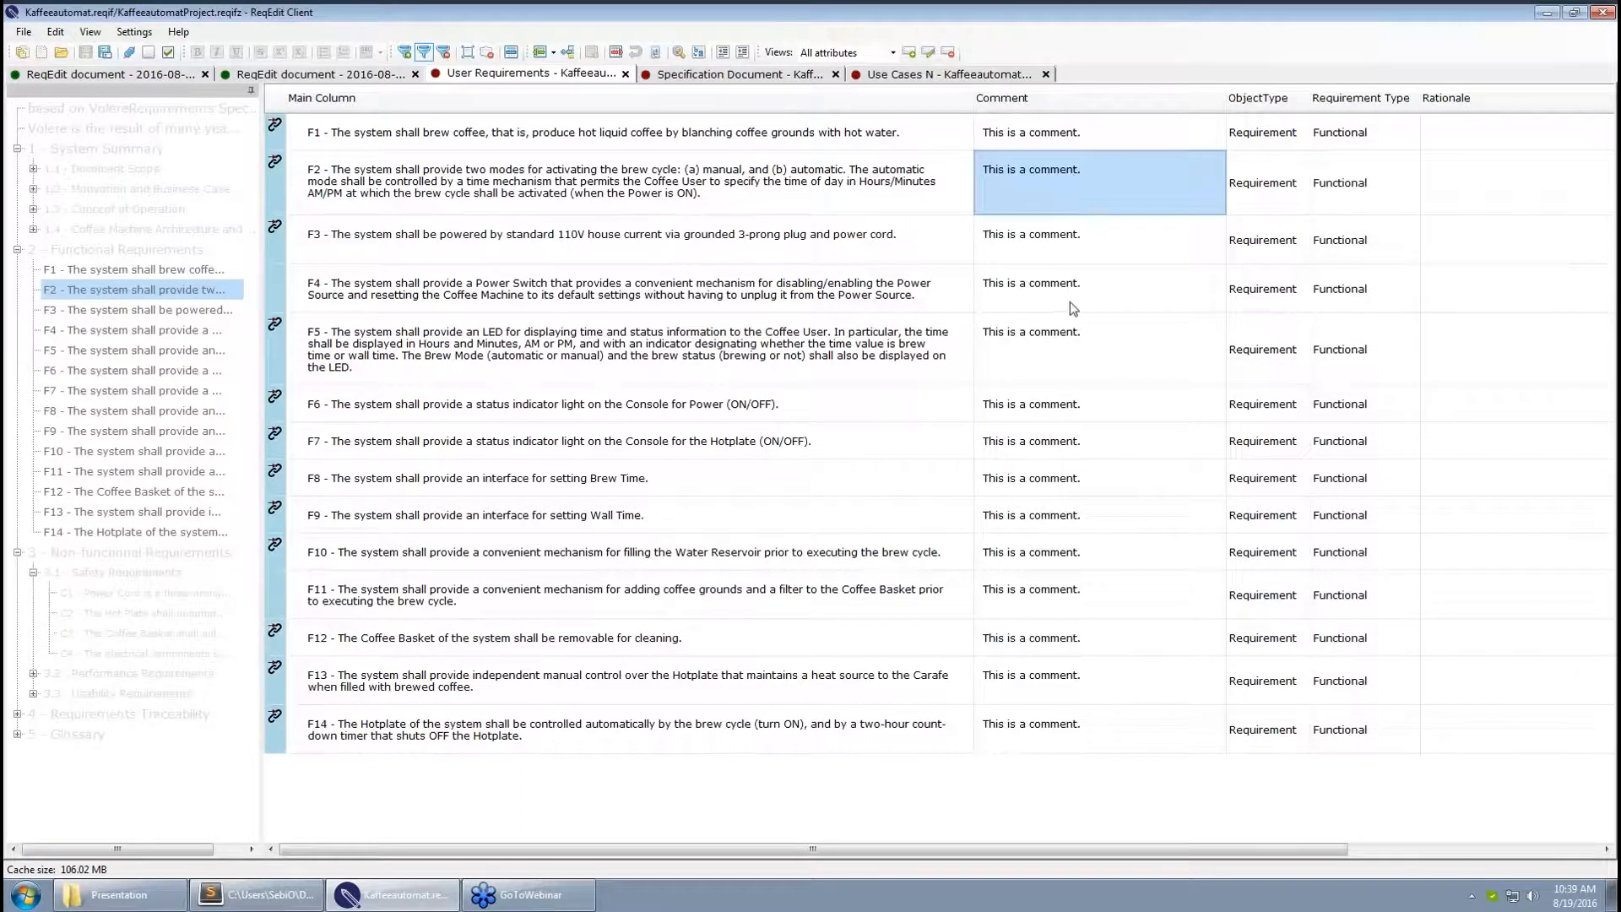
pyautogui.click(1072, 333)
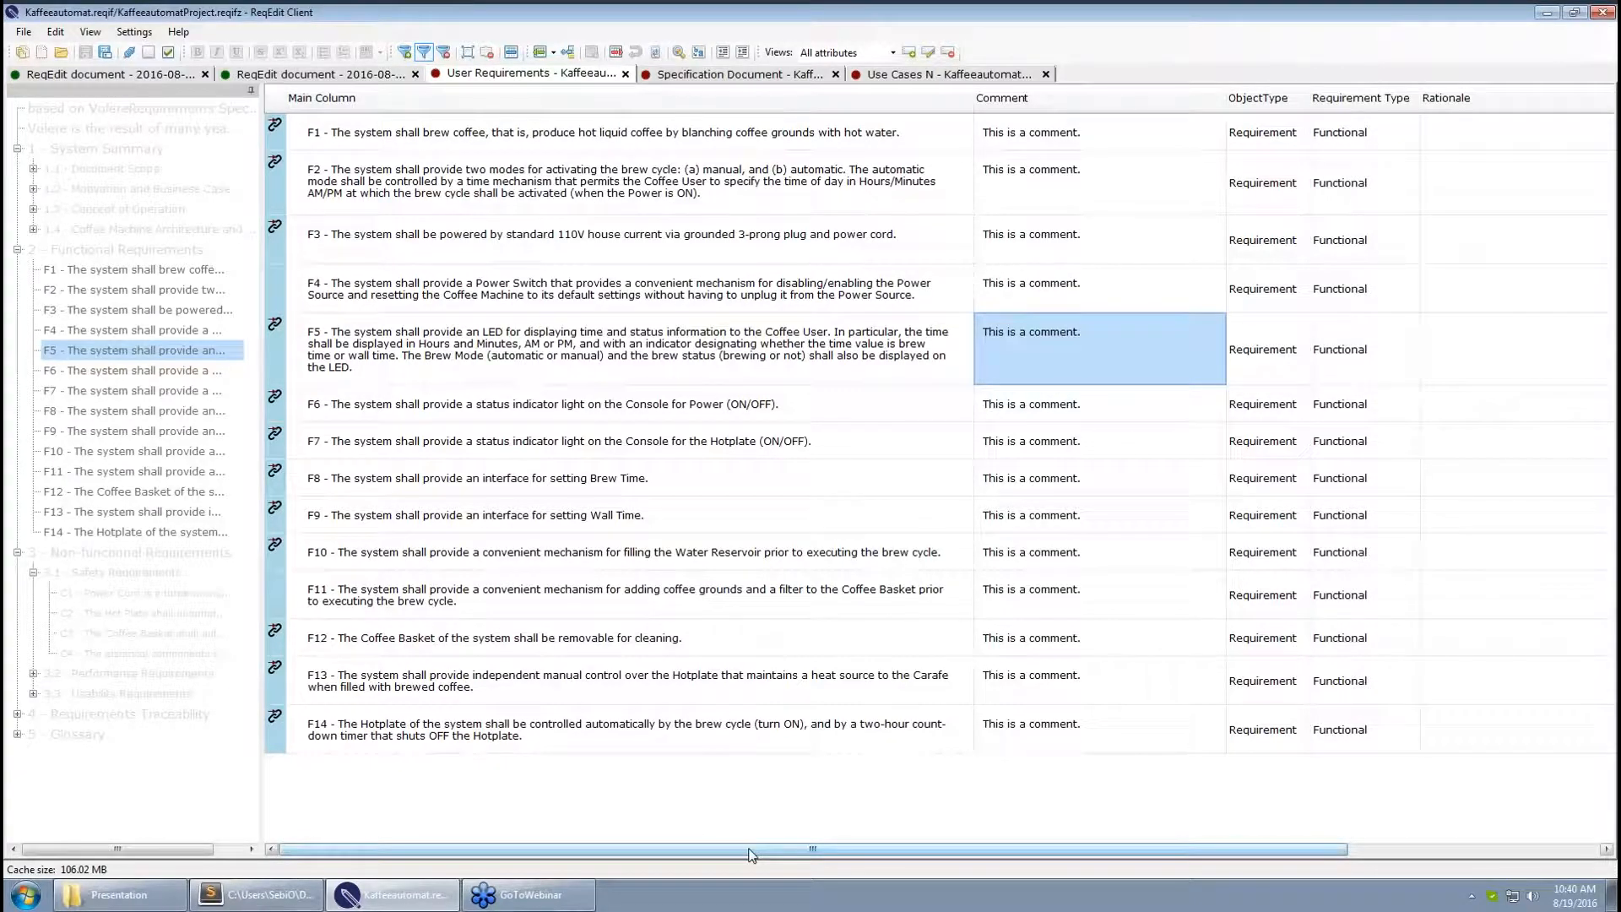
# Hide the Rationale and Fit Criterion columns so only Main Column, Comment, ObjectType and Requirement Type remain
pyautogui.moveTo(750, 850); pyautogui.dragTo(1000, 849)
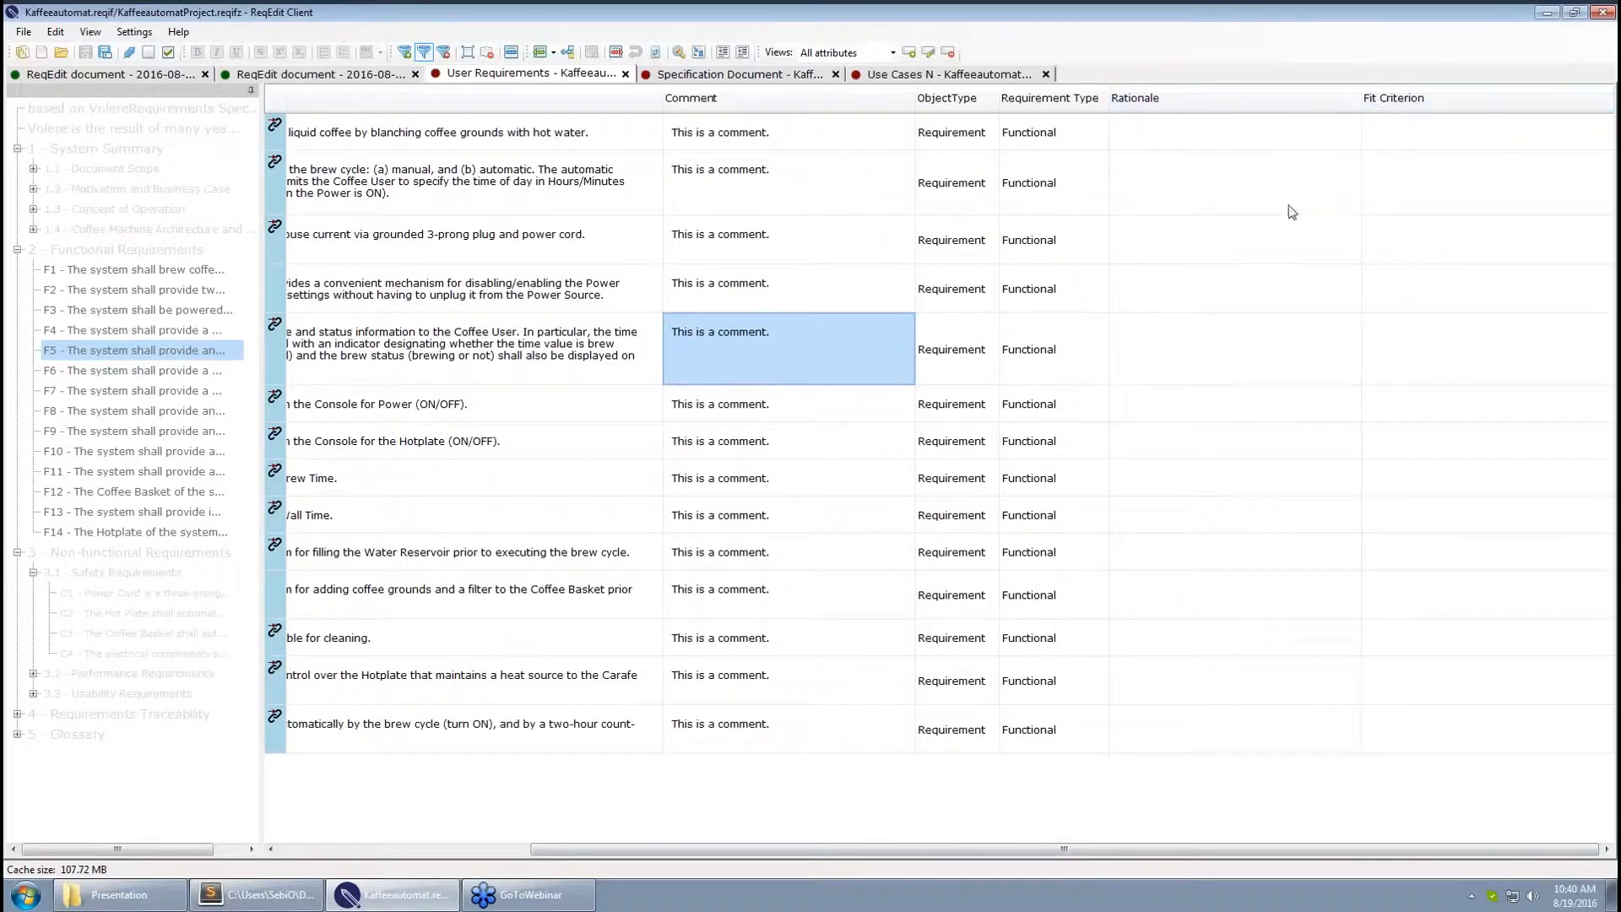
pyautogui.rightClick(1239, 100)
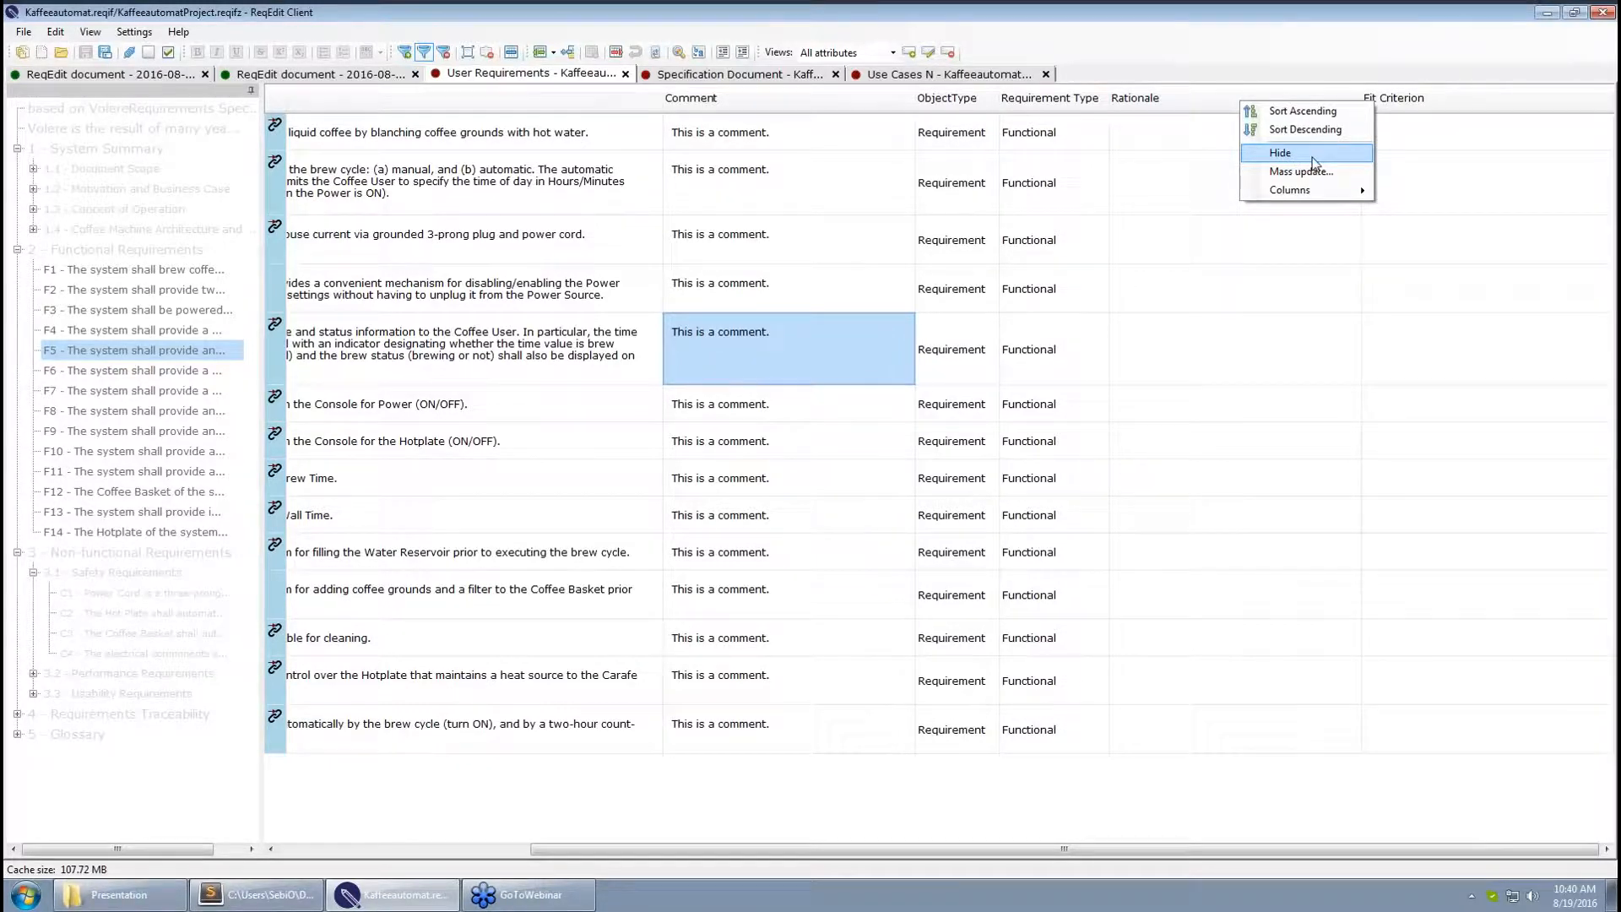
pyautogui.click(1314, 162)
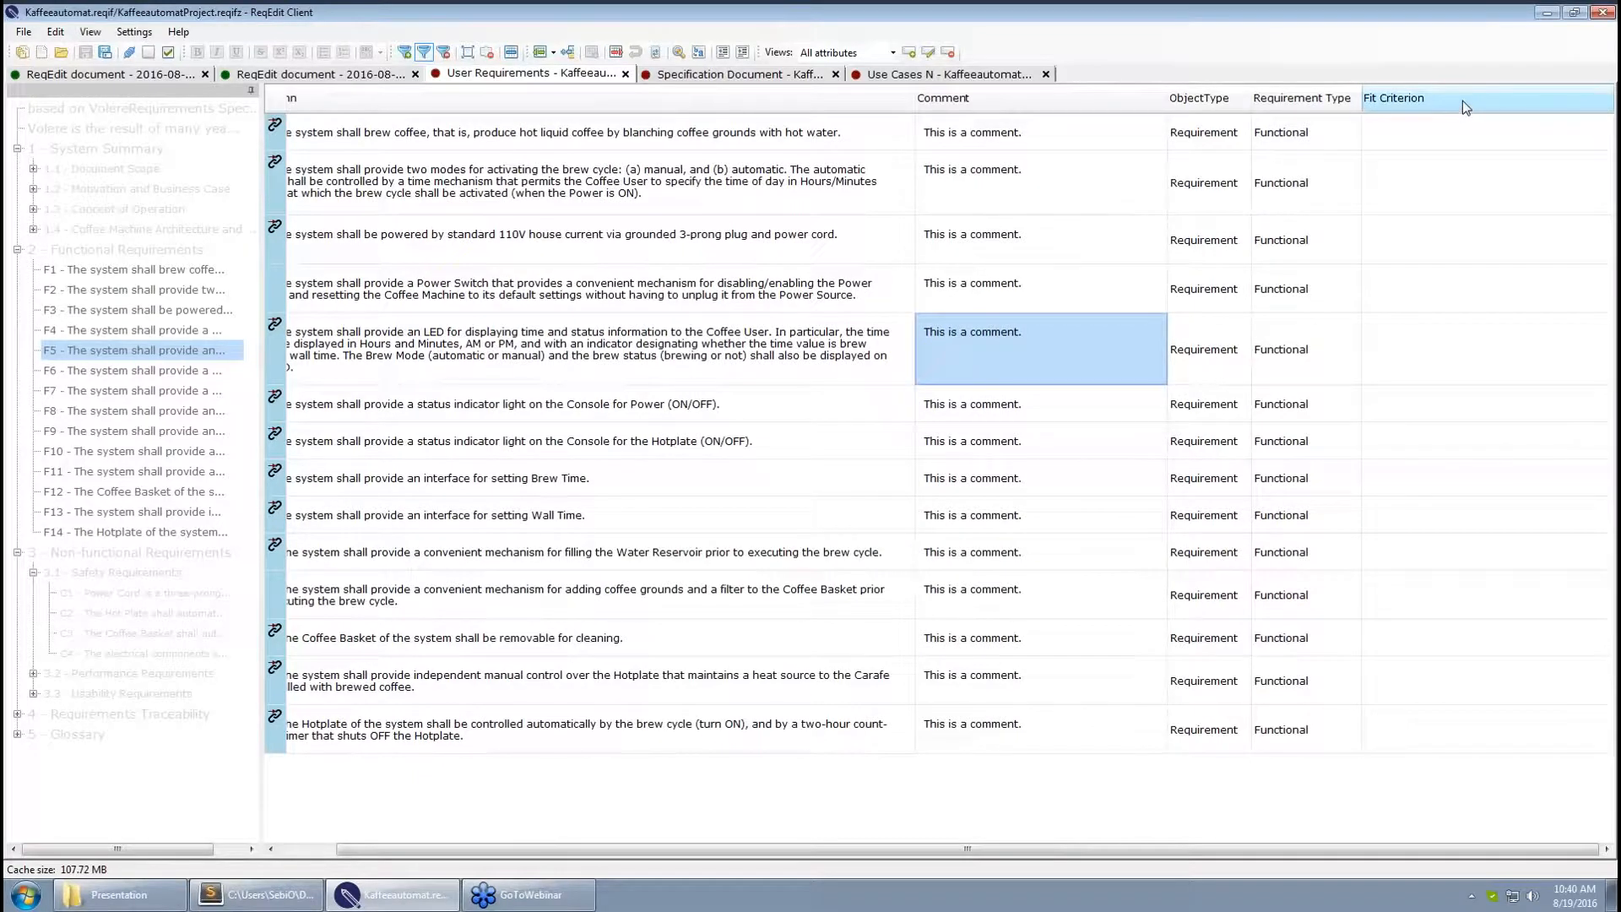
pyautogui.rightClick(1462, 99)
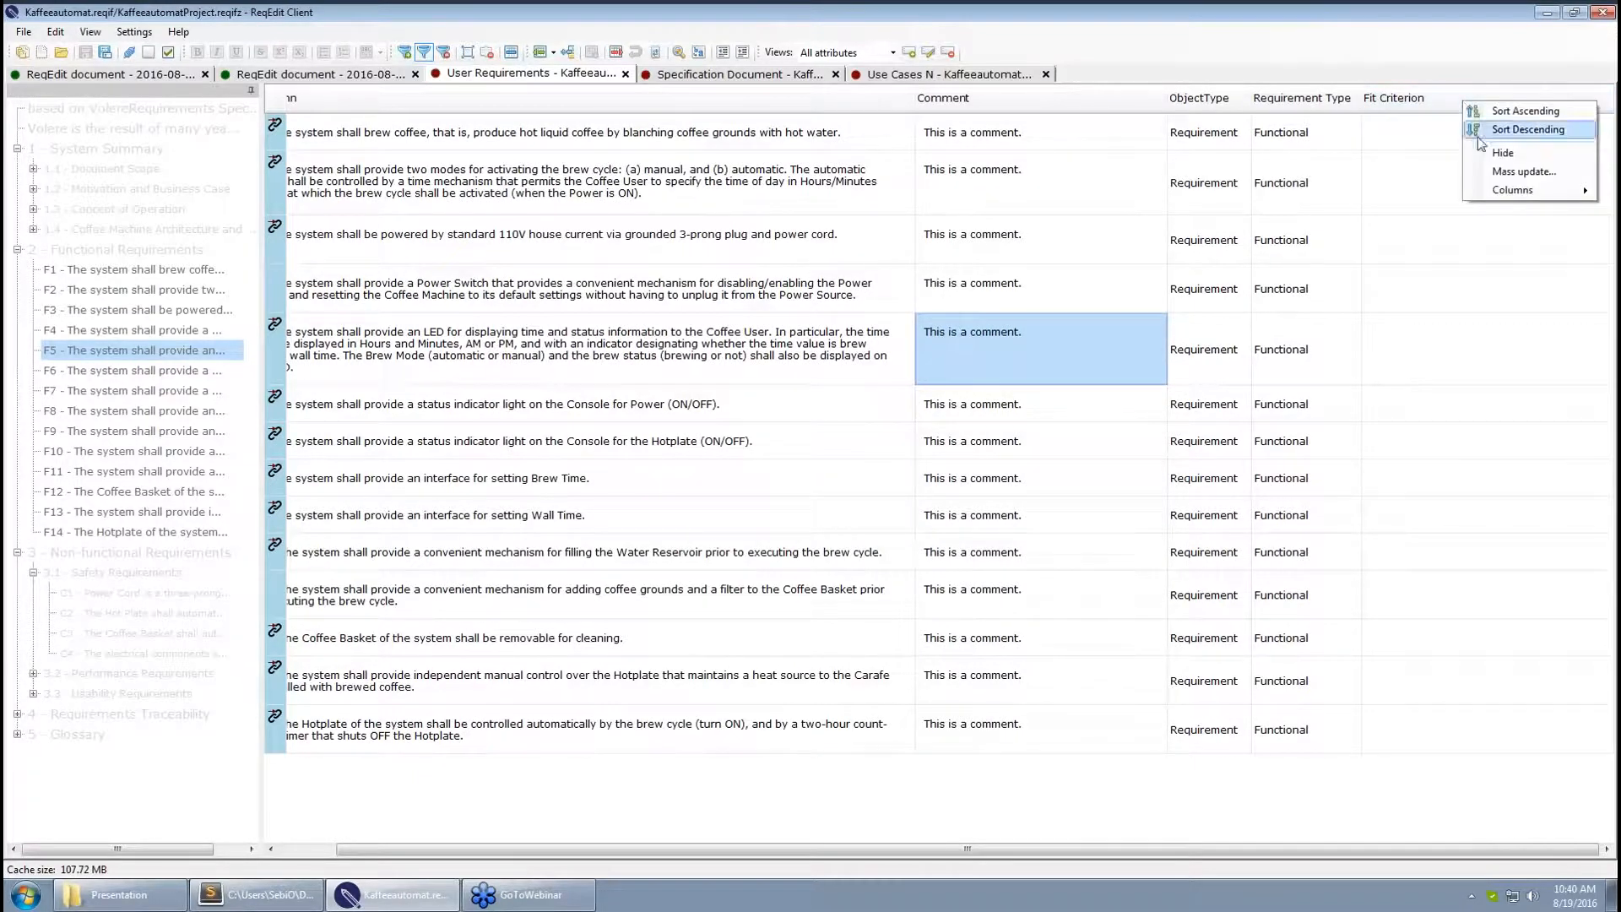
pyautogui.click(1502, 153)
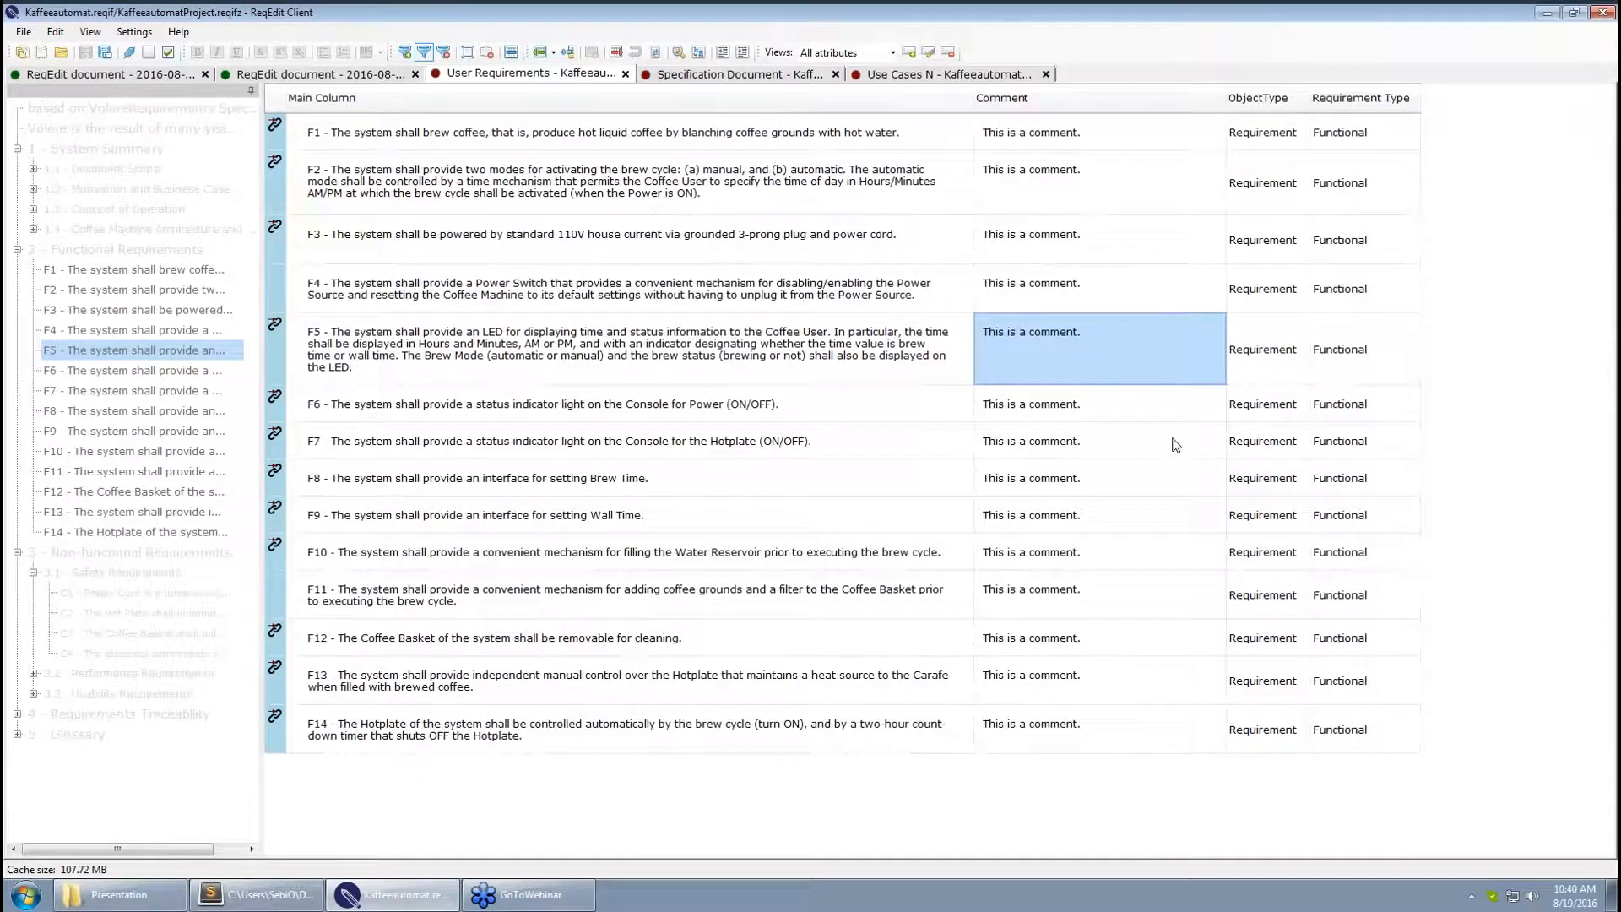
pyautogui.click(1125, 449)
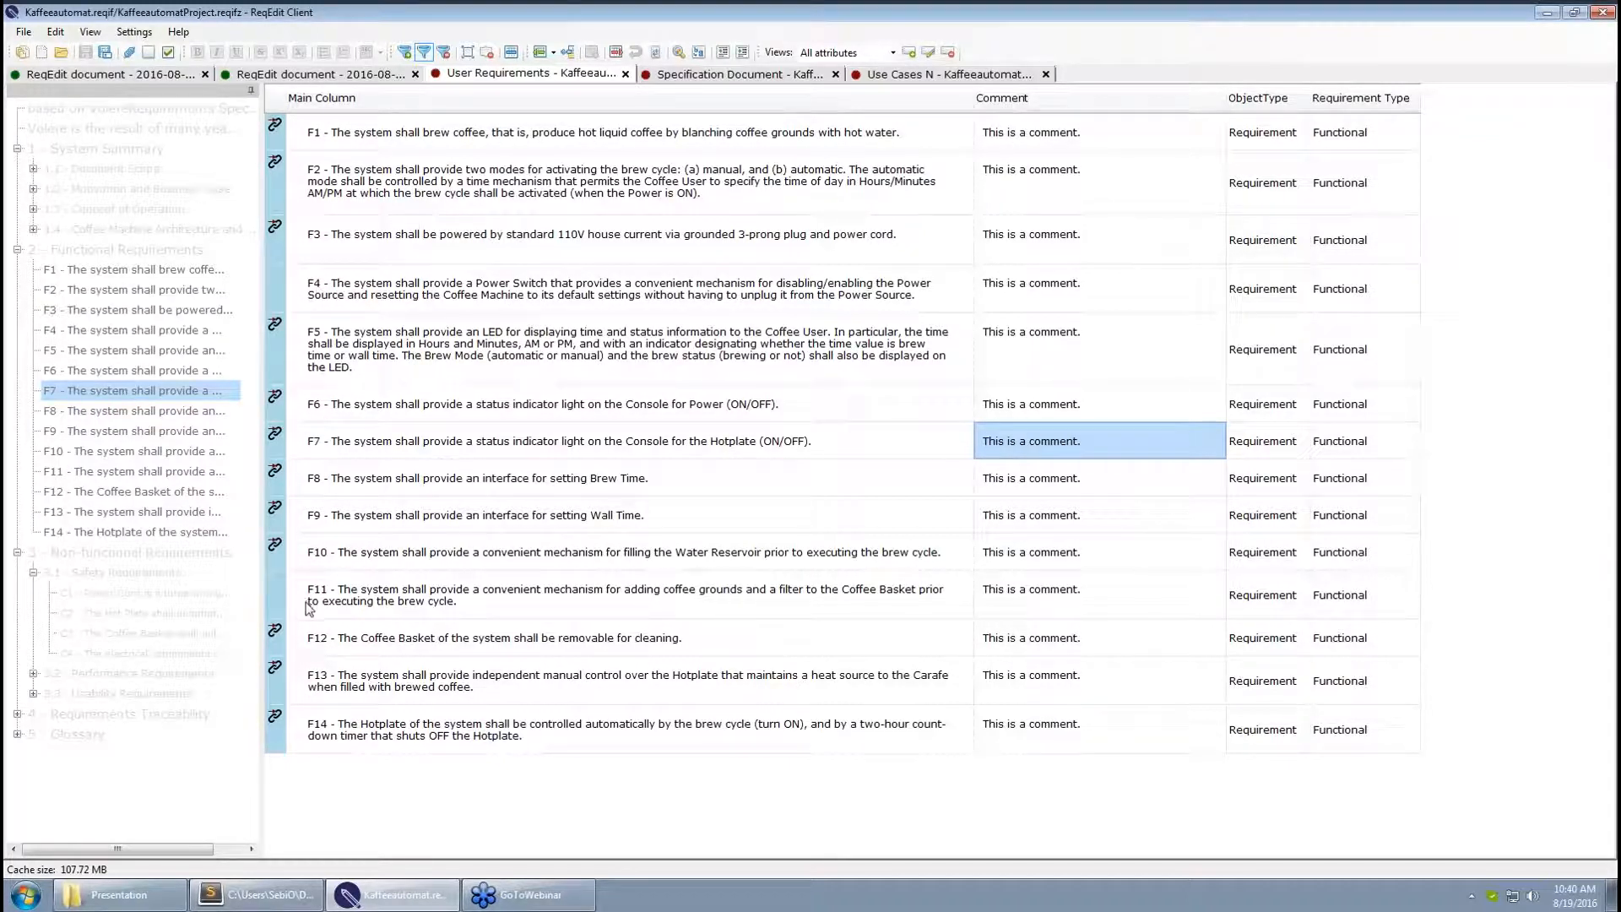
# Sort Main Column descending so F9 comes first, then check requirements F5, F6 and F7
pyautogui.click(469, 109)
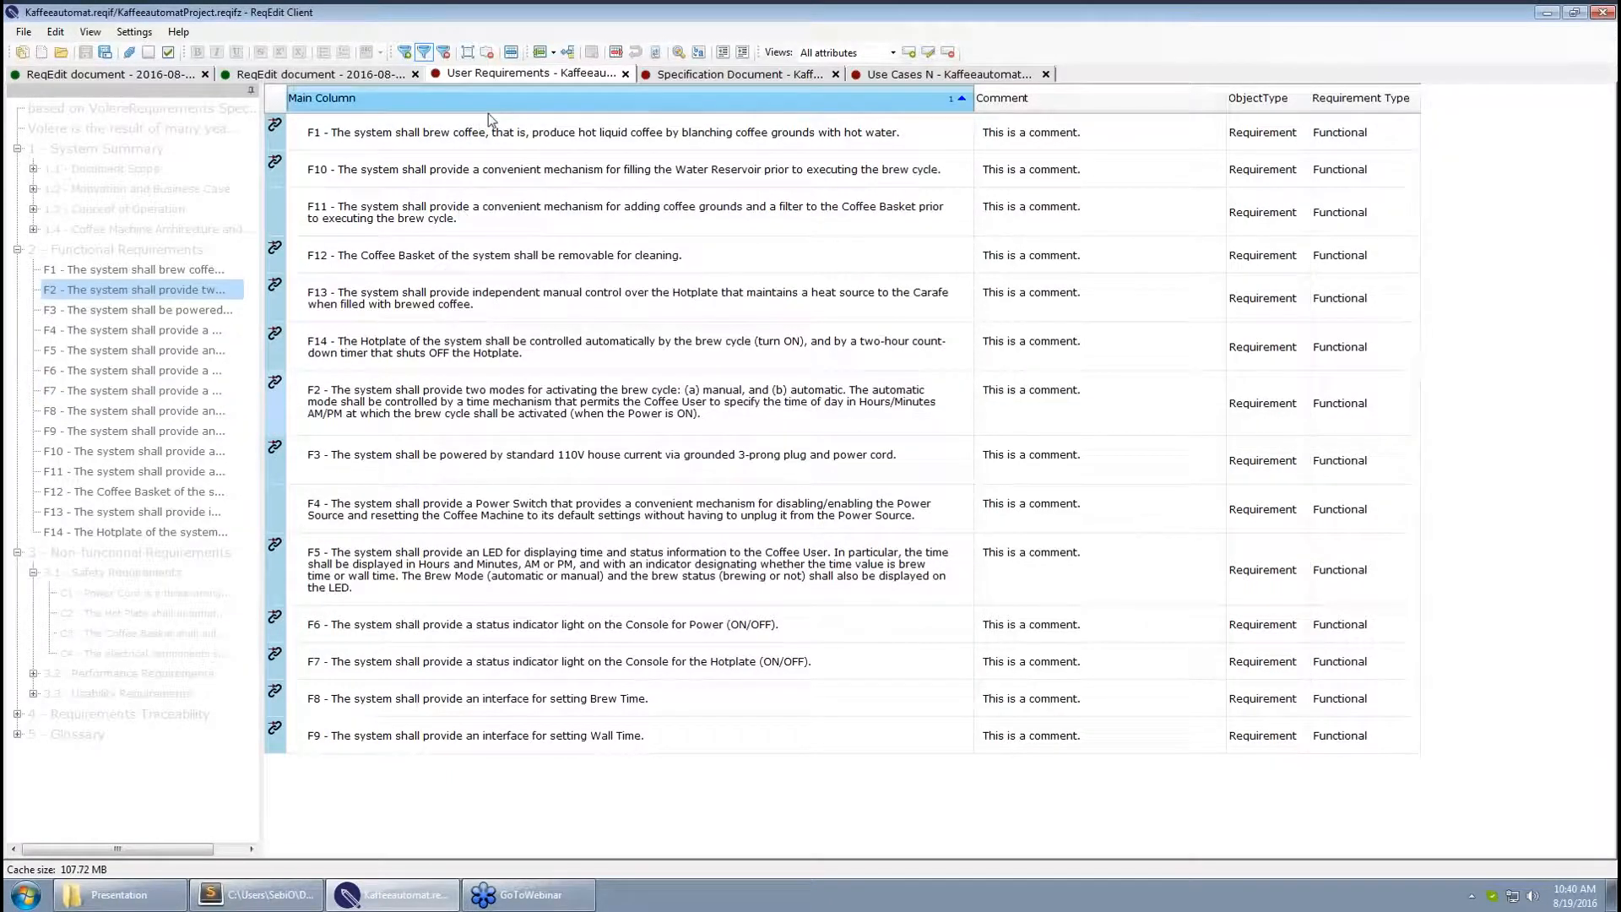
pyautogui.click(488, 110)
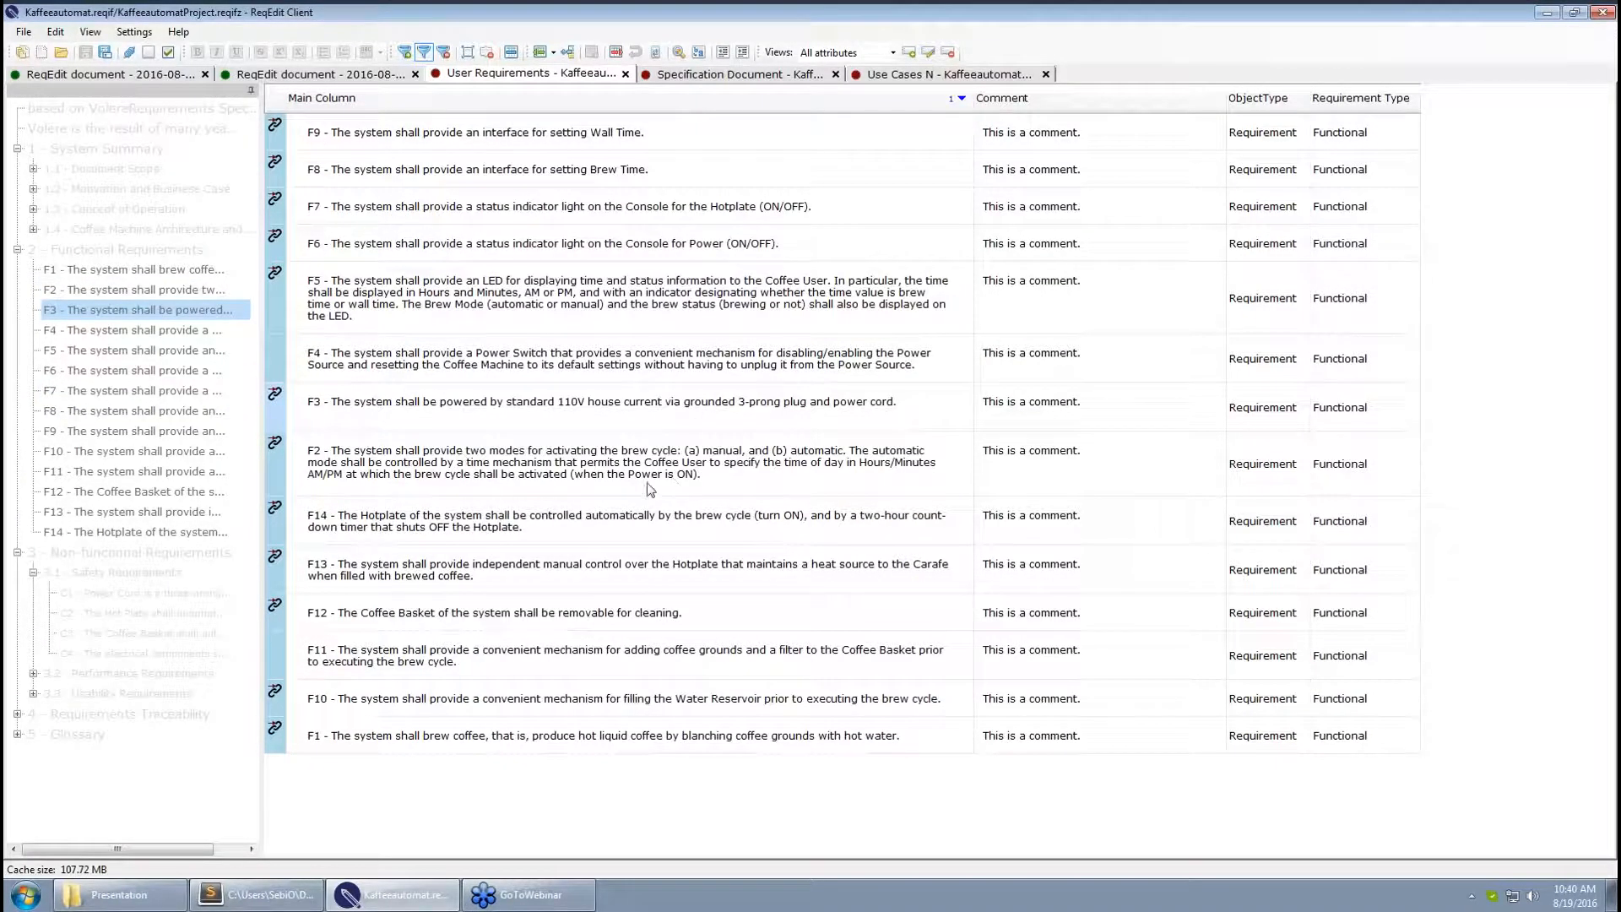
pyautogui.click(766, 300)
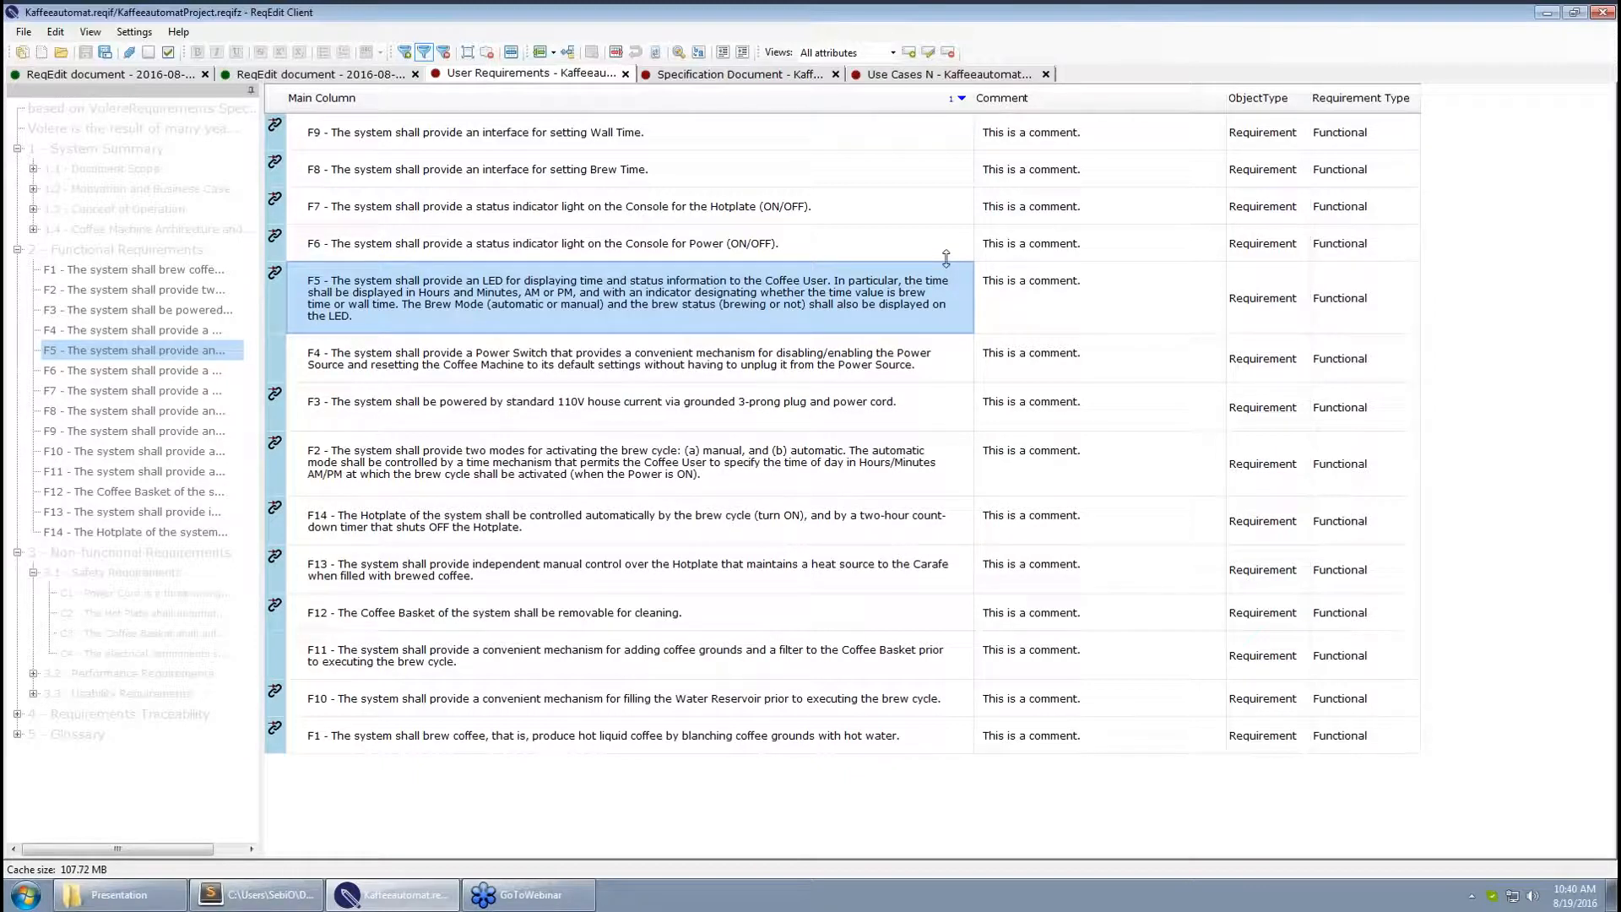
pyautogui.click(907, 247)
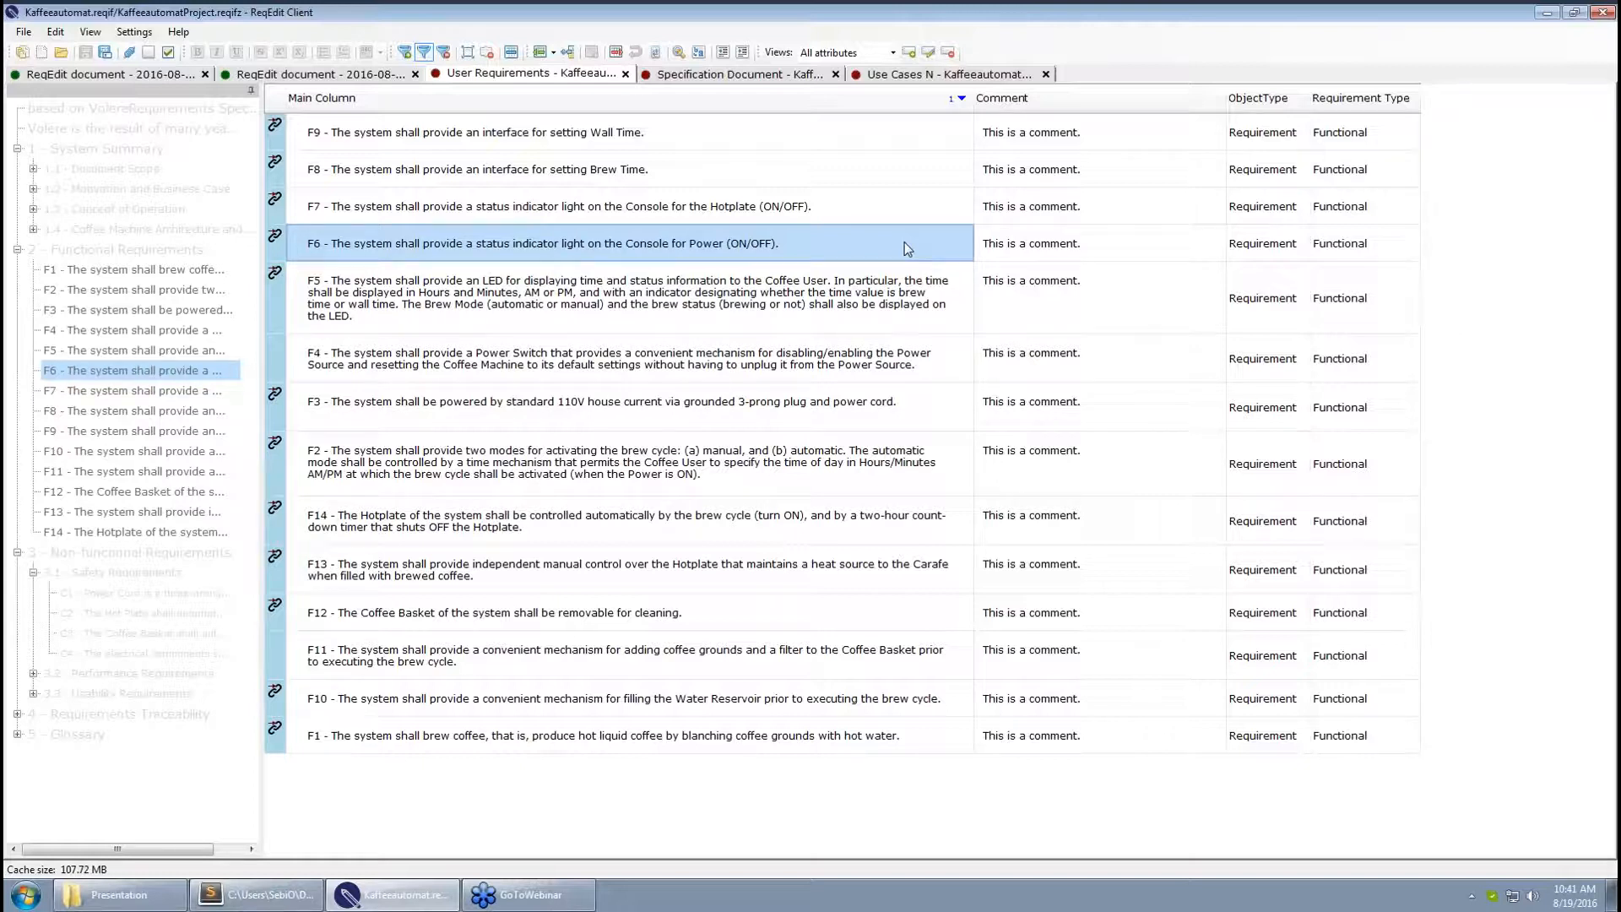
pyautogui.click(854, 212)
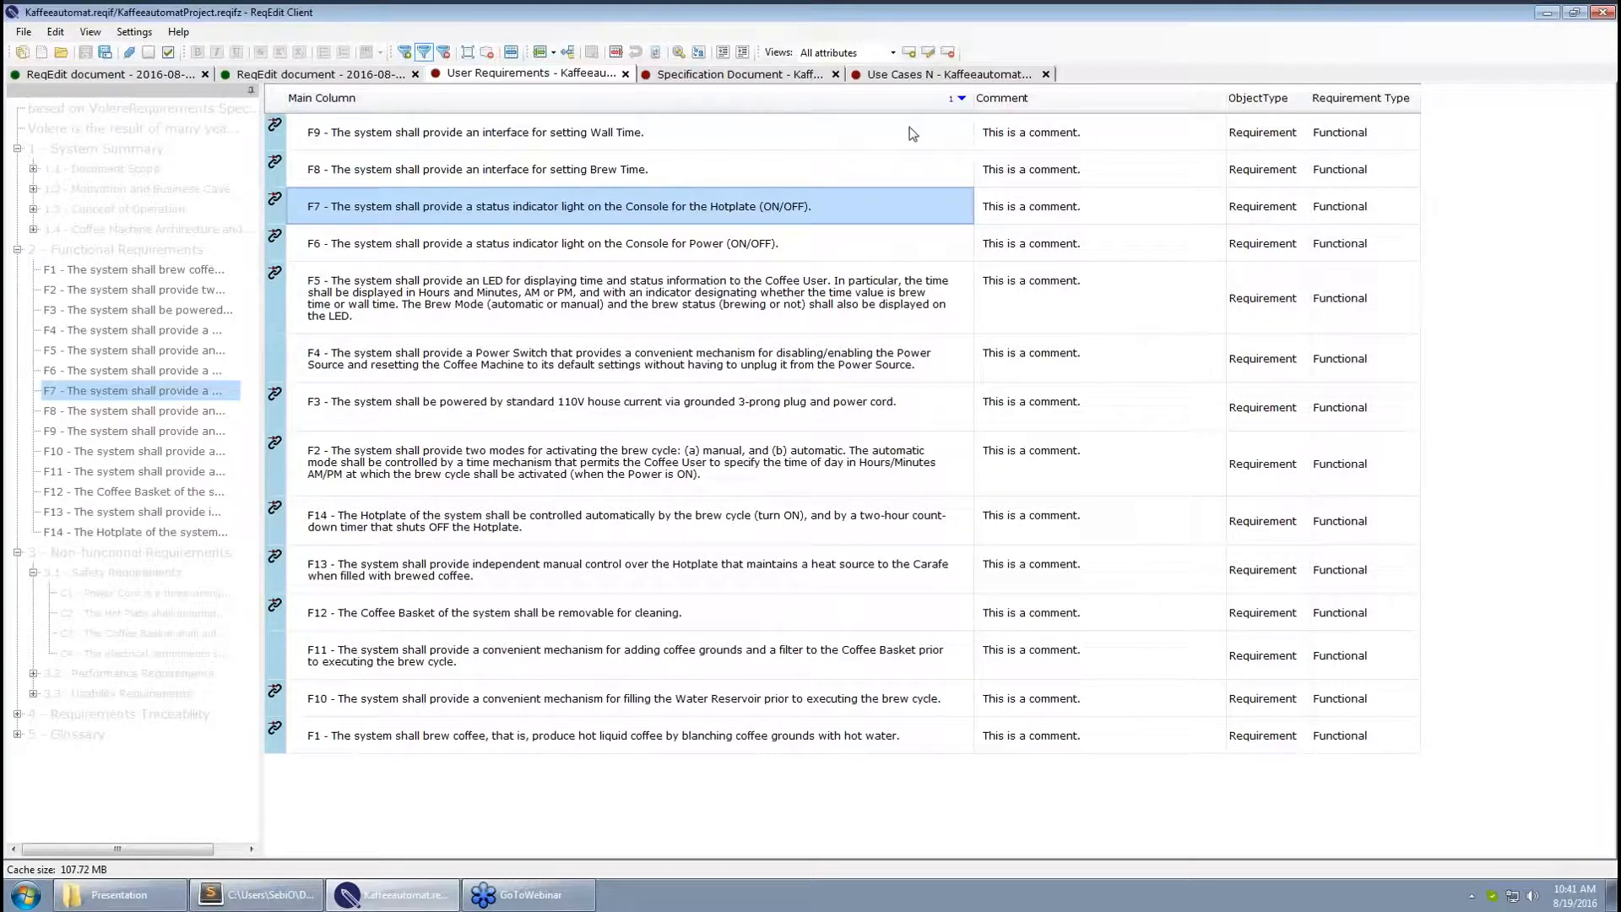
# Save the current layout as a new view named 'Webinar' and save the project with Ctrl+S
pyautogui.click(909, 53)
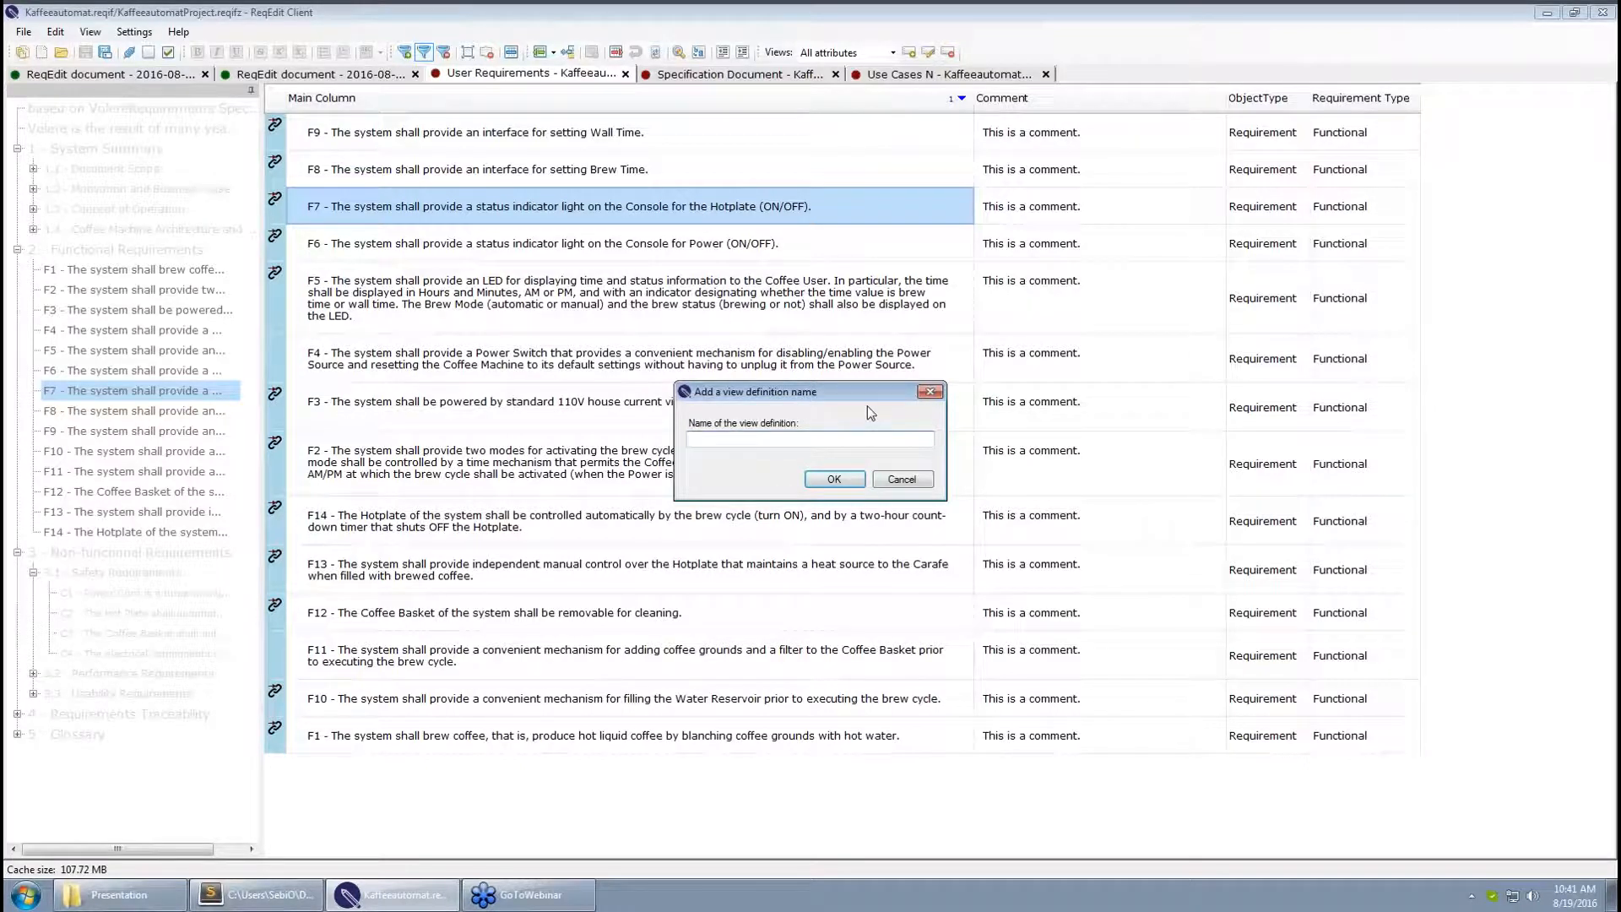
pyautogui.write('Webinar')
pyautogui.click(850, 476)
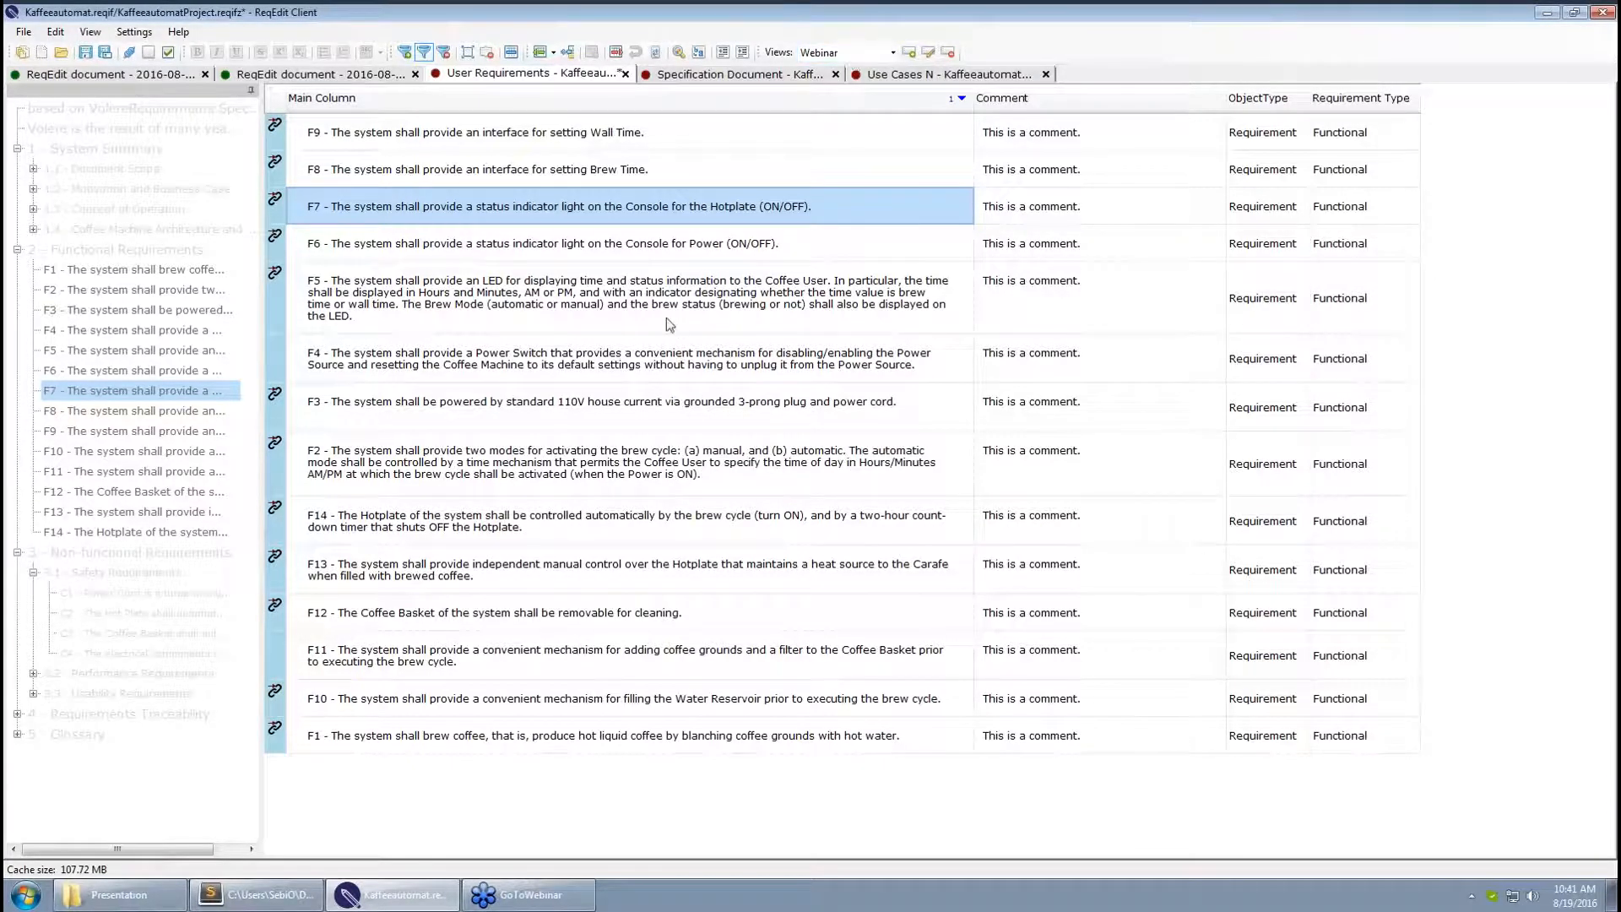
pyautogui.click(550, 244)
pyautogui.hotkey('ctrl', 's')
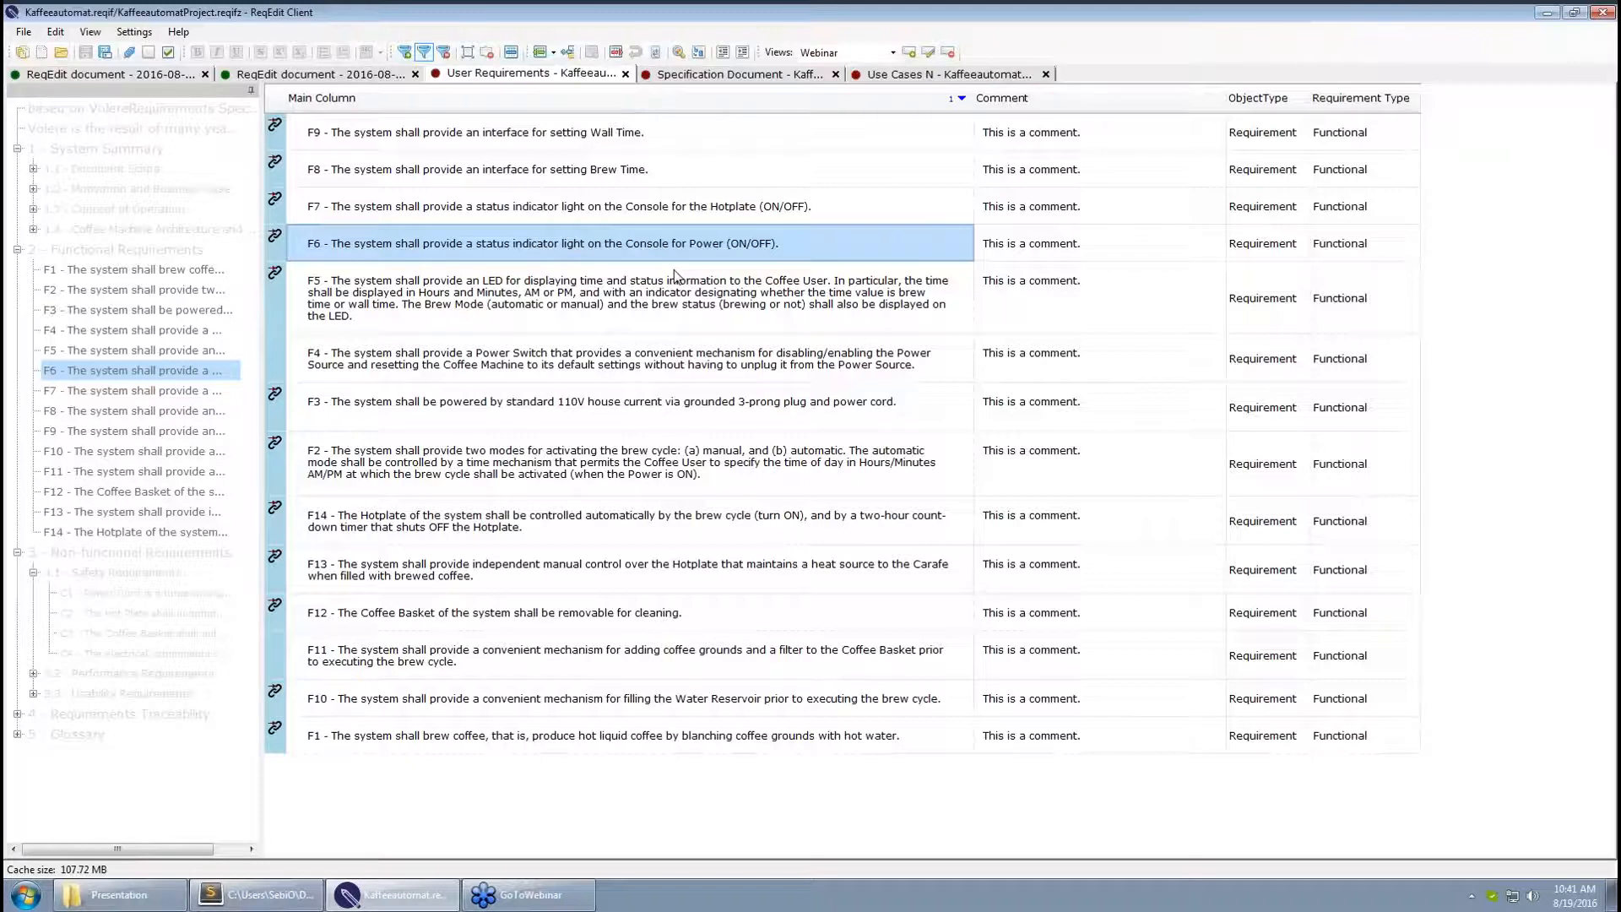
# Close all open documents and quit ReqEdit Client
pyautogui.click(23, 31)
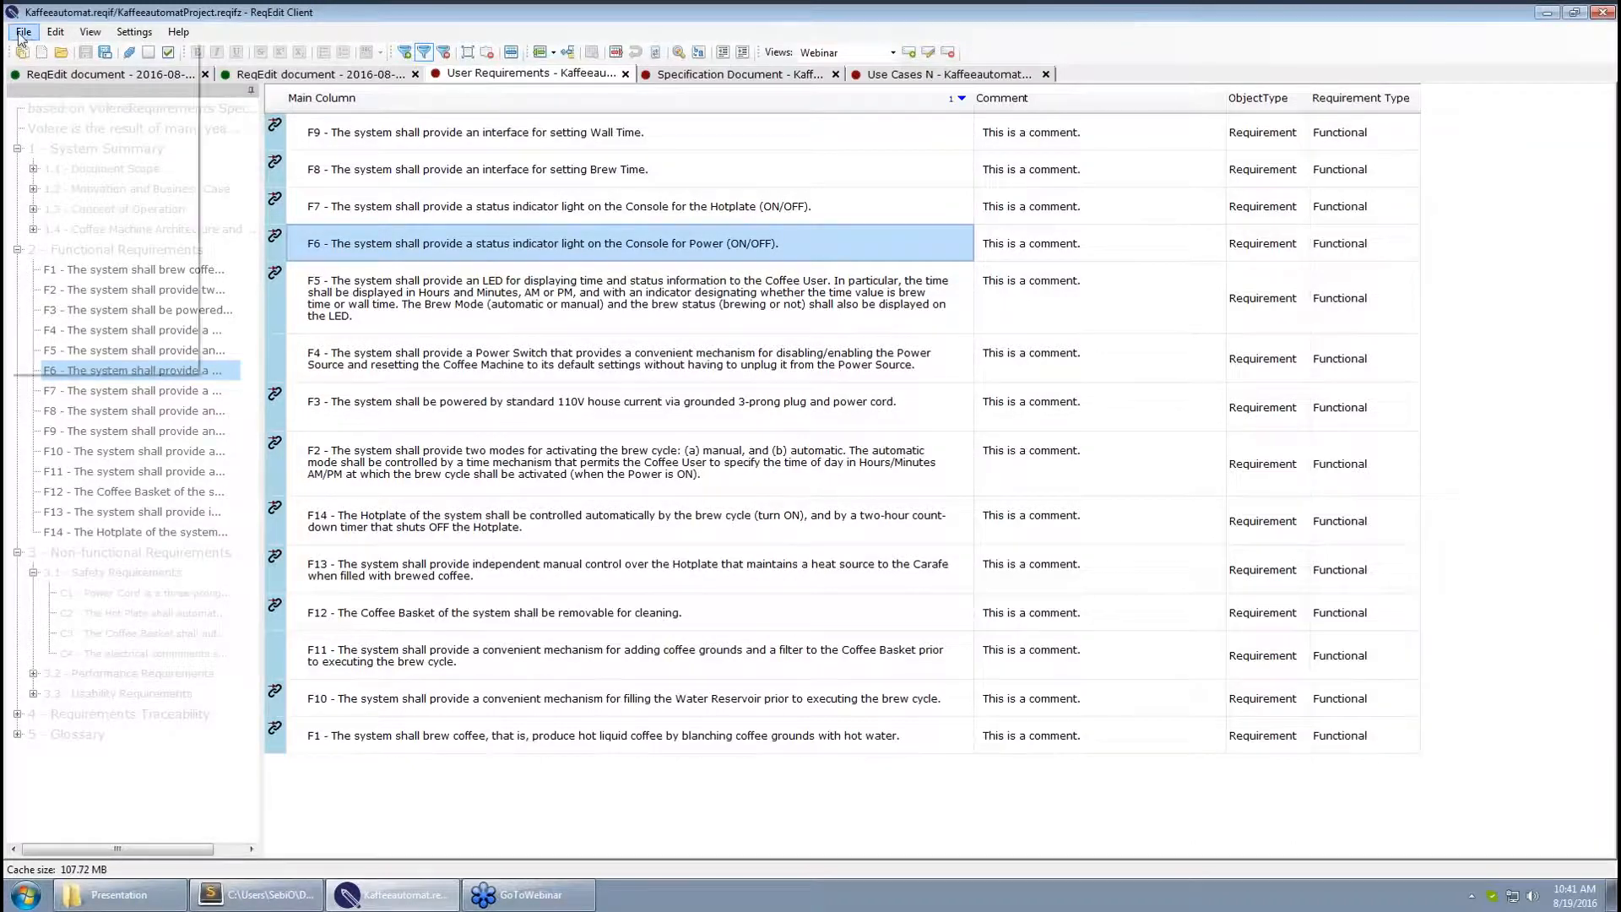
pyautogui.click(99, 237)
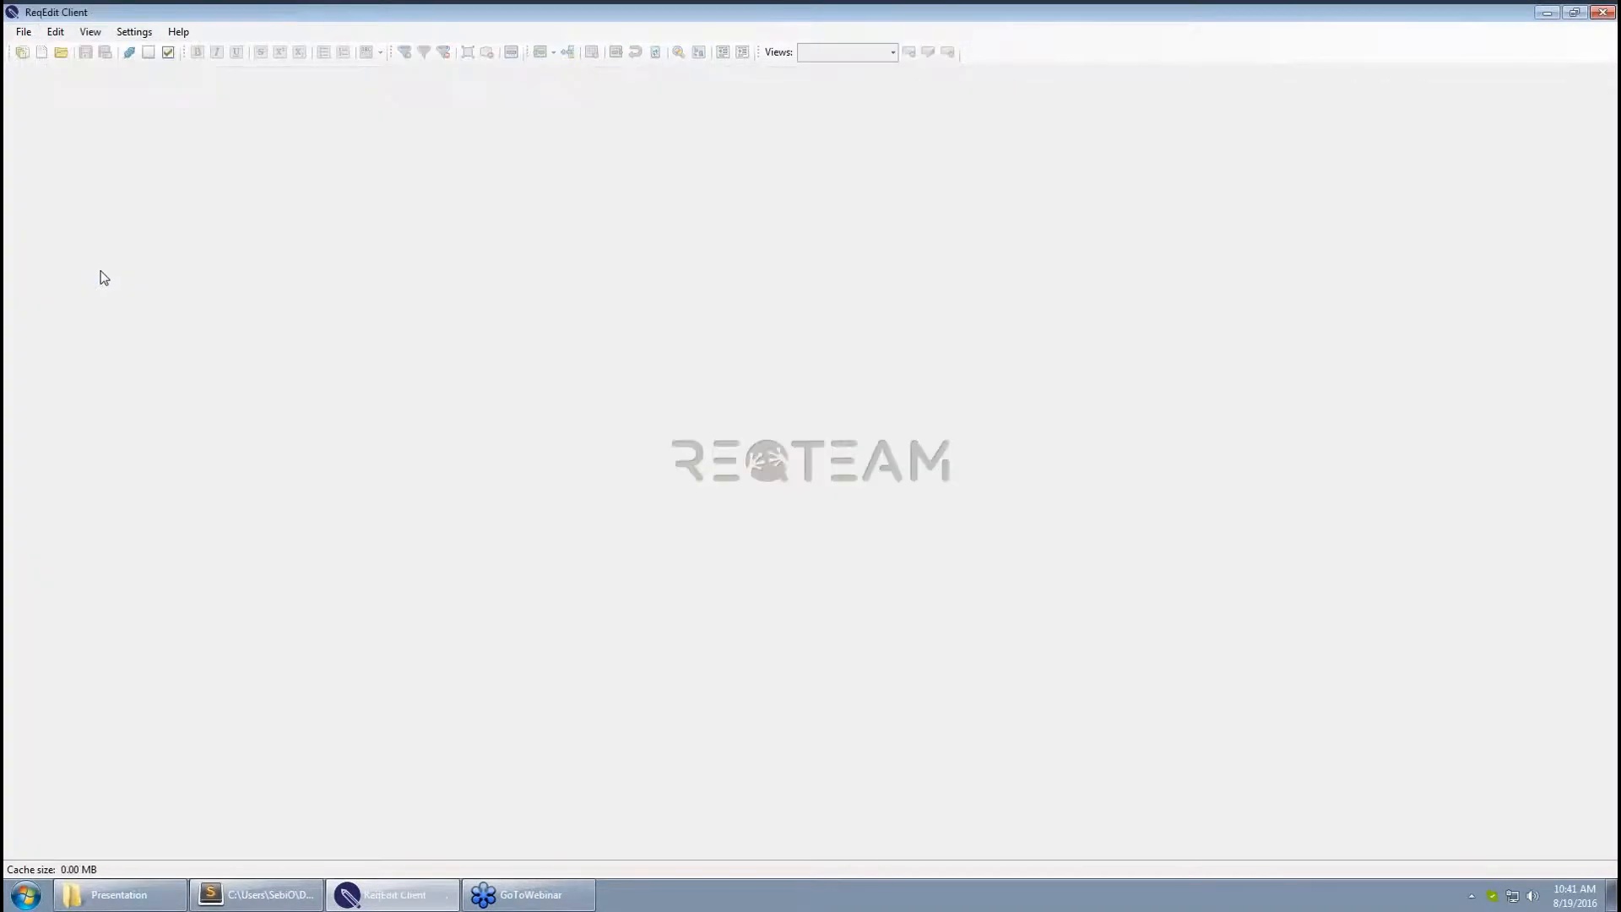
pyautogui.click(1603, 19)
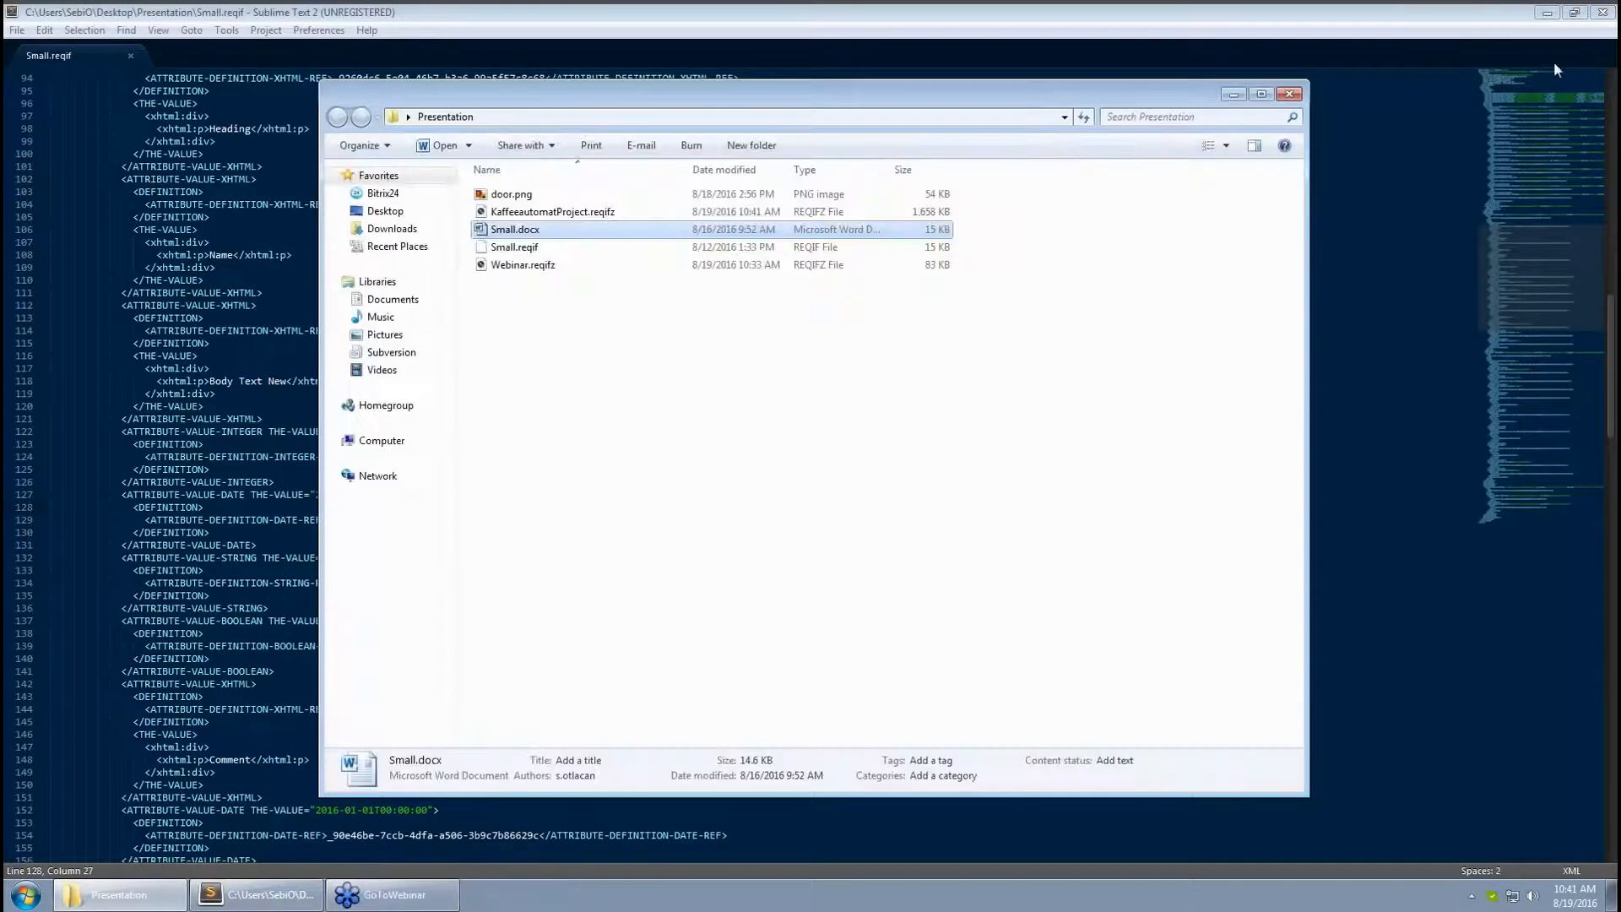
# Relaunch ReqEdit Client and open Webinar.reqifz
pyautogui.click(1548, 13)
pyautogui.click(98, 211)
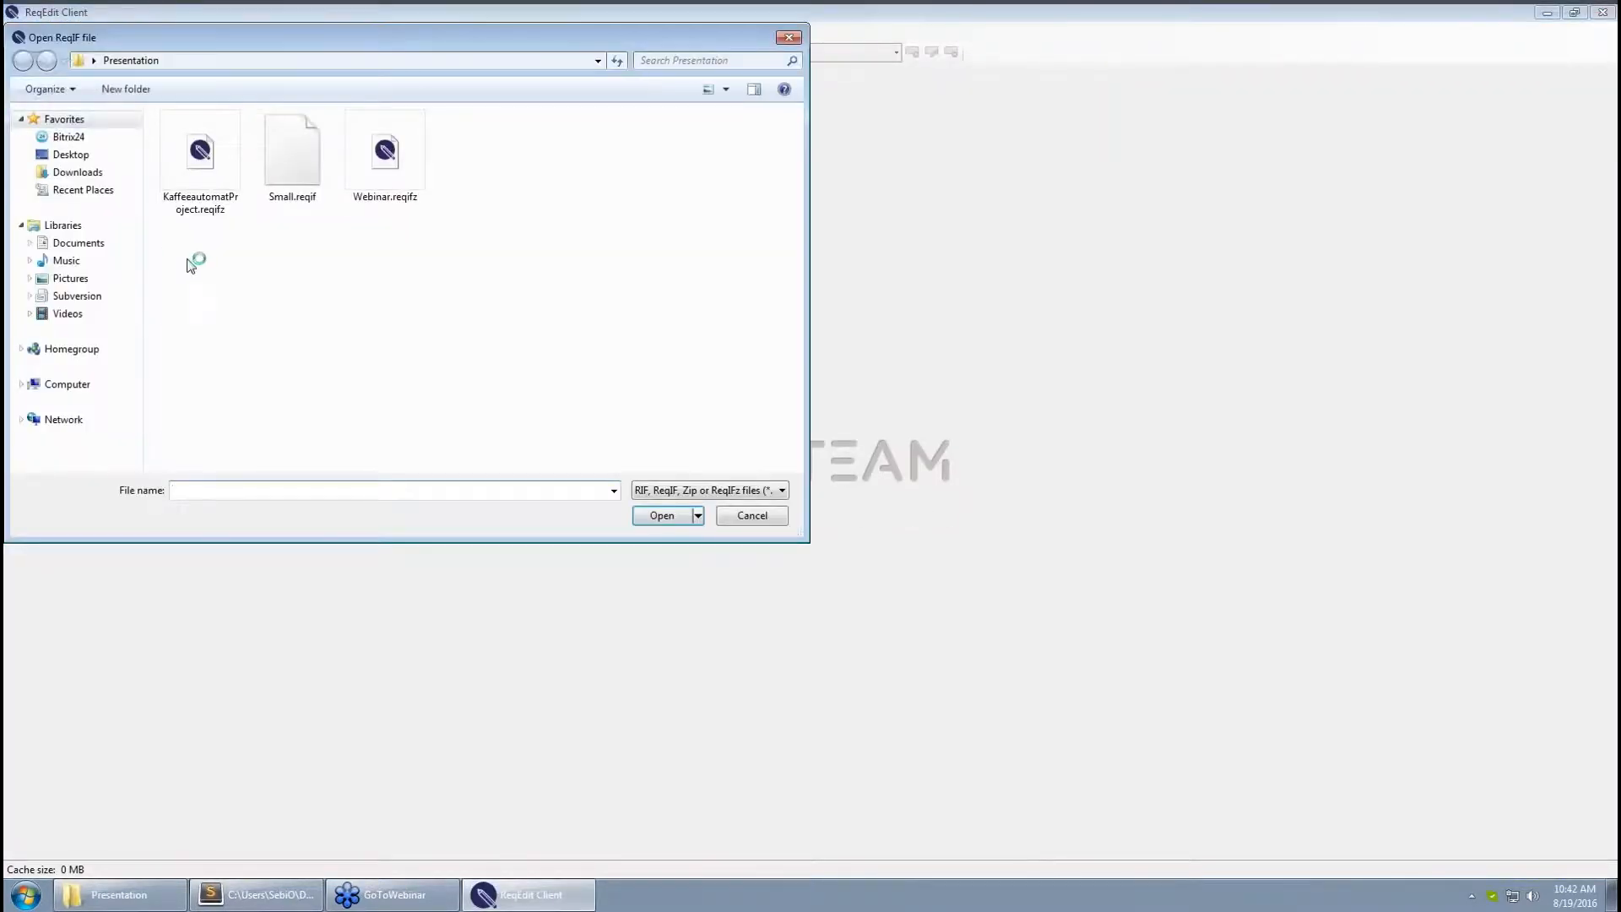
pyautogui.click(387, 169)
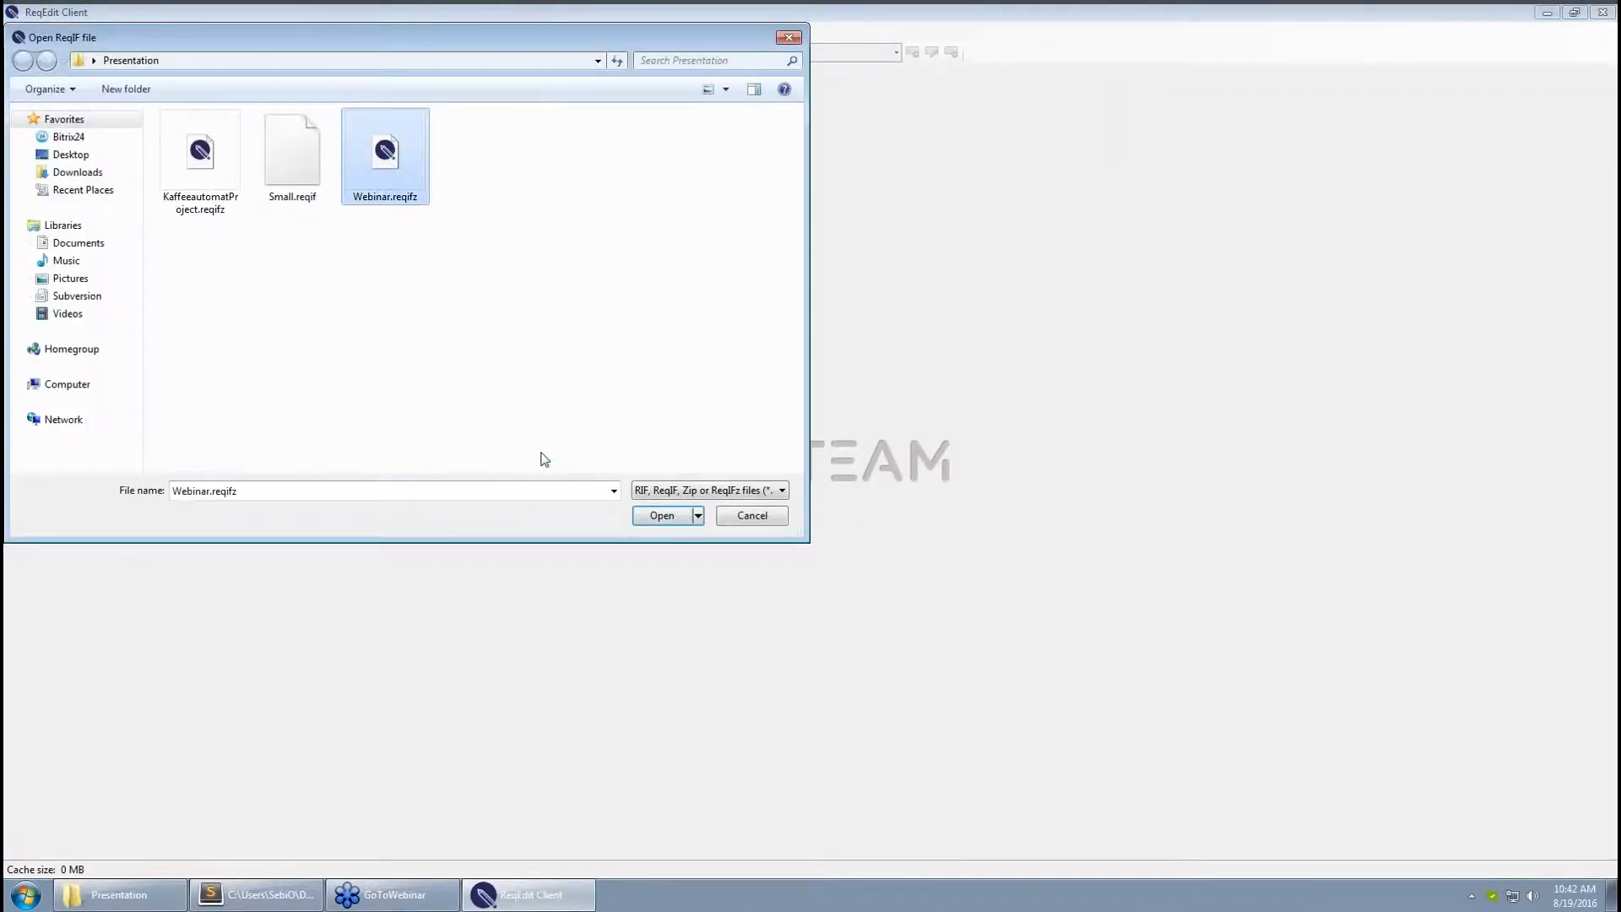
pyautogui.click(662, 516)
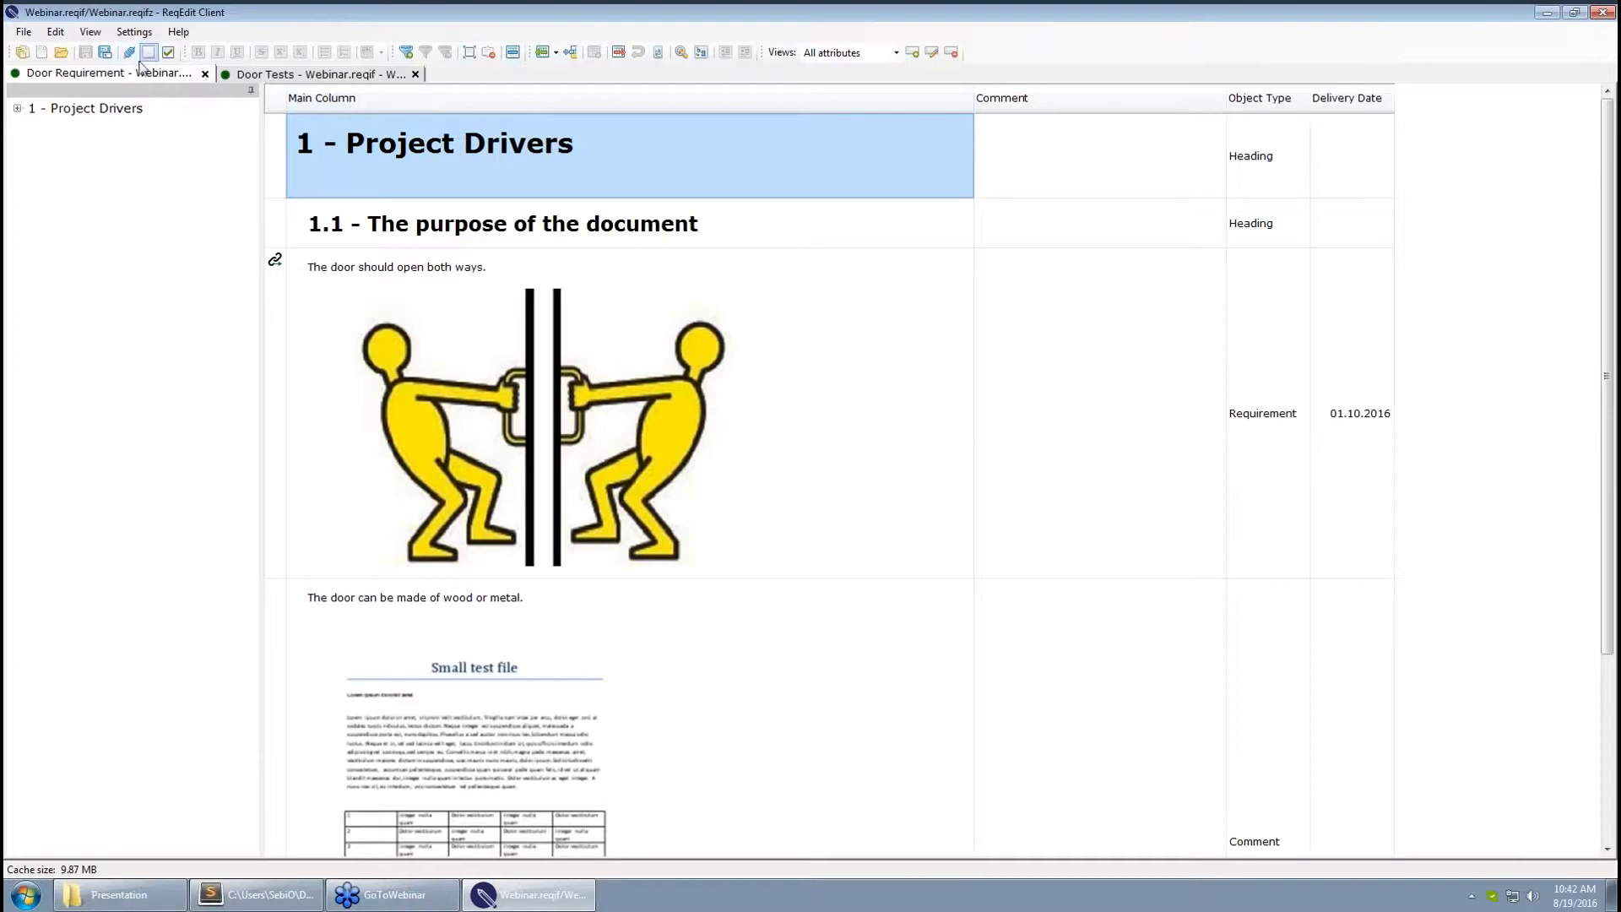
# Open KaffeeautomatProject.reqifz as well and select its Volere introduction row
pyautogui.click(61, 53)
pyautogui.click(203, 161)
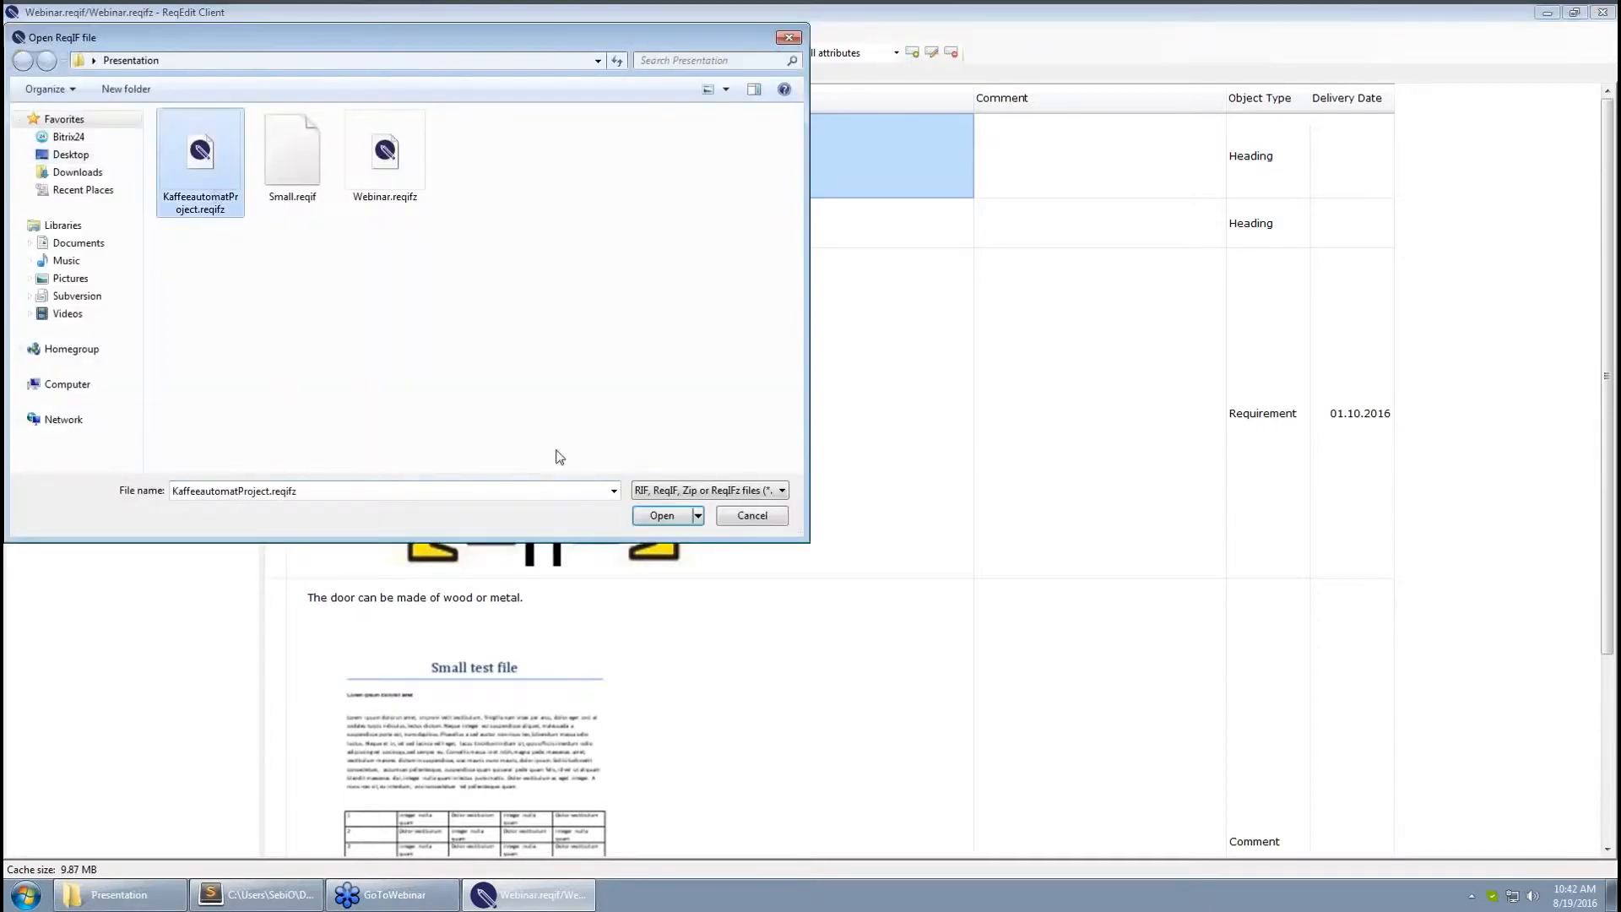
pyautogui.click(681, 513)
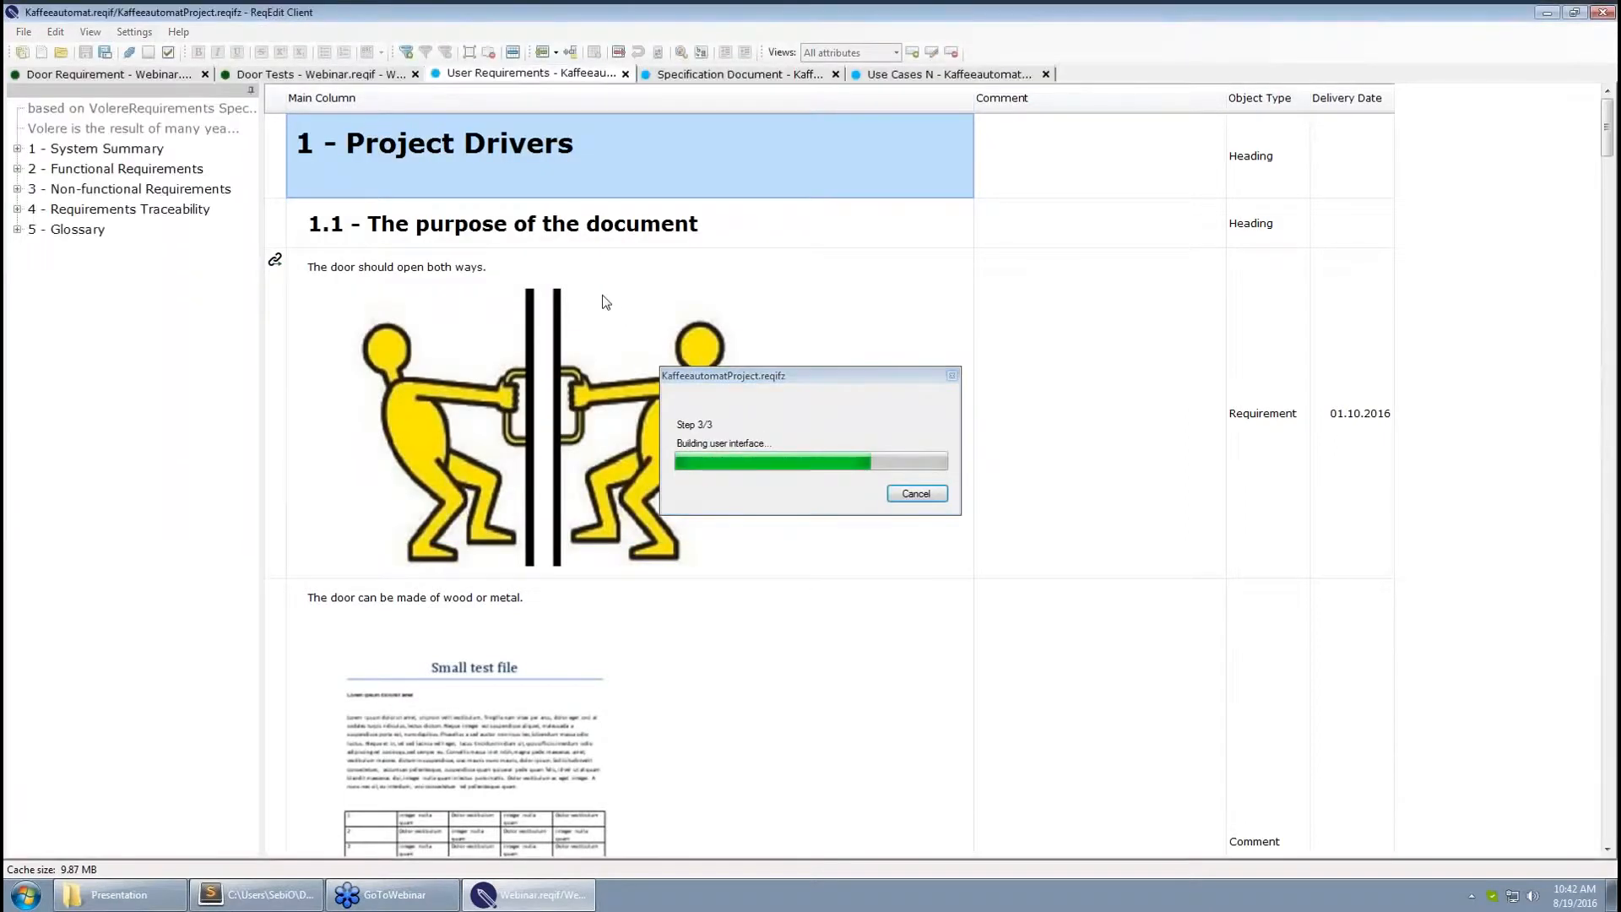
pyautogui.click(765, 260)
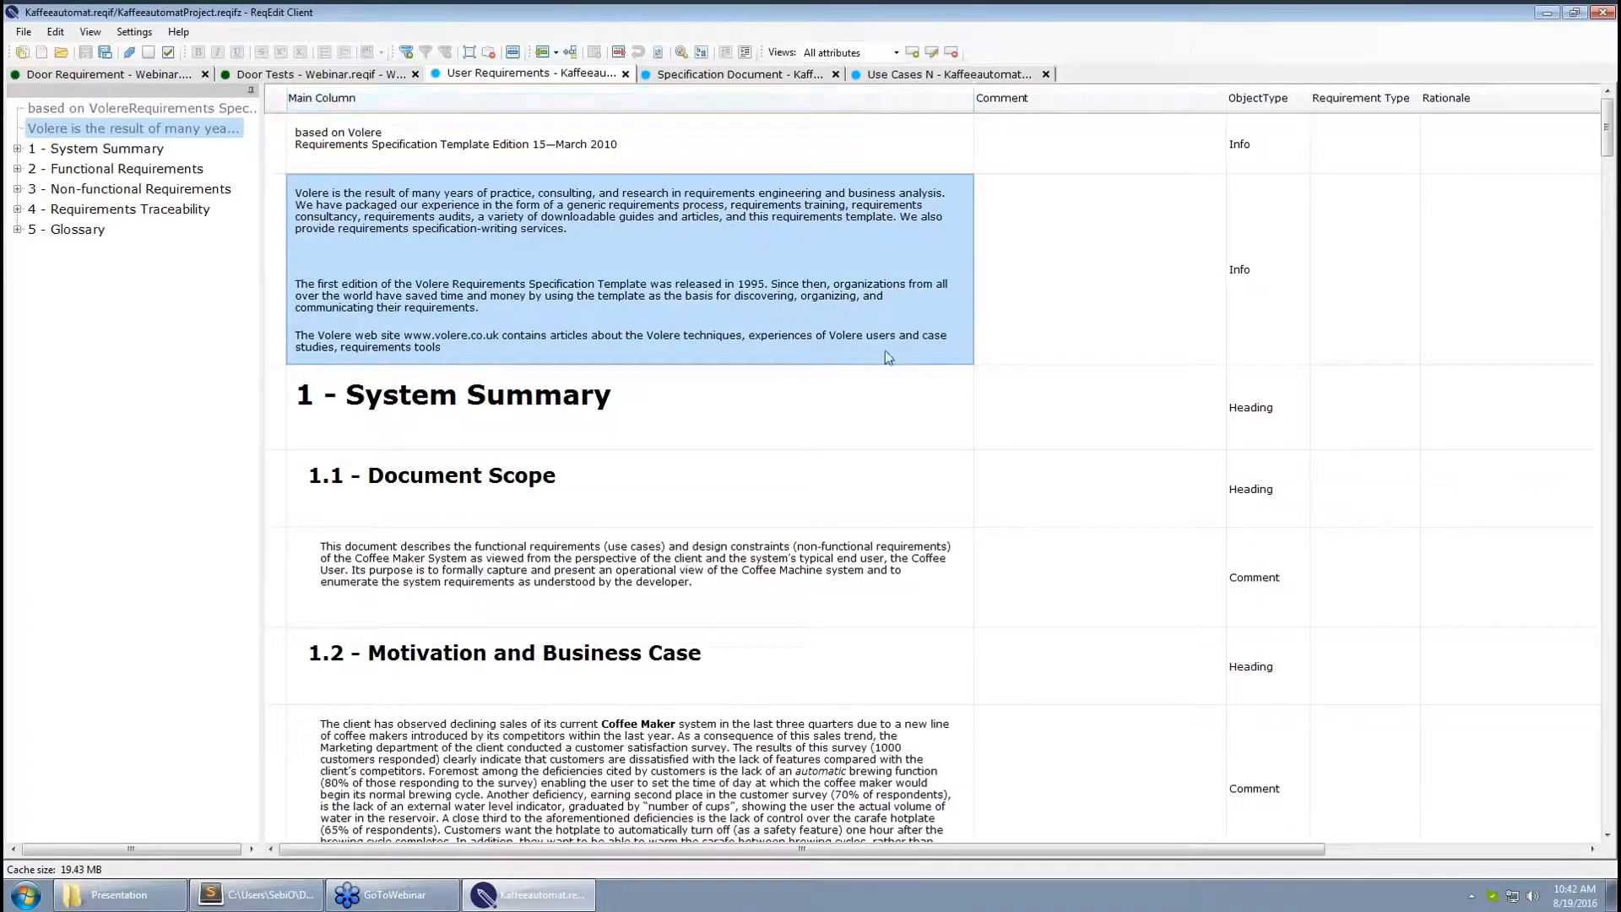
# Apply the saved Webinar view, then check requirements F7, F3, F4 and F14
pyautogui.moveTo(1613, 126)
pyautogui.mouseDown()
pyautogui.moveTo(1606, 283)
pyautogui.moveTo(1603, 123)
pyautogui.mouseUp()
pyautogui.click(896, 58)
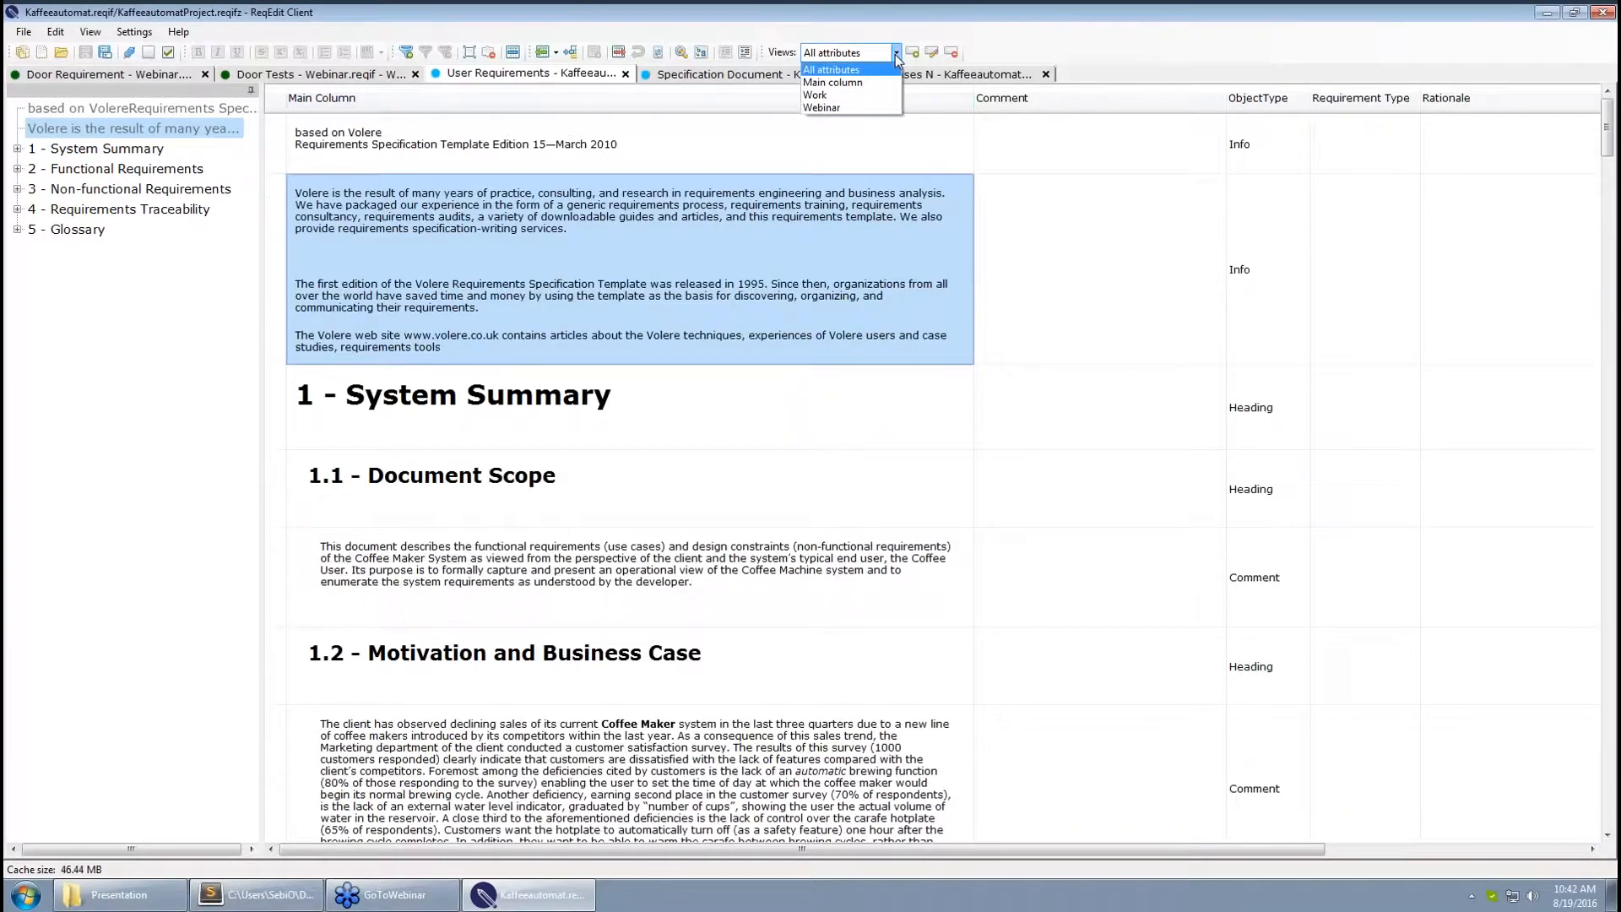
pyautogui.click(823, 107)
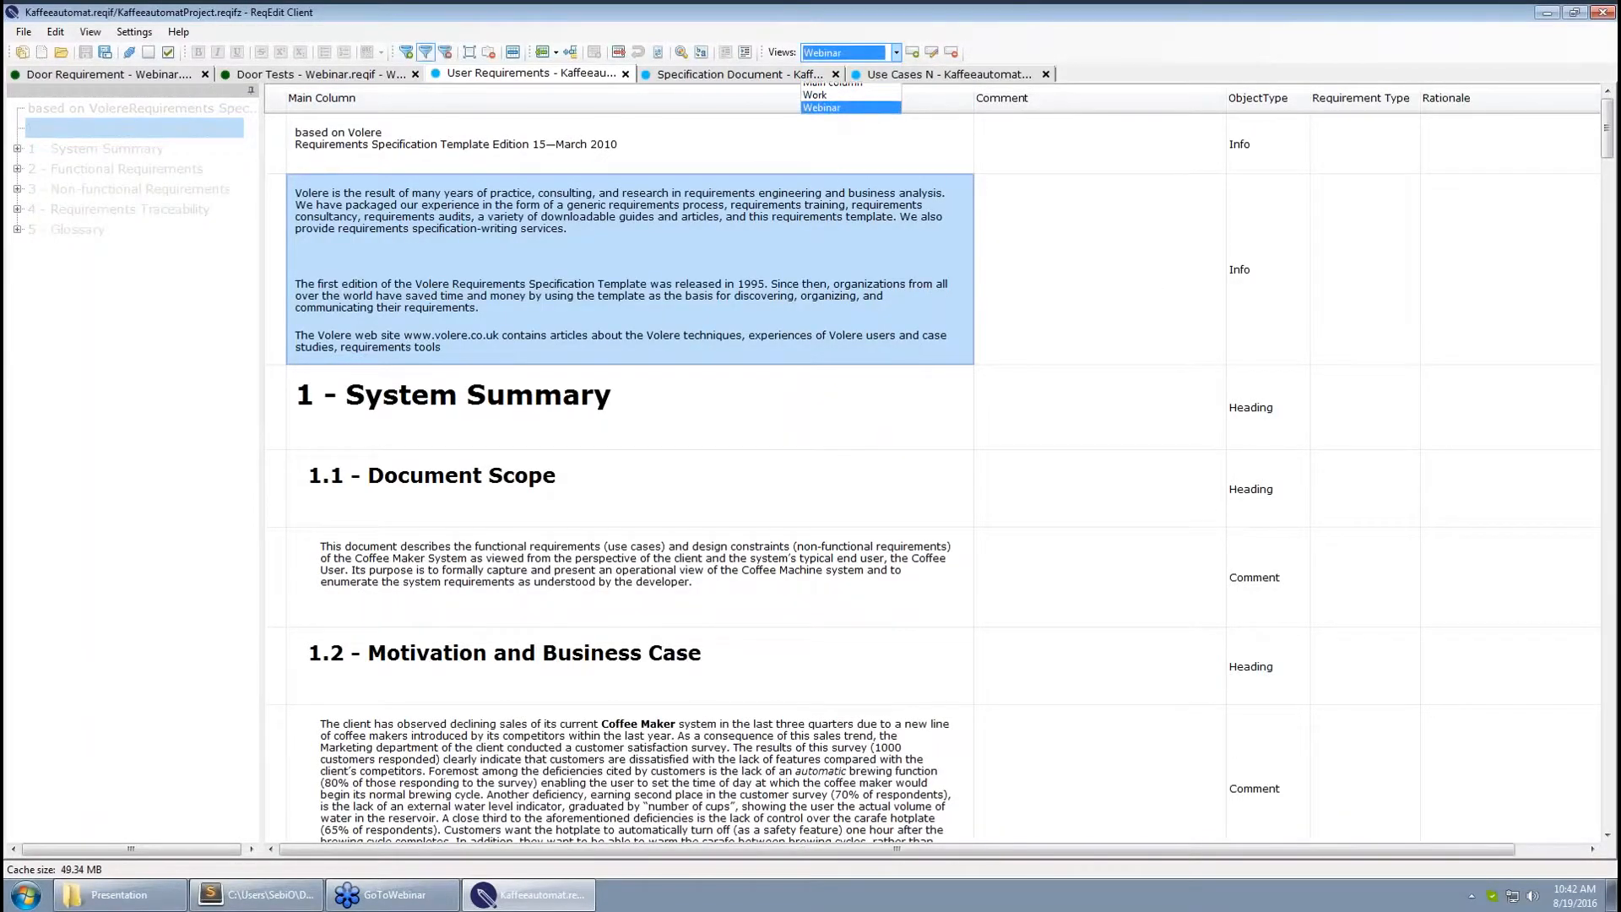
pyautogui.click(770, 217)
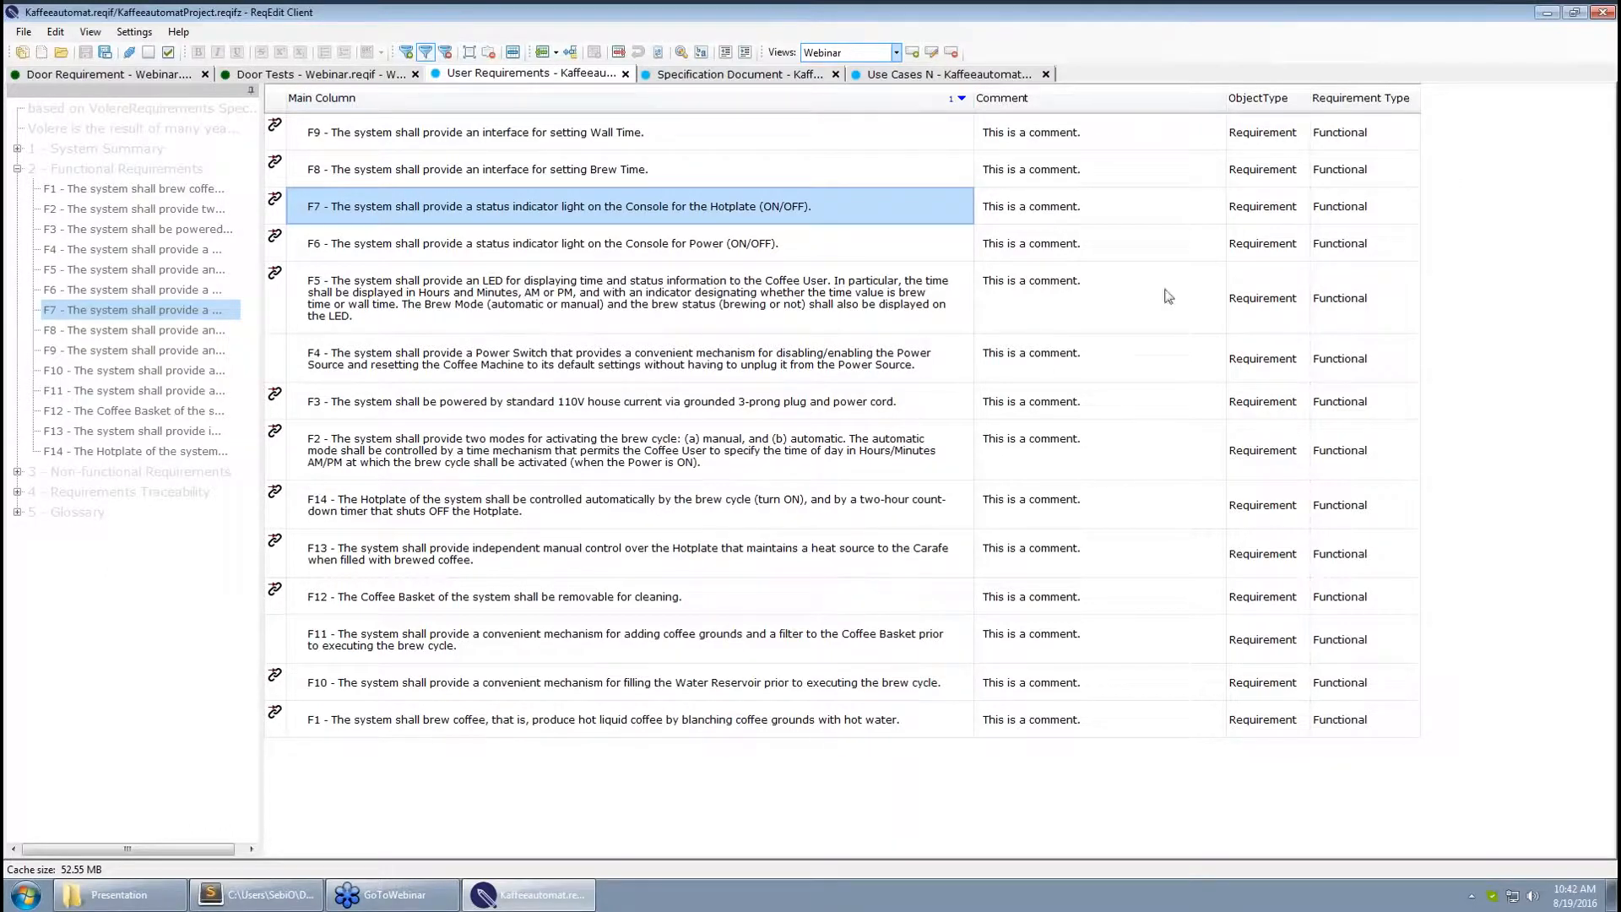
pyautogui.click(558, 402)
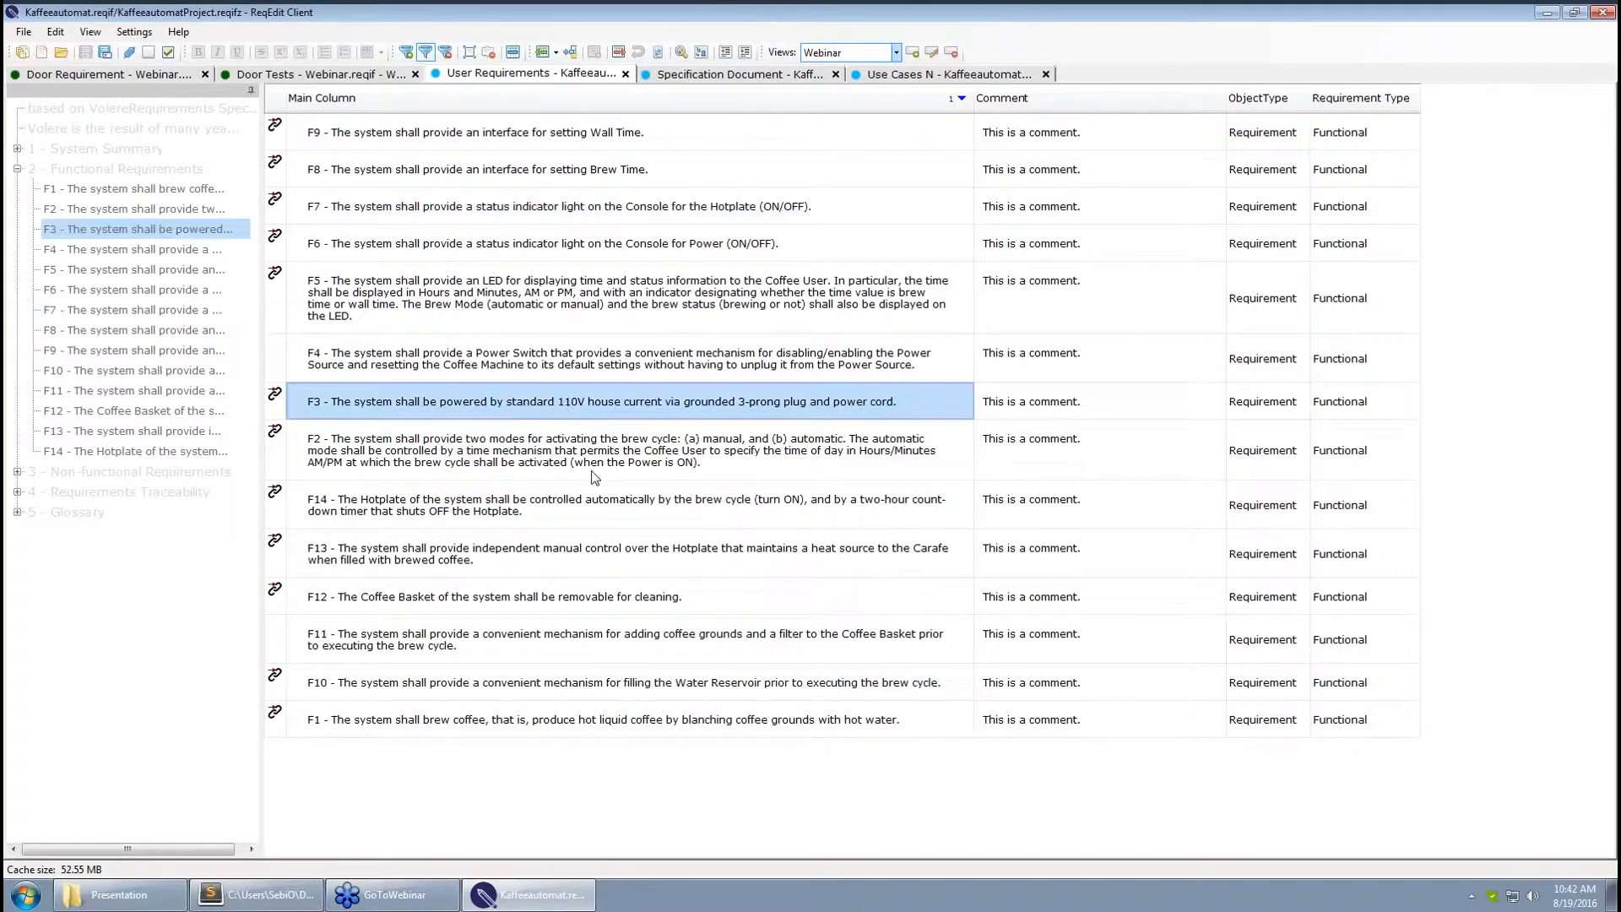
pyautogui.click(570, 373)
pyautogui.click(596, 499)
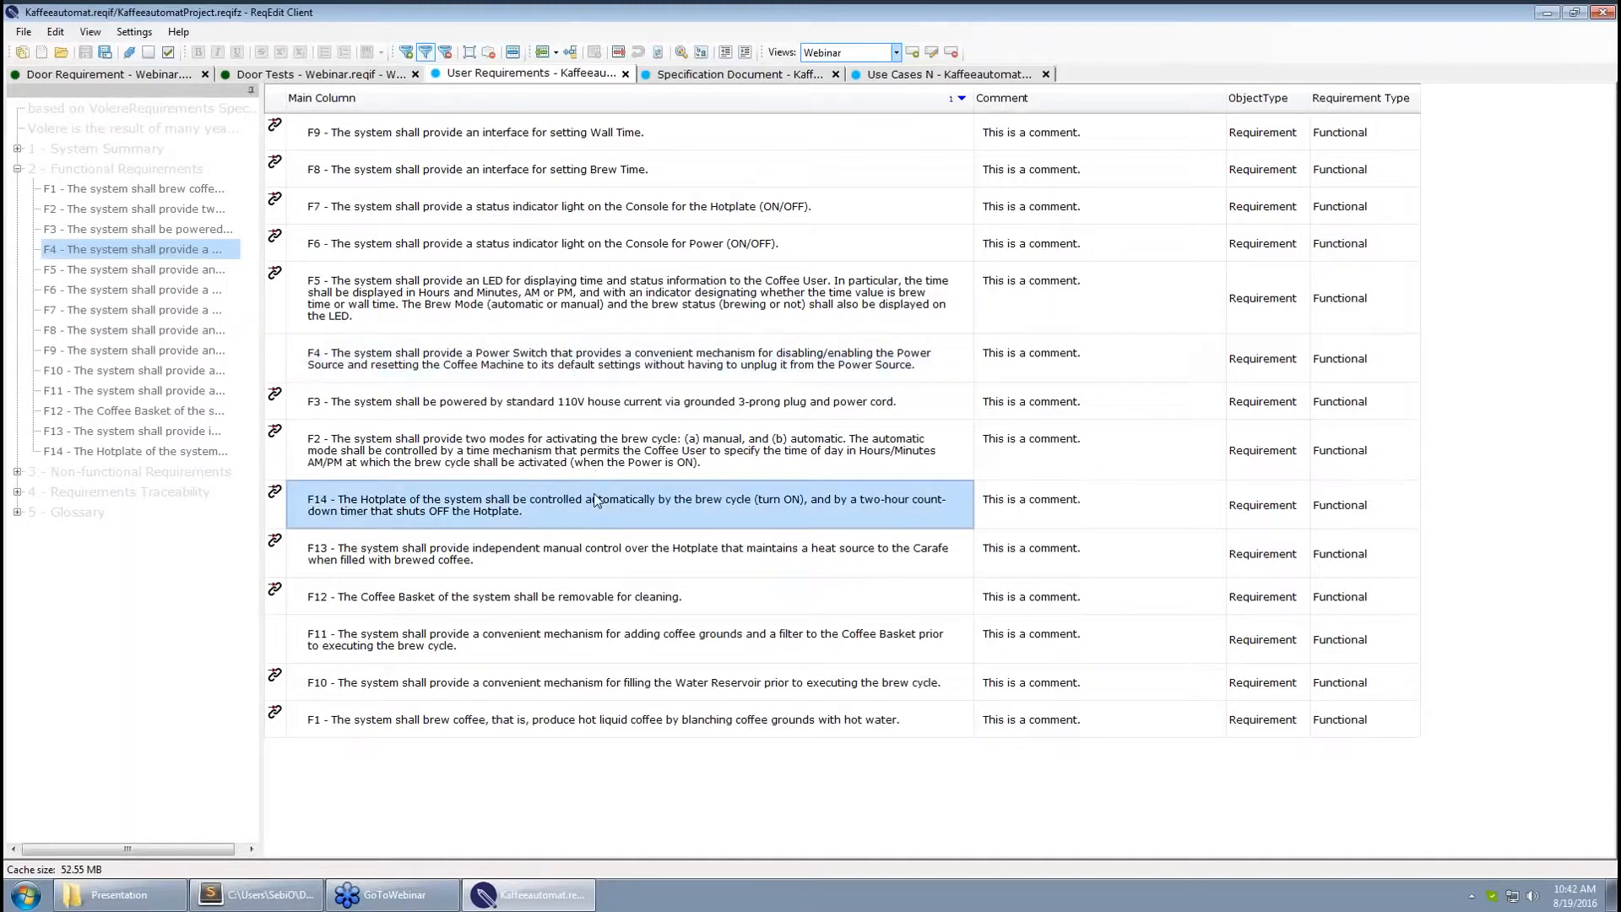